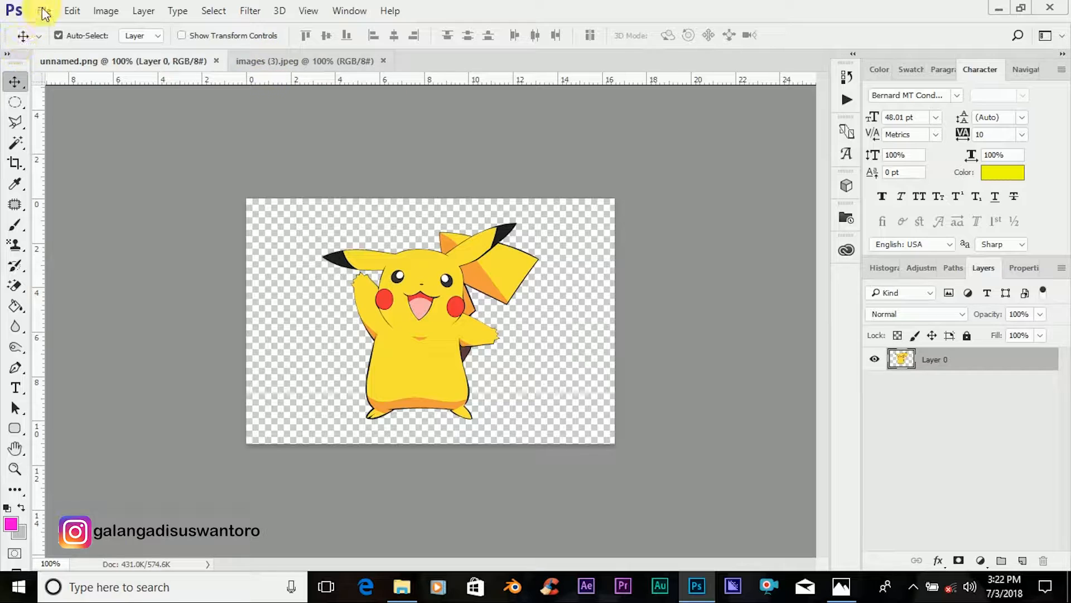
Step: Create a new white RGB document of 78 x 43 mm at 300 pixels/inch
click(594, 236)
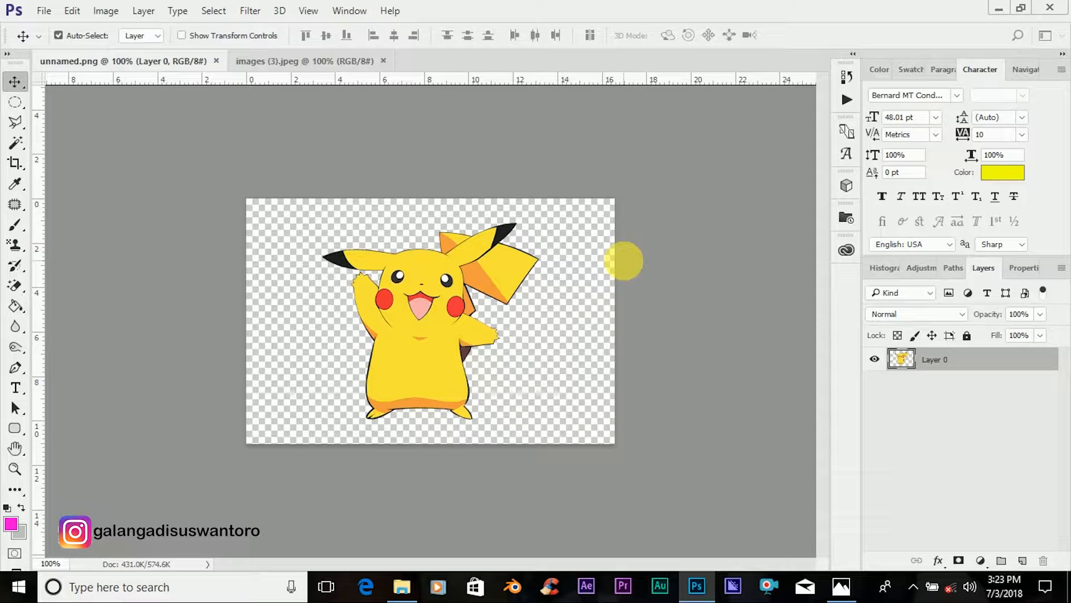
key(ctrl+n)
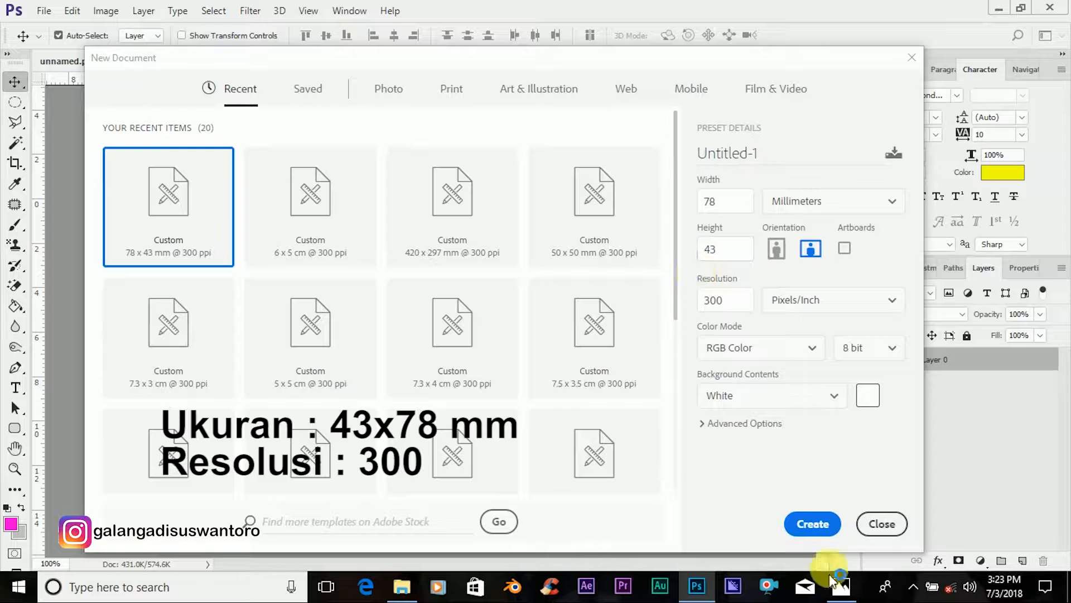
click(813, 522)
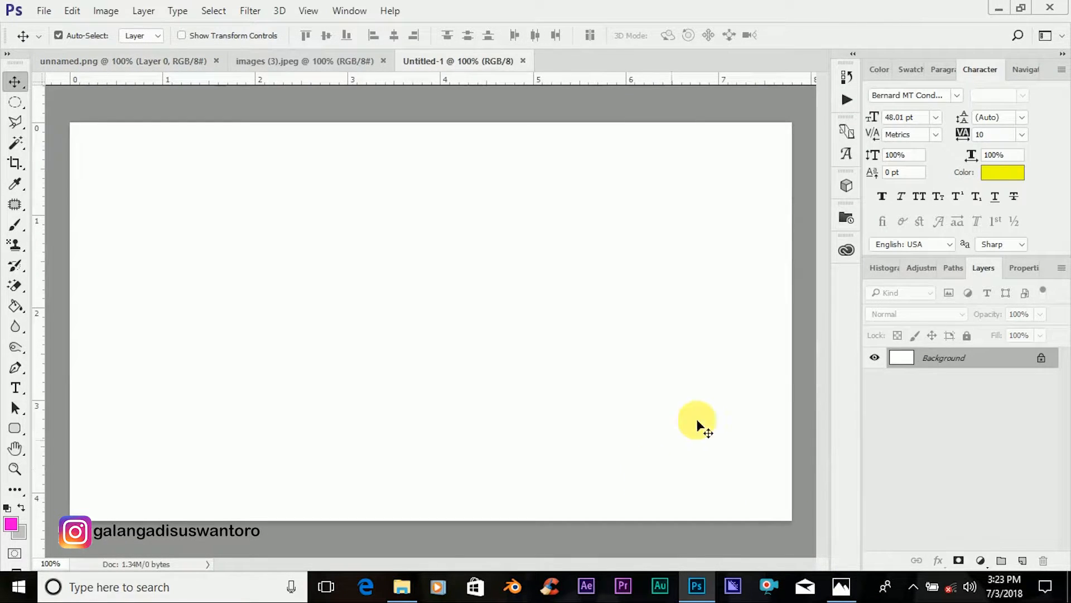
Step: Bring the checkered flag image into the new document and scale it to about 217% so it covers the whole canvas
click(297, 61)
drag(390, 280, 198, 210)
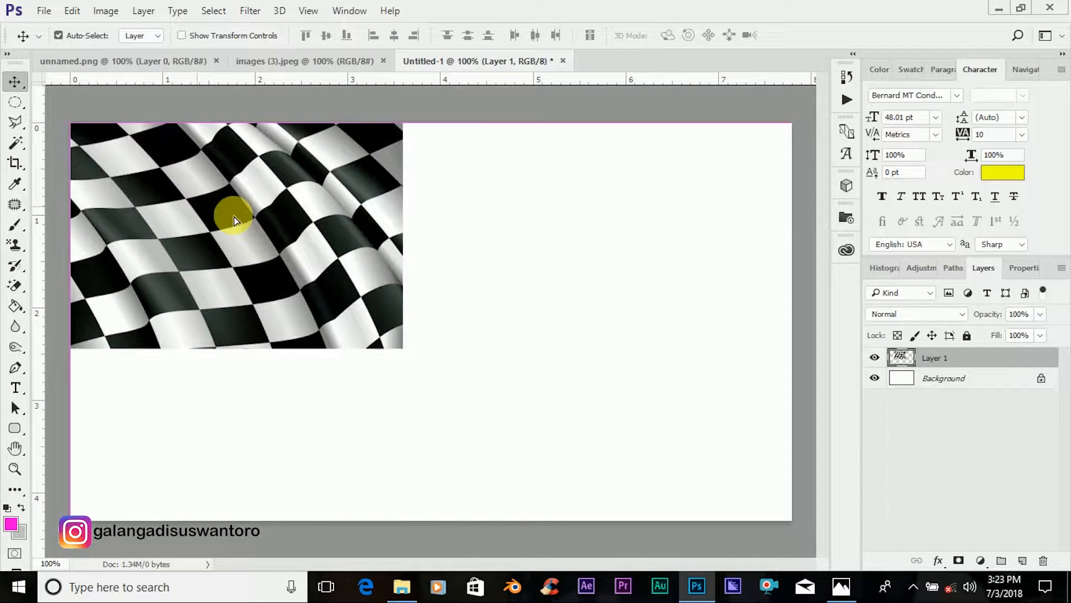
key(ctrl+t)
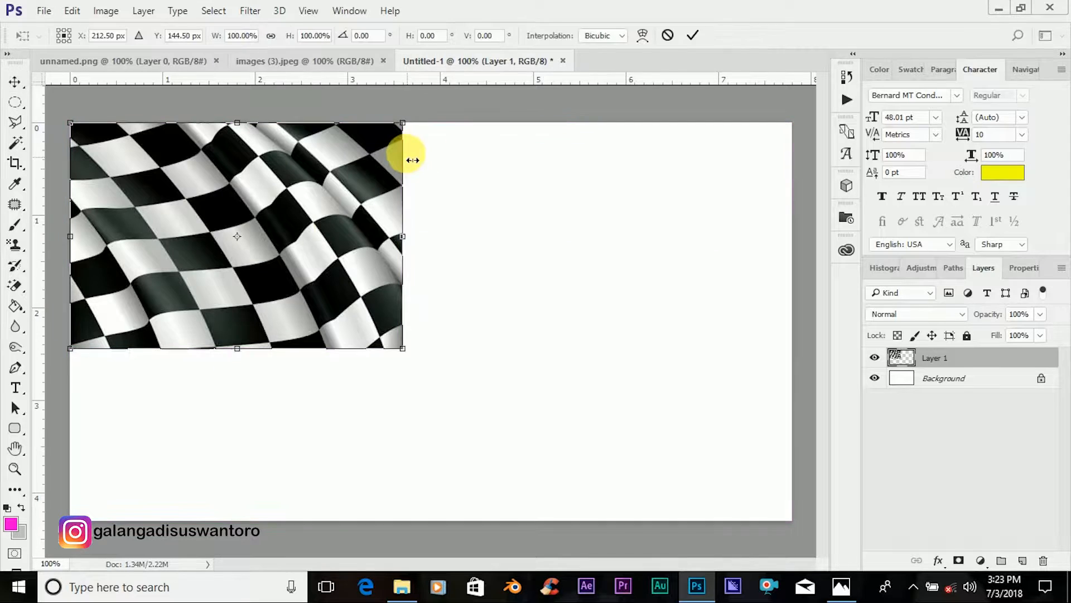
click(1031, 66)
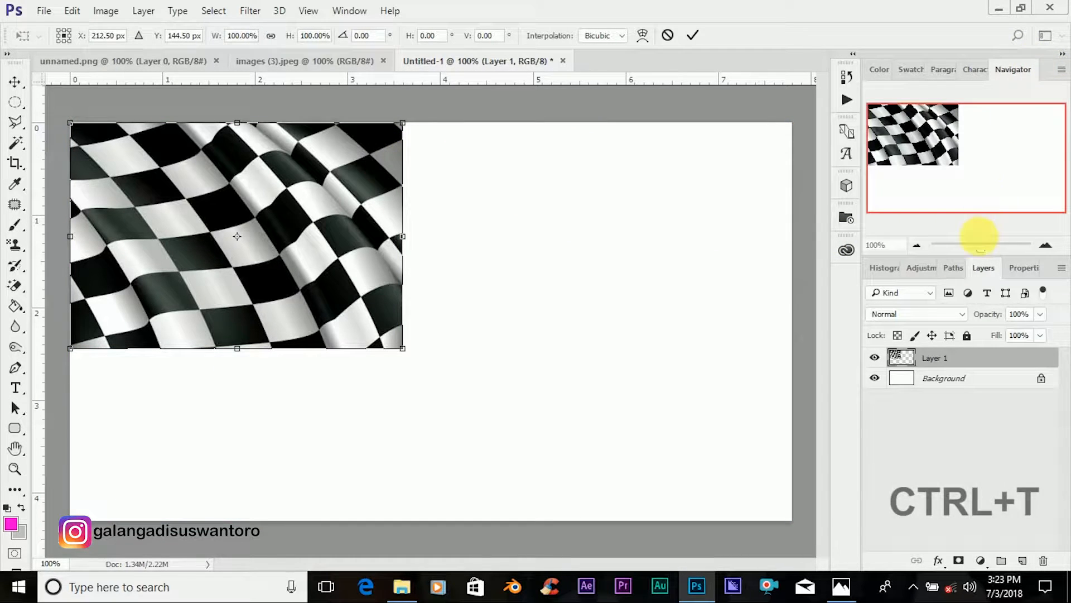
drag(980, 246, 977, 250)
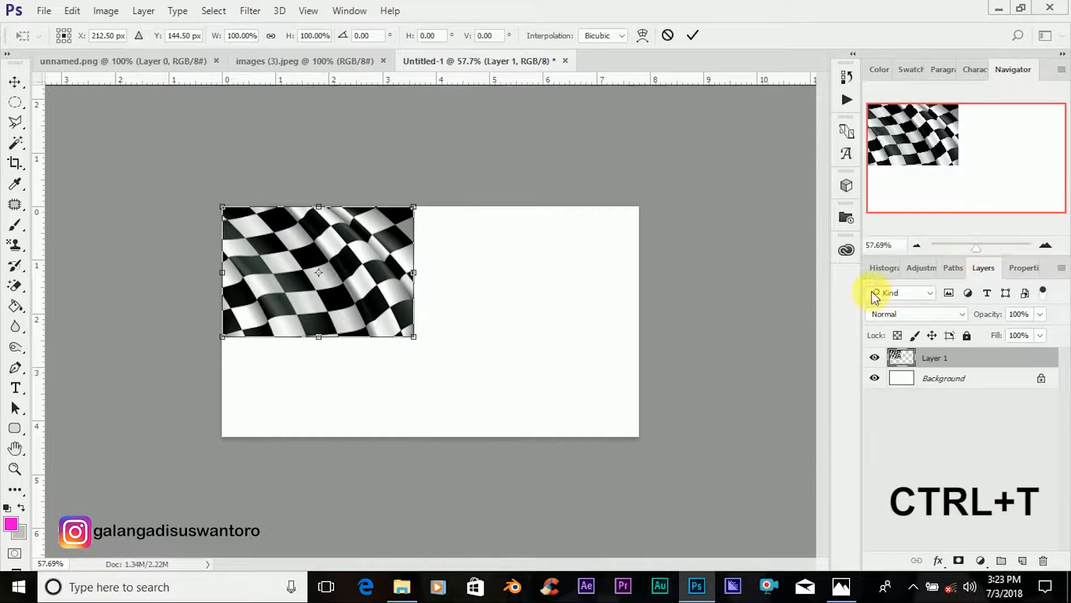
drag(411, 337, 627, 500)
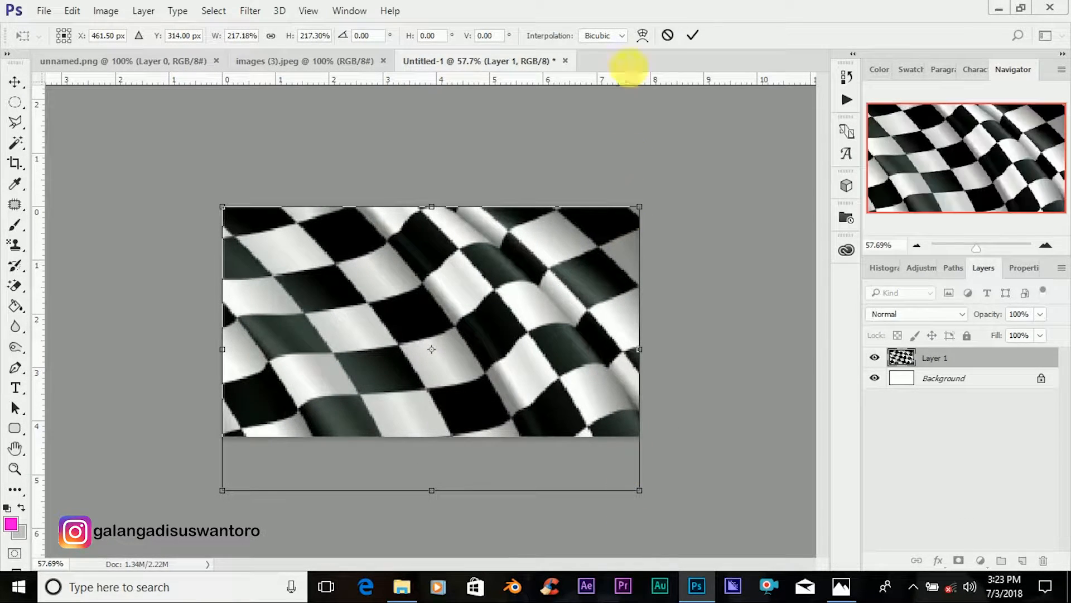
click(695, 40)
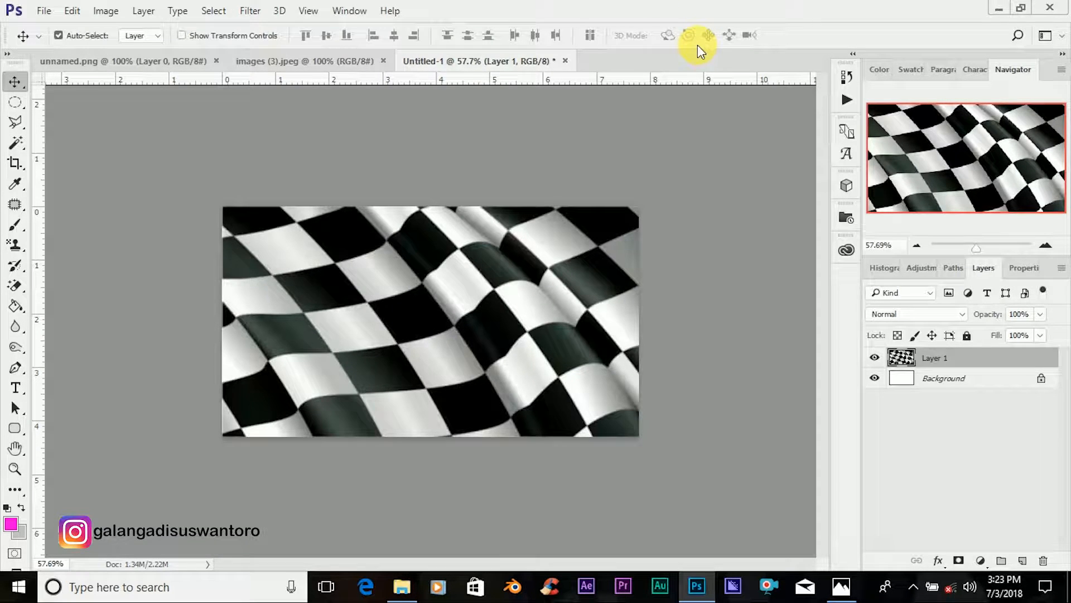
Step: Add the yellow horizontal text "KACU" over the checkered flag
drag(972, 246, 980, 248)
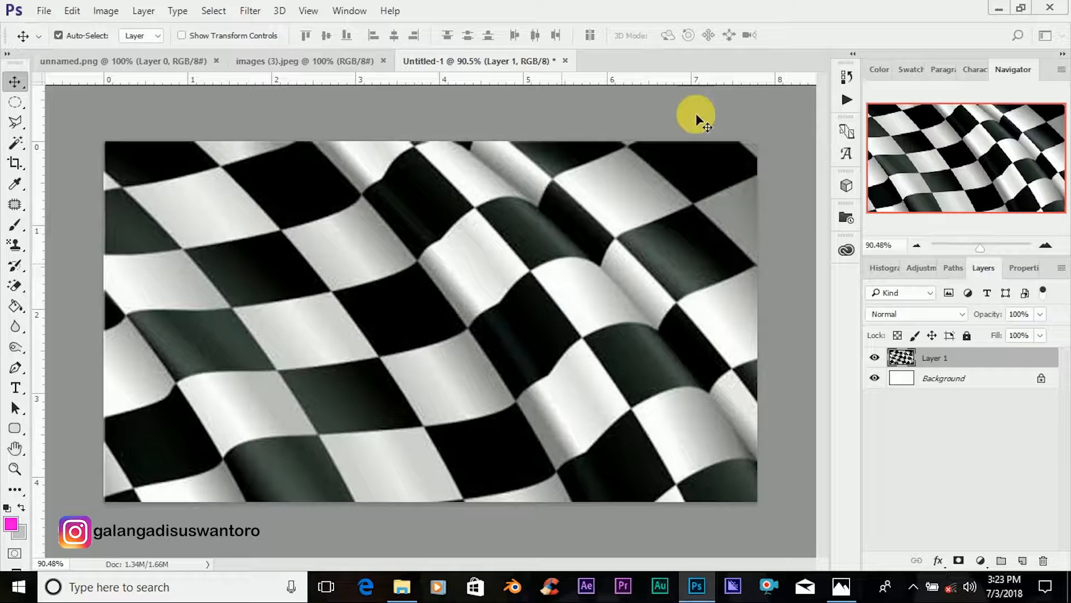
click(15, 387)
click(311, 311)
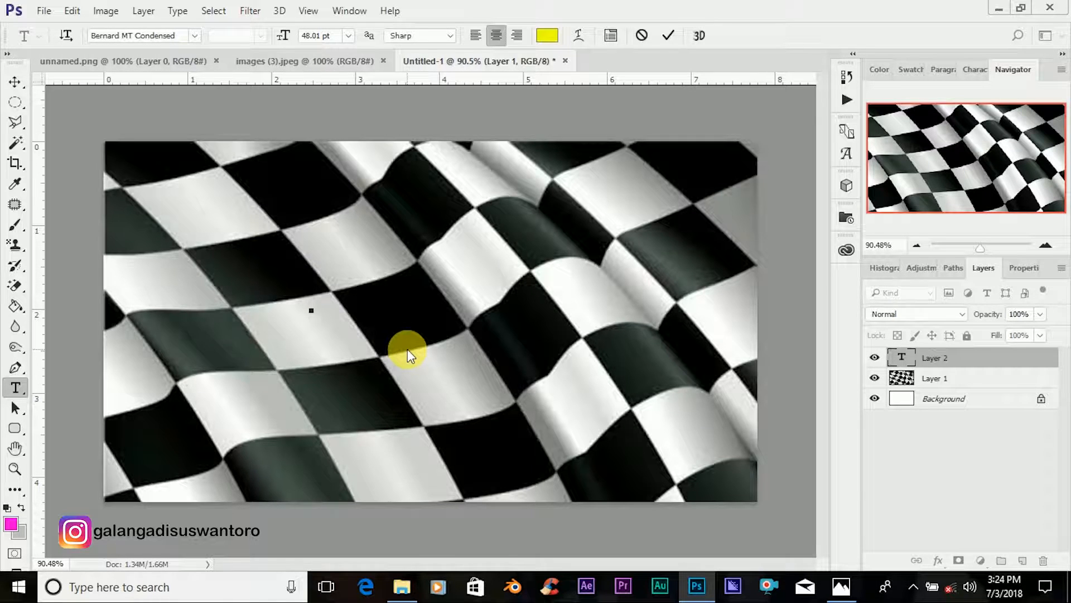
text(K)
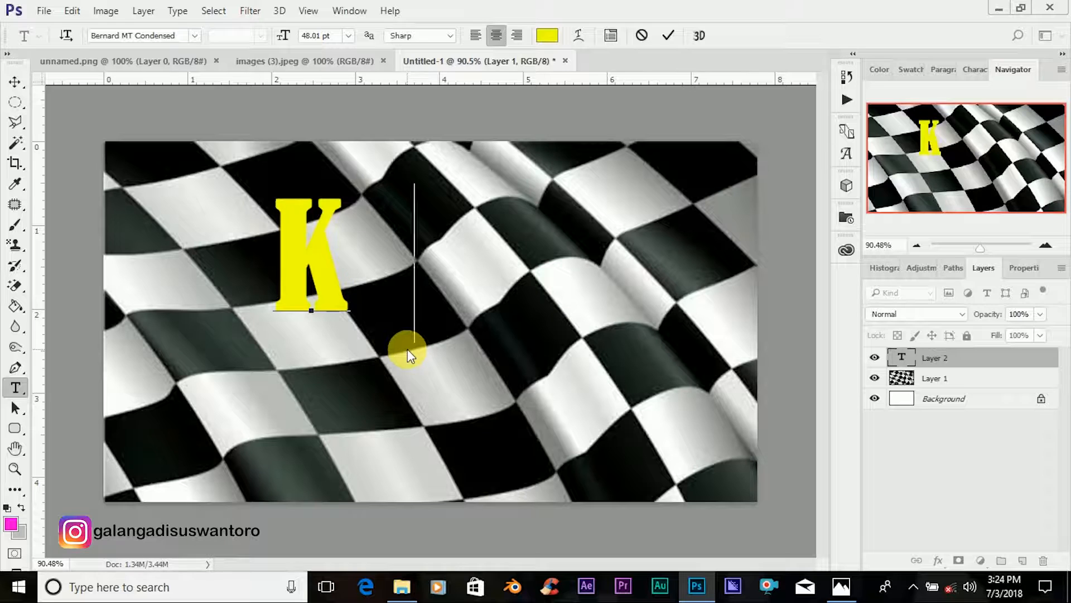
text(ACU)
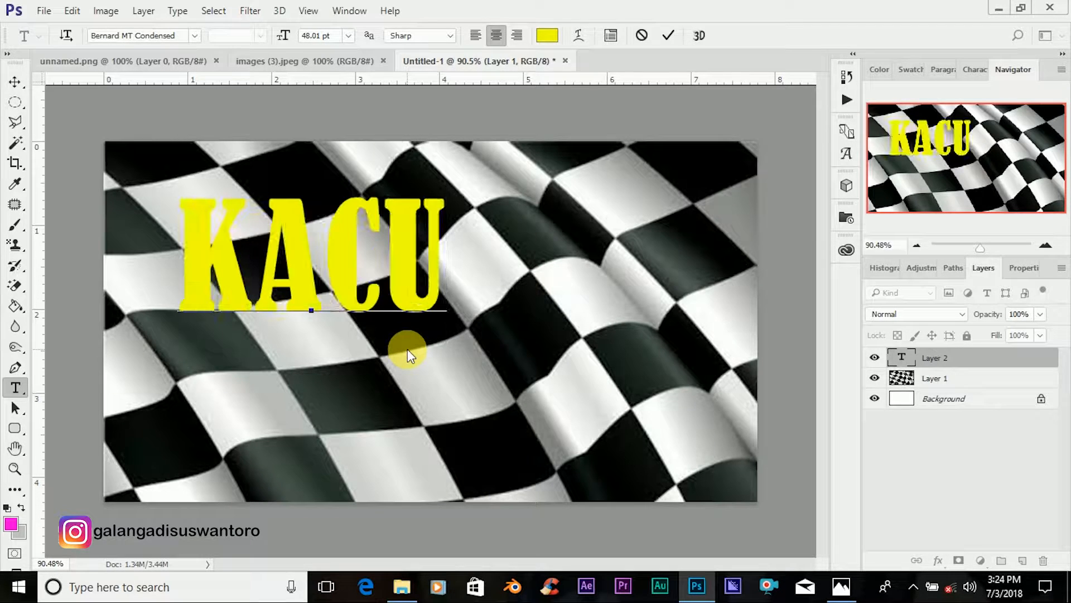
click(915, 357)
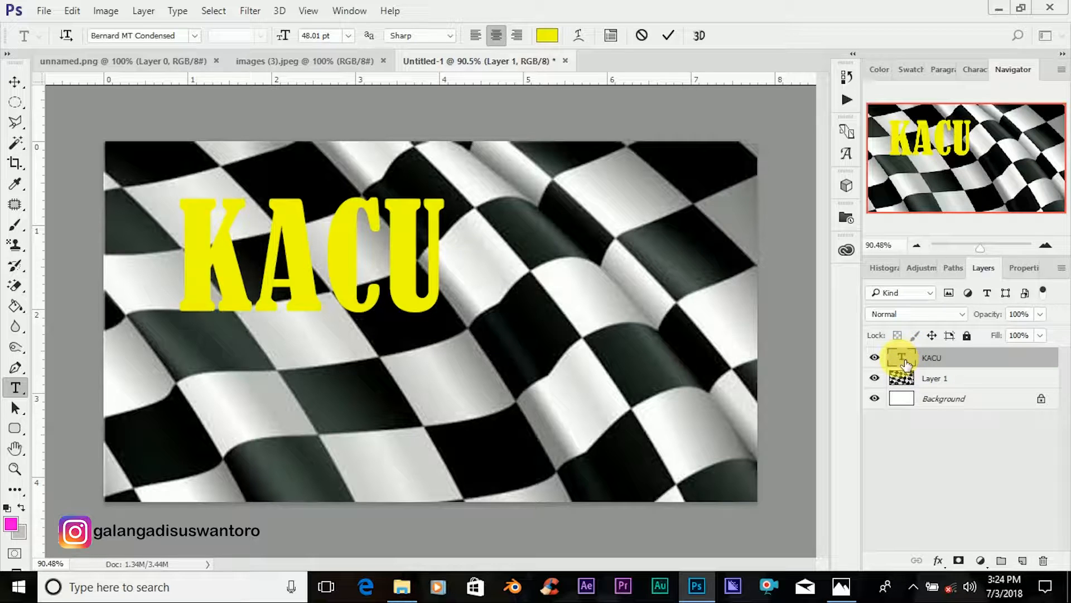
Step: Change the font of the KACU text to Demonized
double_click(893, 358)
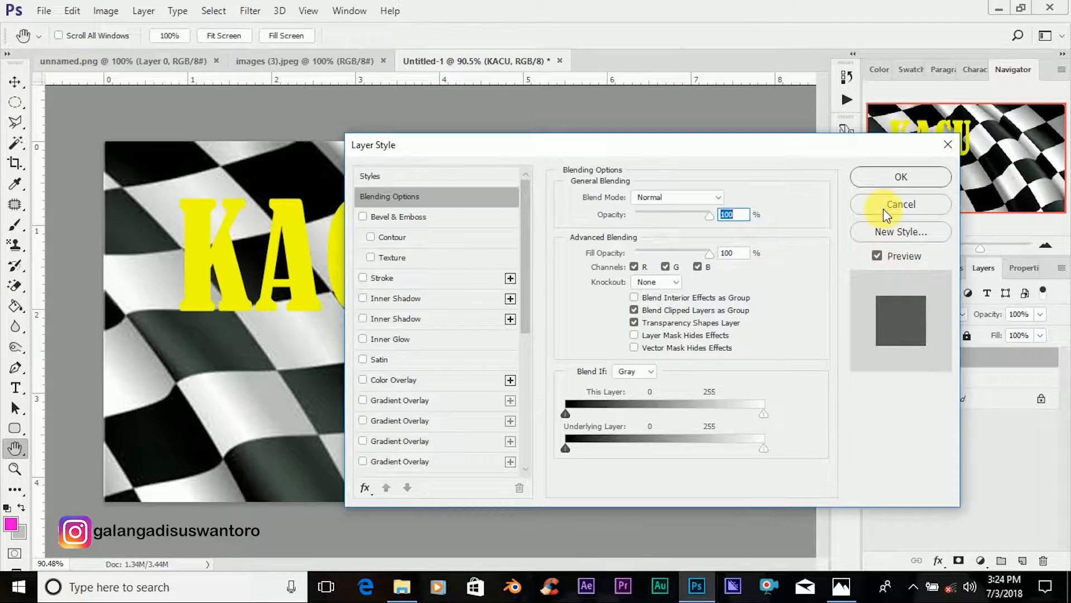
key(Escape)
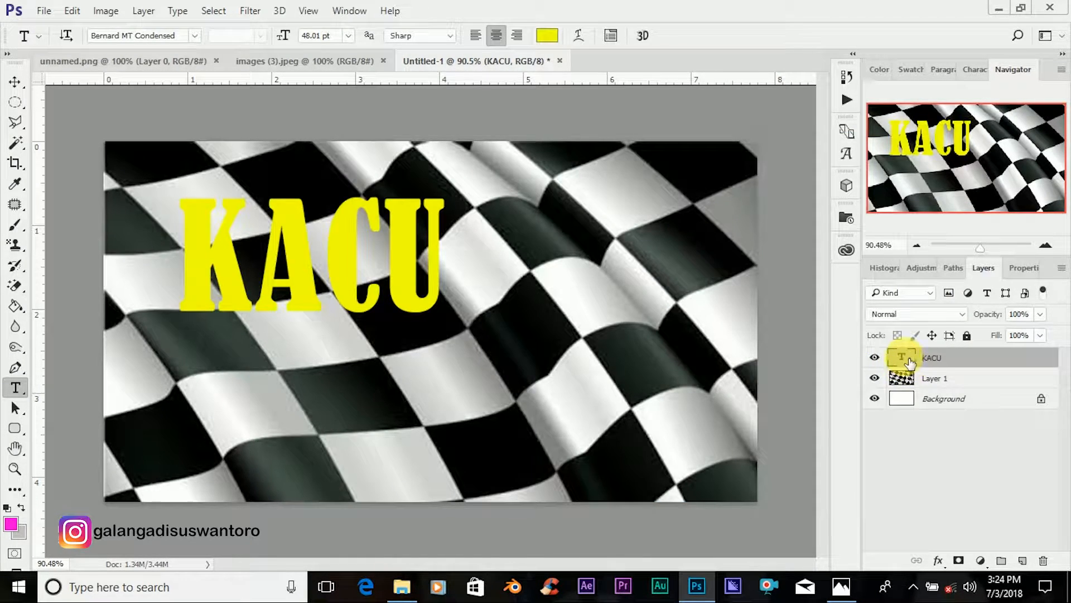
double_click(902, 358)
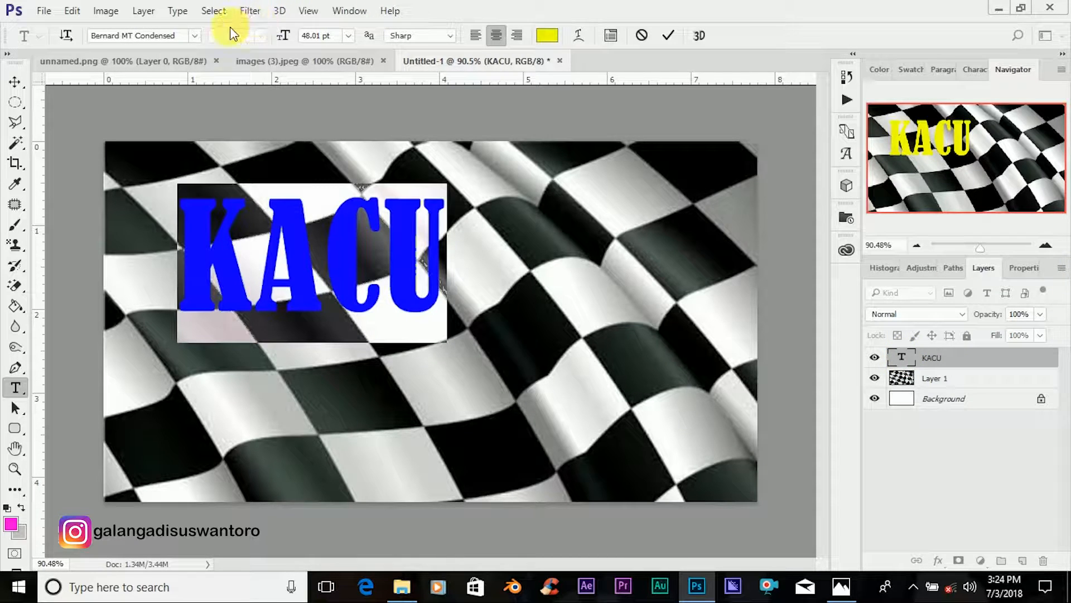
click(193, 36)
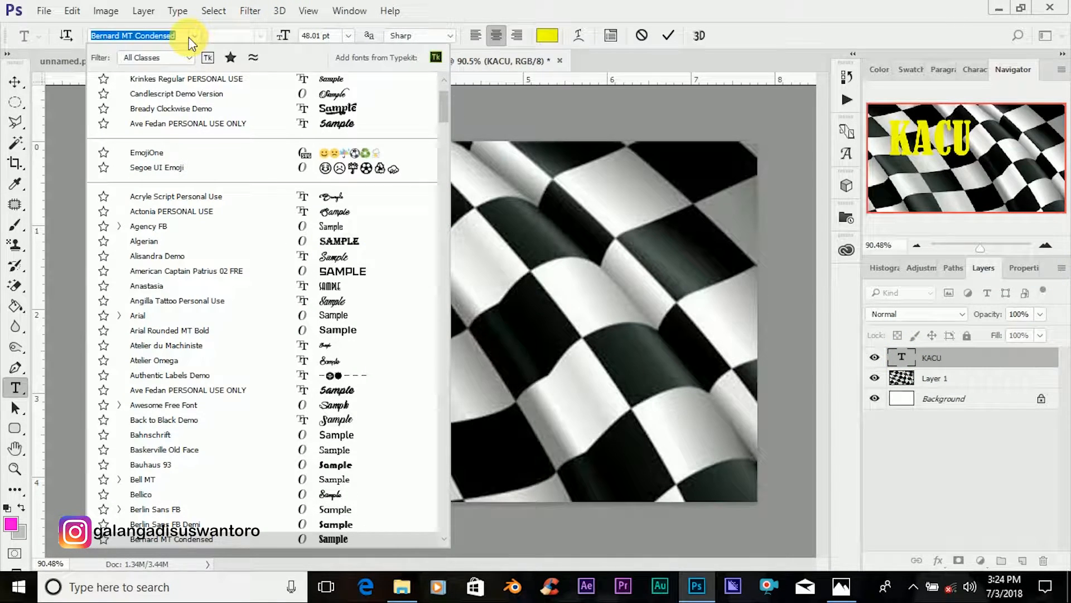
text(DEMON)
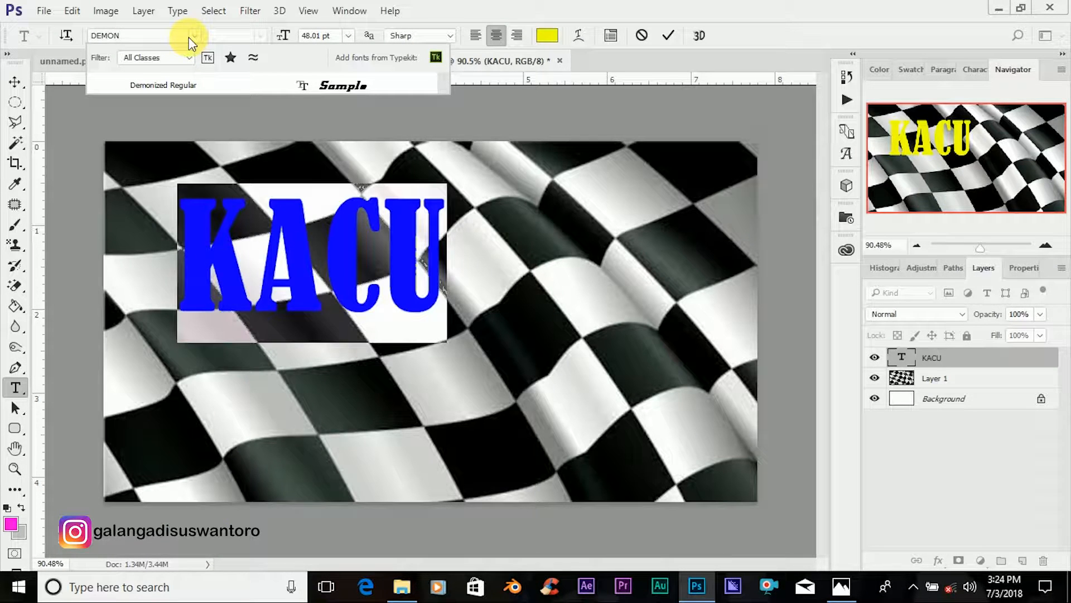
click(193, 84)
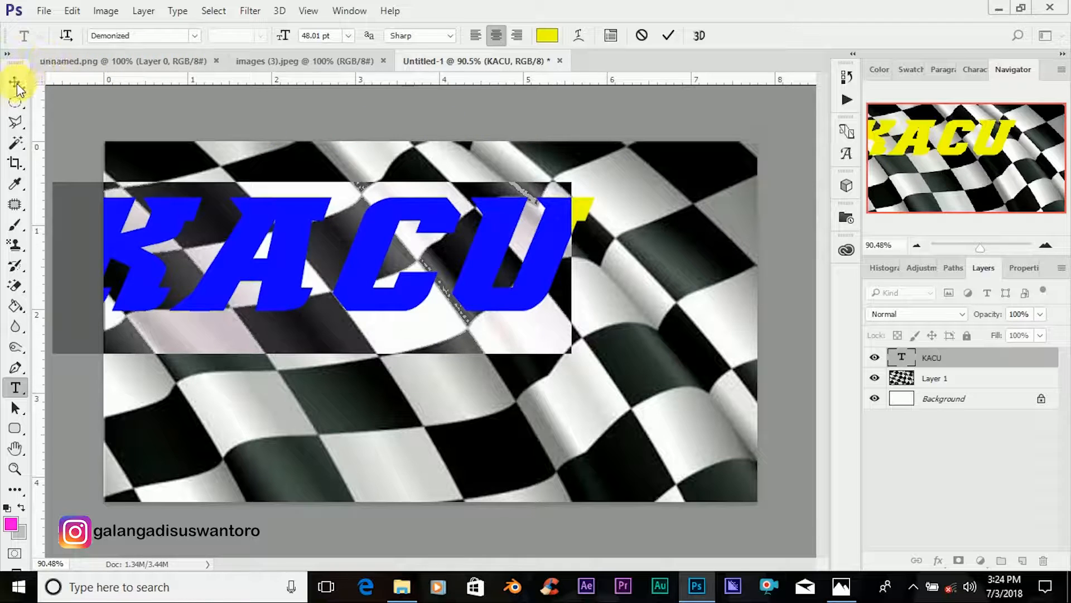
Step: Set the KACU text's tracking to -130 and its font size to 61.01 pt
click(973, 71)
click(963, 135)
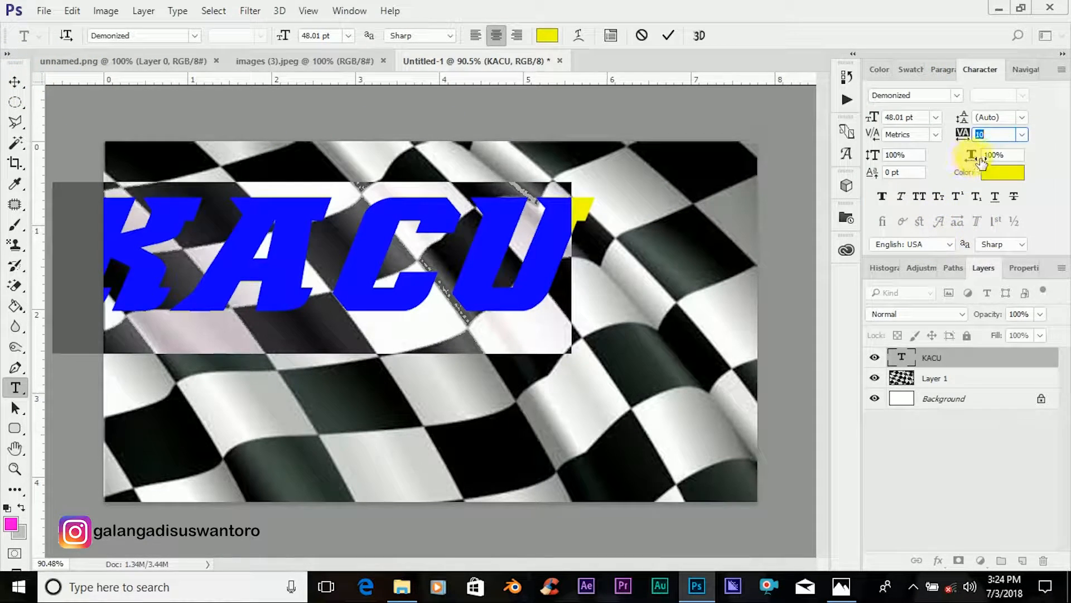
drag(967, 136, 963, 139)
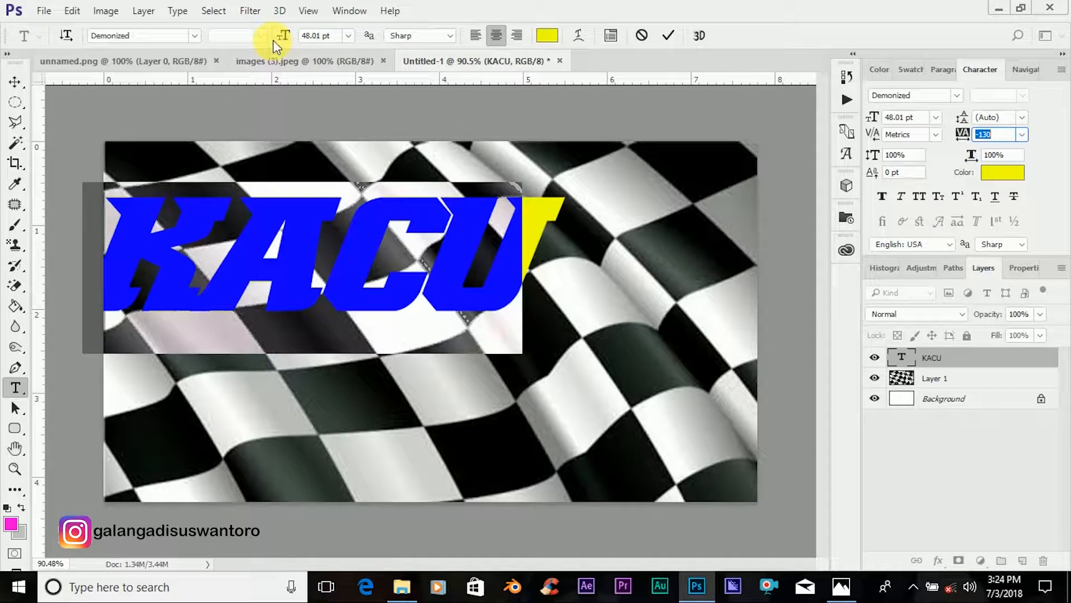
drag(286, 40, 295, 49)
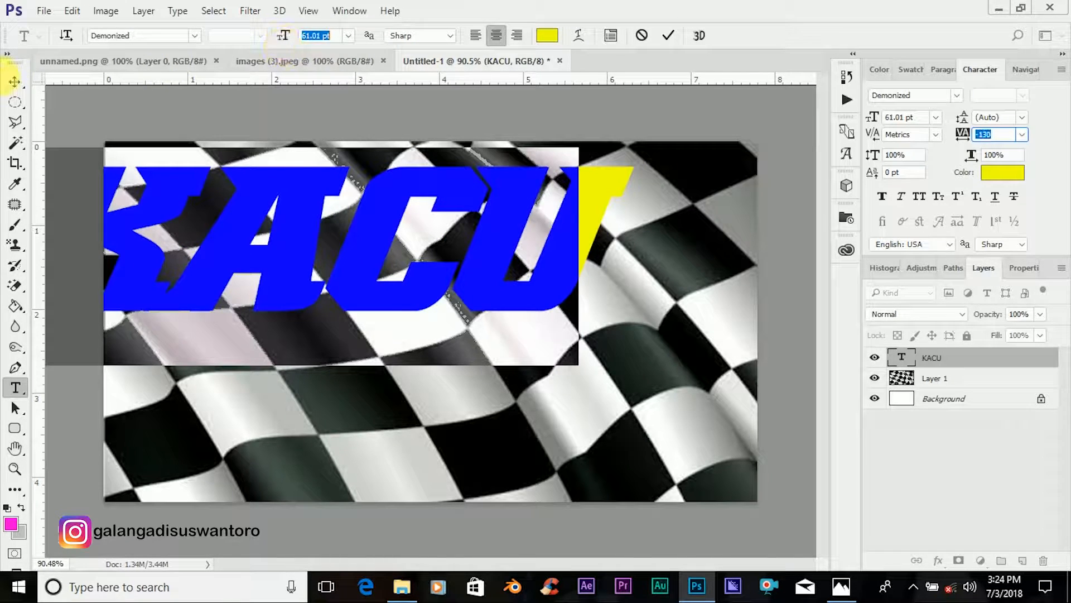
Step: Move the KACU text to the middle of the checkered flag so all letters fit inside the canvas
click(13, 80)
drag(394, 300, 468, 324)
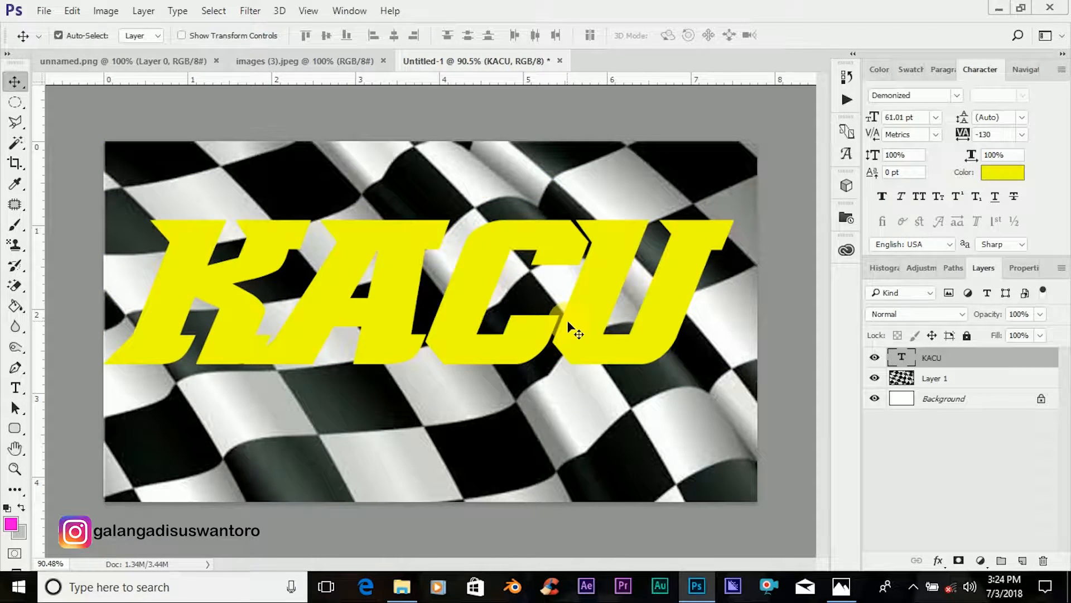
drag(472, 283, 470, 296)
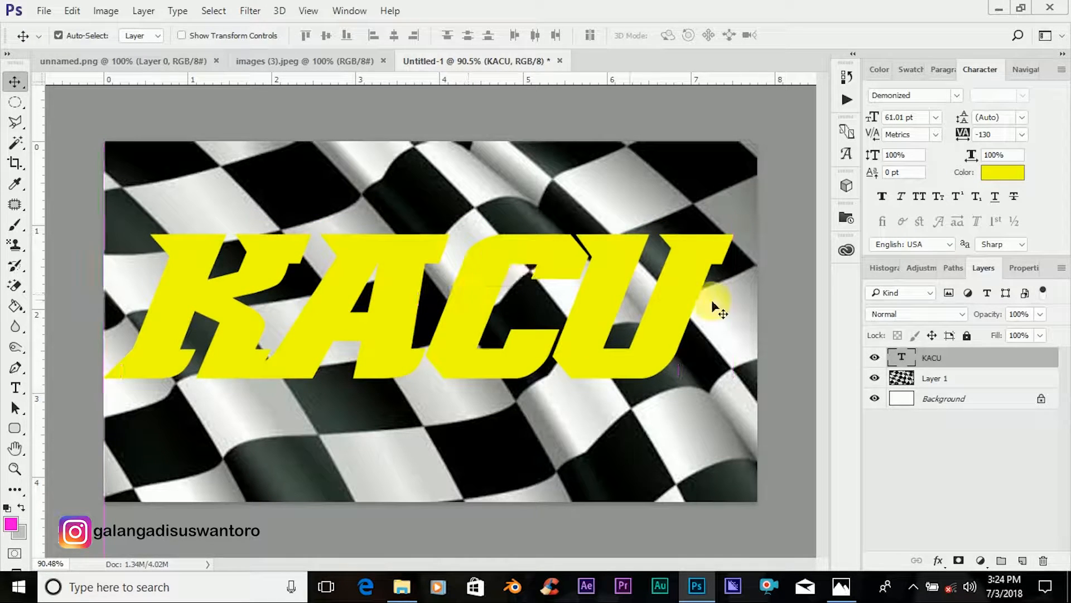
key(Right)
key(Right)
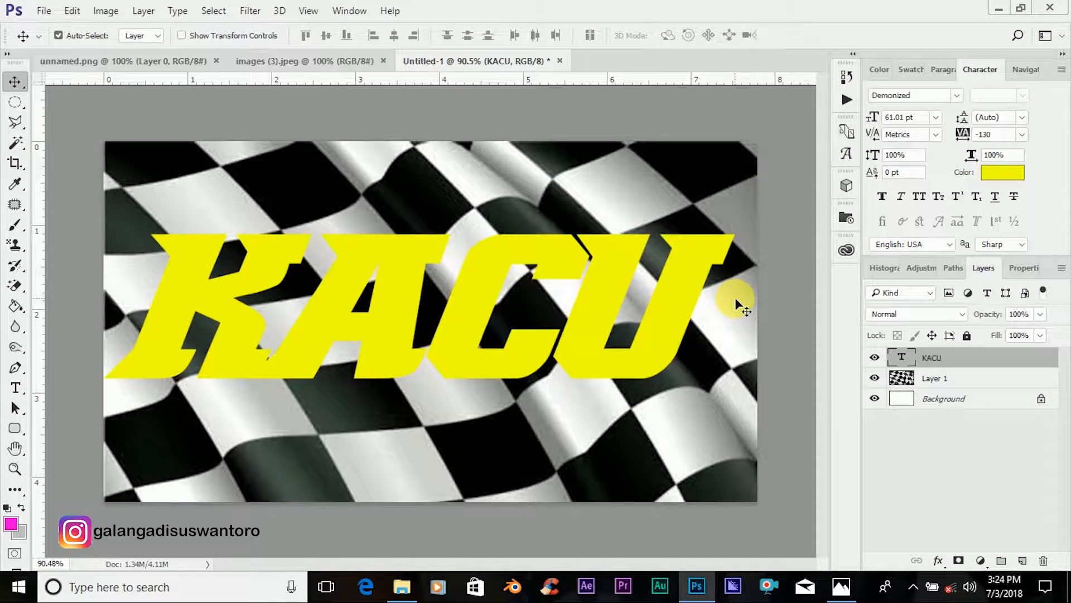
drag(465, 322, 477, 322)
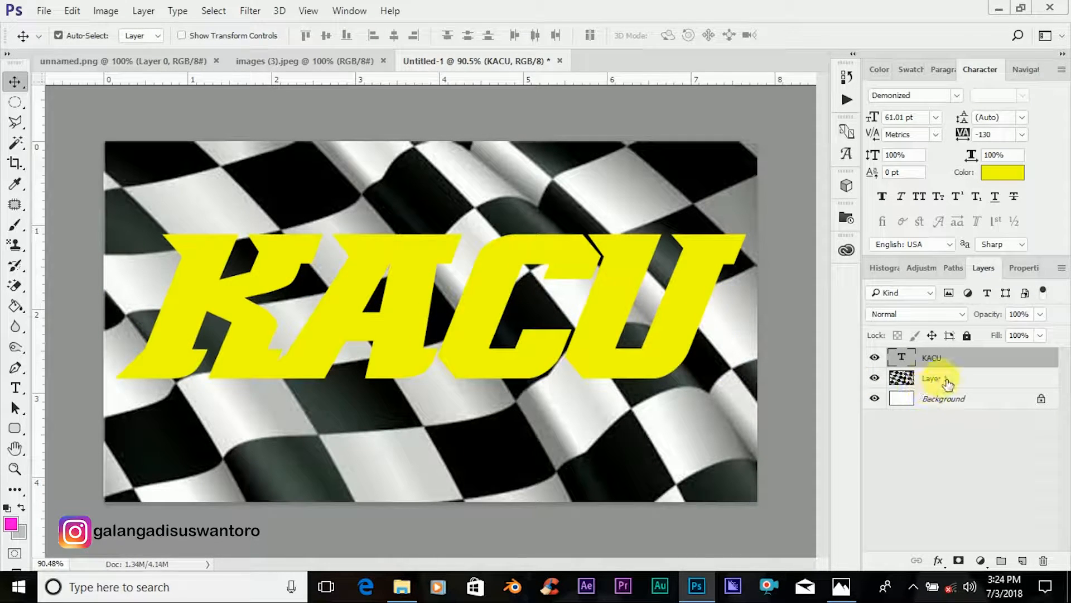
Step: Add a white (ffffff) outside stroke of 5 px to the KACU text layer
click(1019, 68)
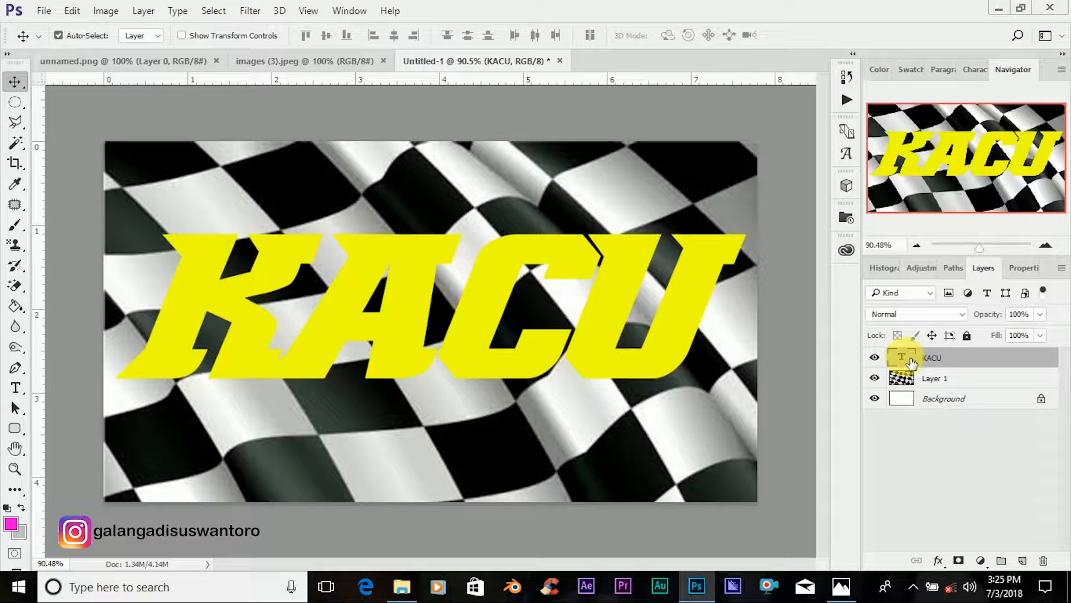
right_click(939, 358)
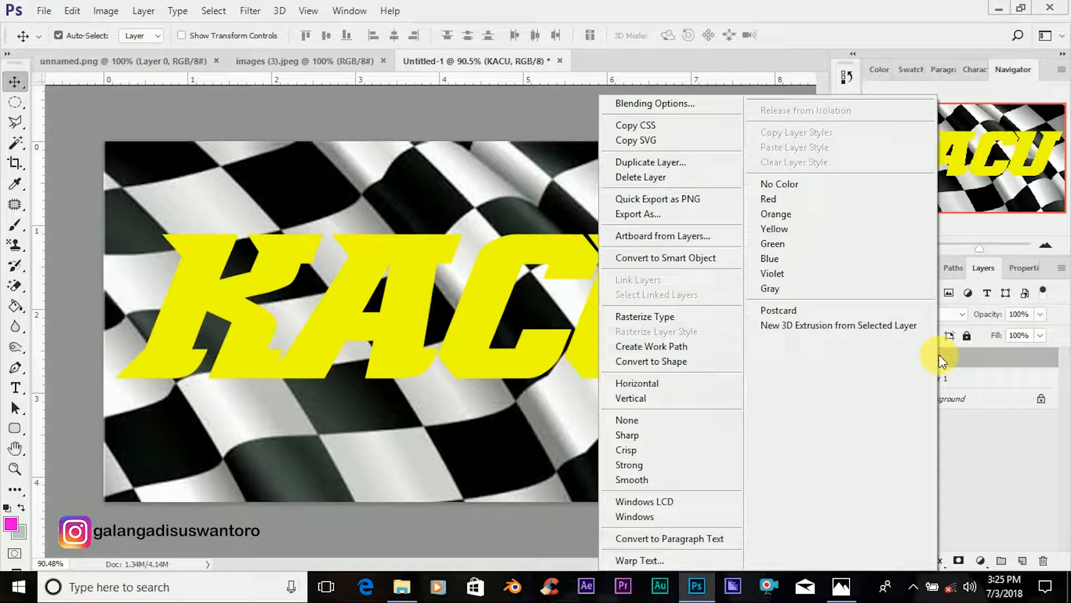
click(636, 102)
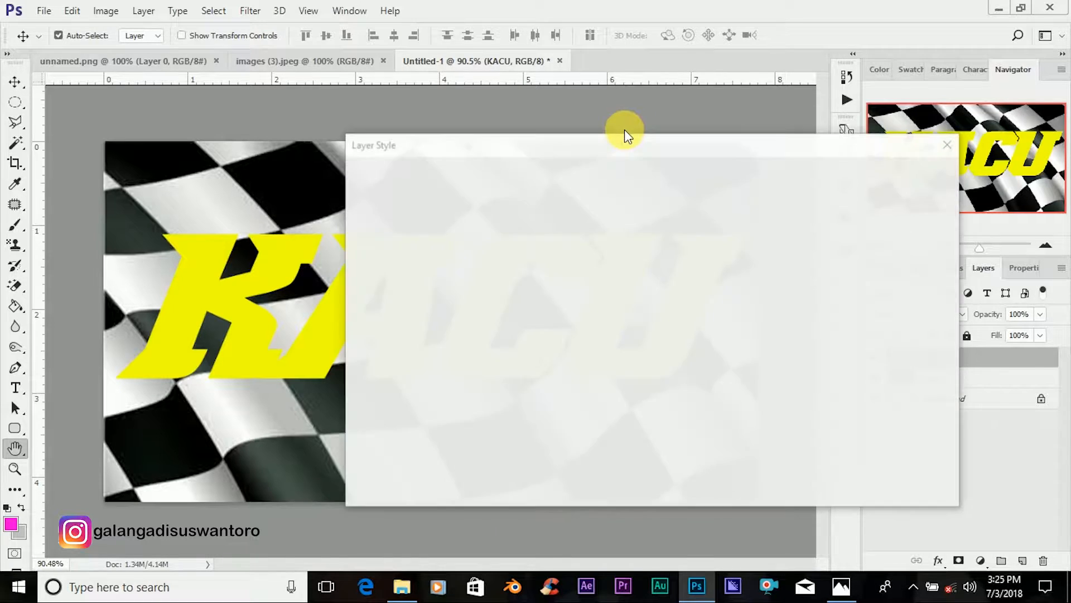
click(405, 279)
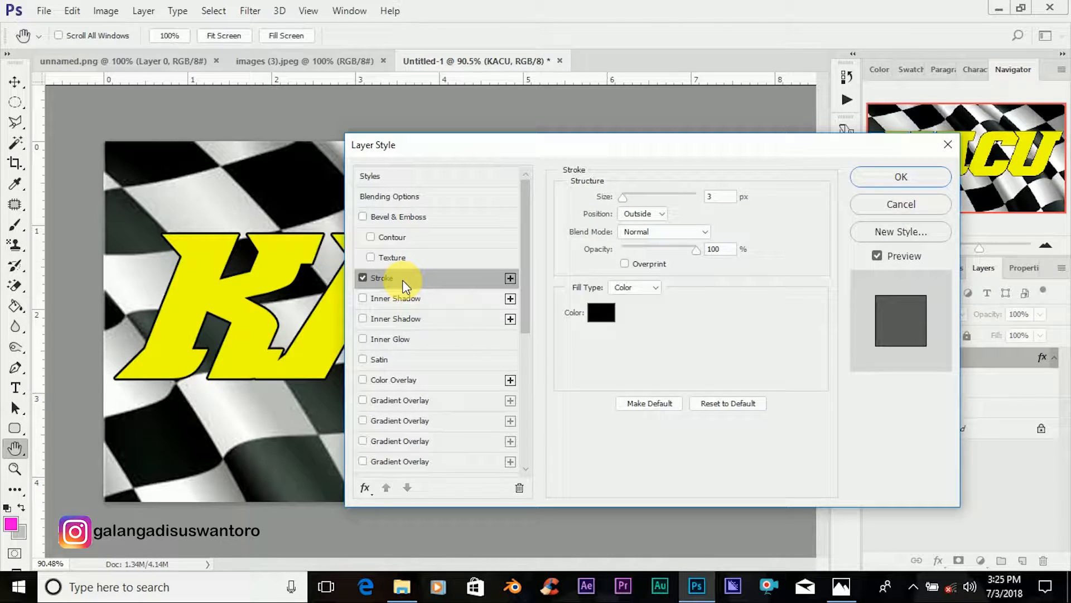
click(601, 312)
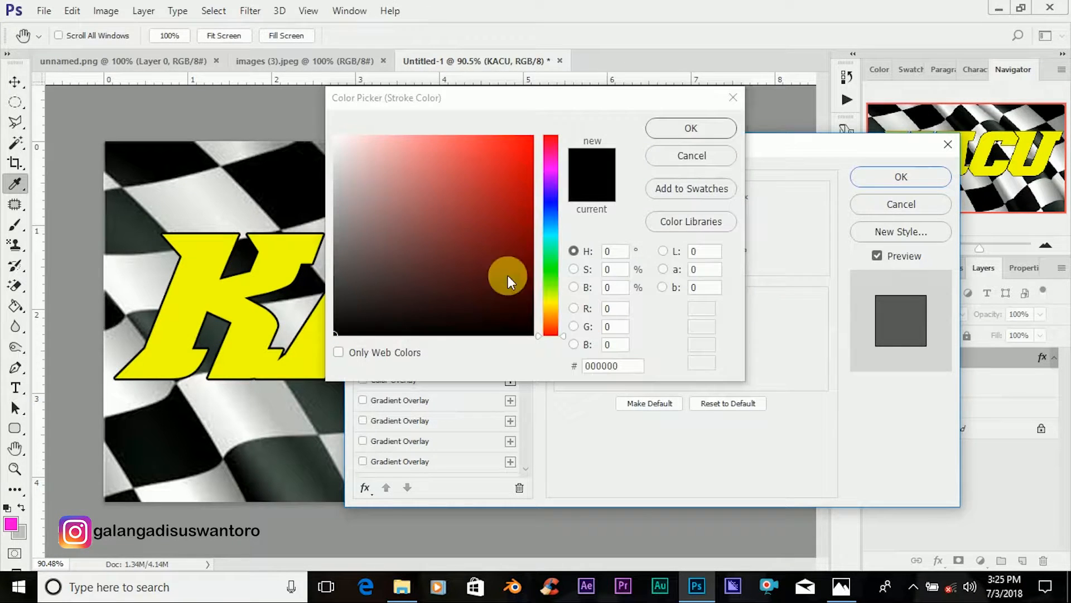
drag(337, 145, 328, 137)
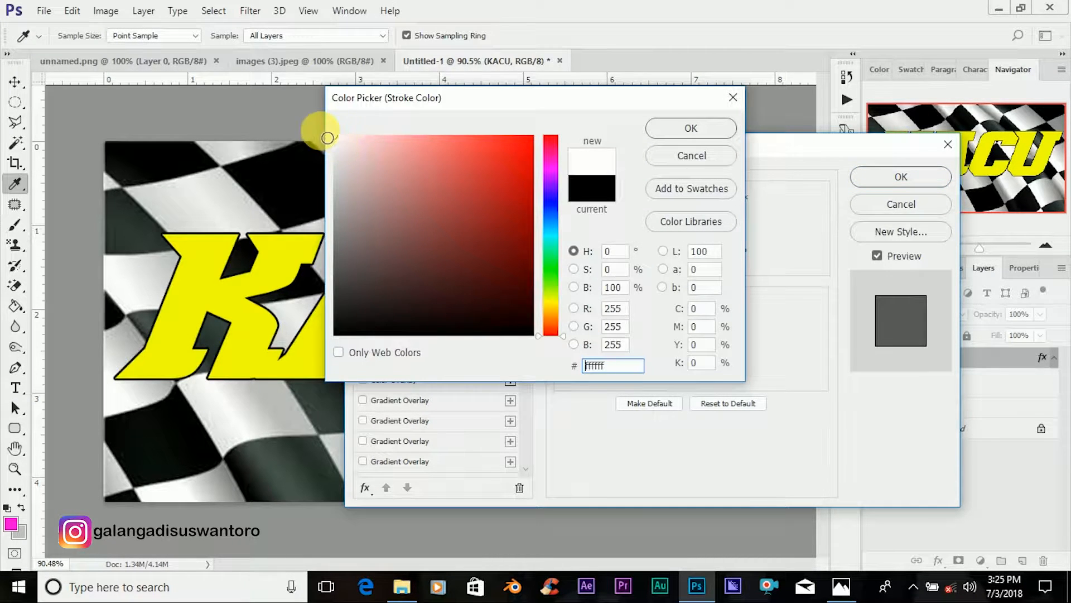
click(661, 128)
click(623, 202)
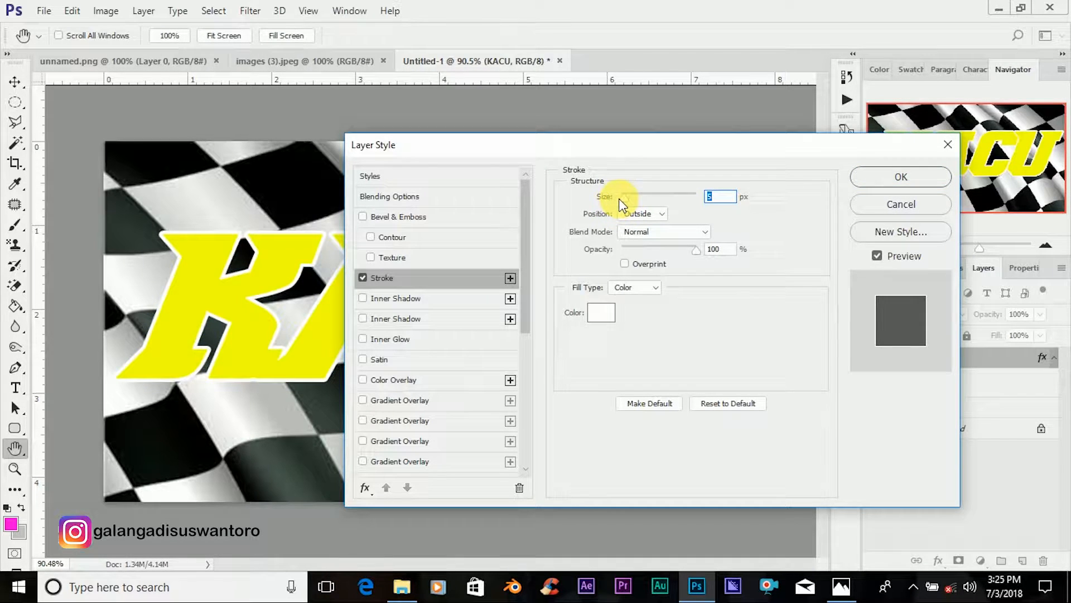
Step: Add a linear gradient overlay to the KACU text and load the ES Skywalker 31 preset for it
click(404, 401)
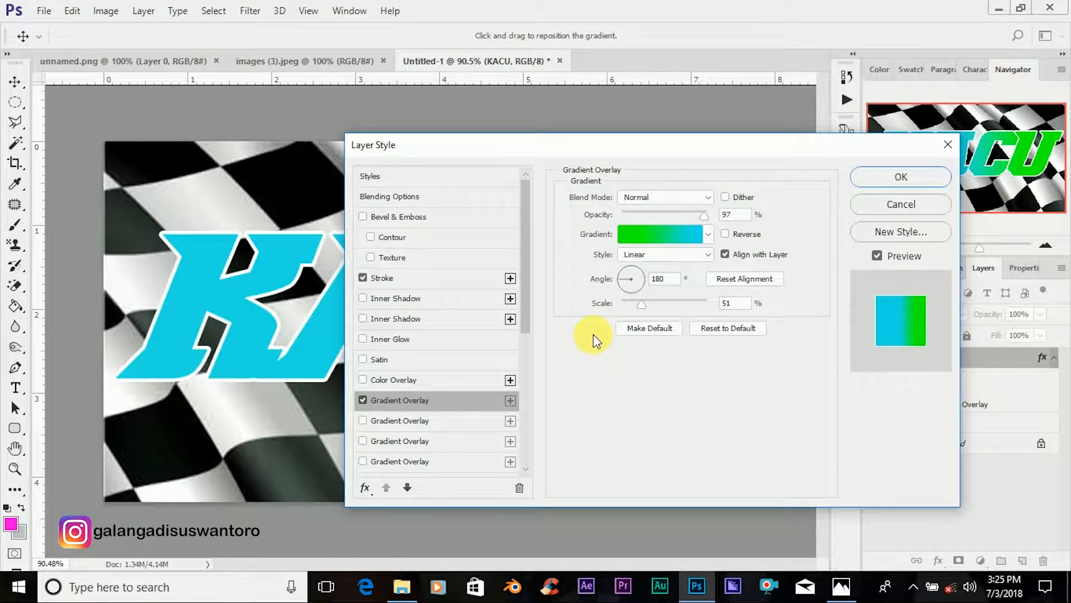
mouse_move(555, 146)
mouse_down()
mouse_move(741, 162)
mouse_move(952, 153)
mouse_move(554, 149)
mouse_up()
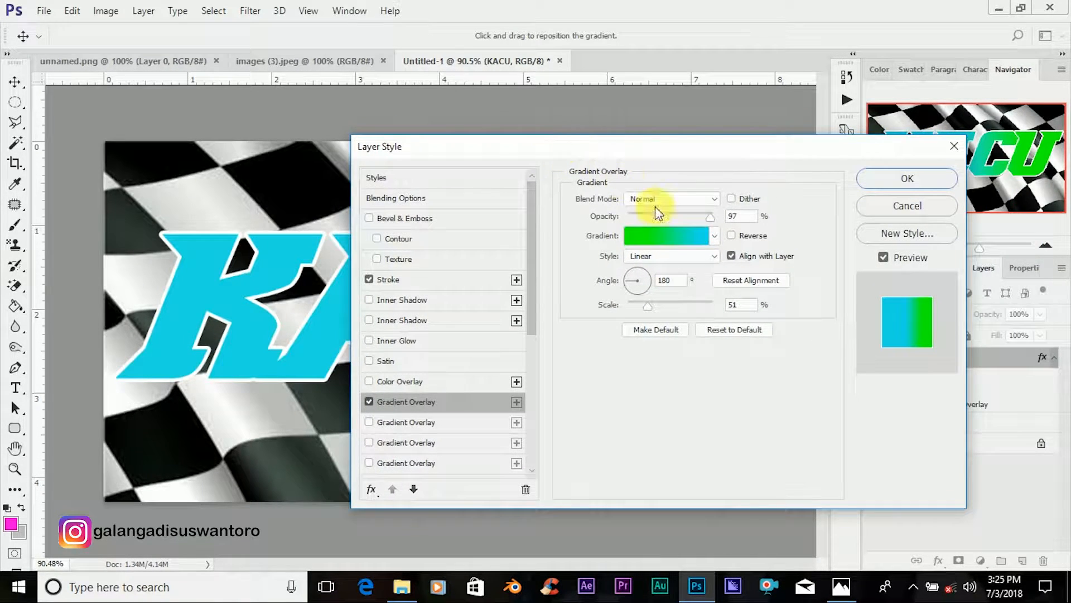
click(673, 236)
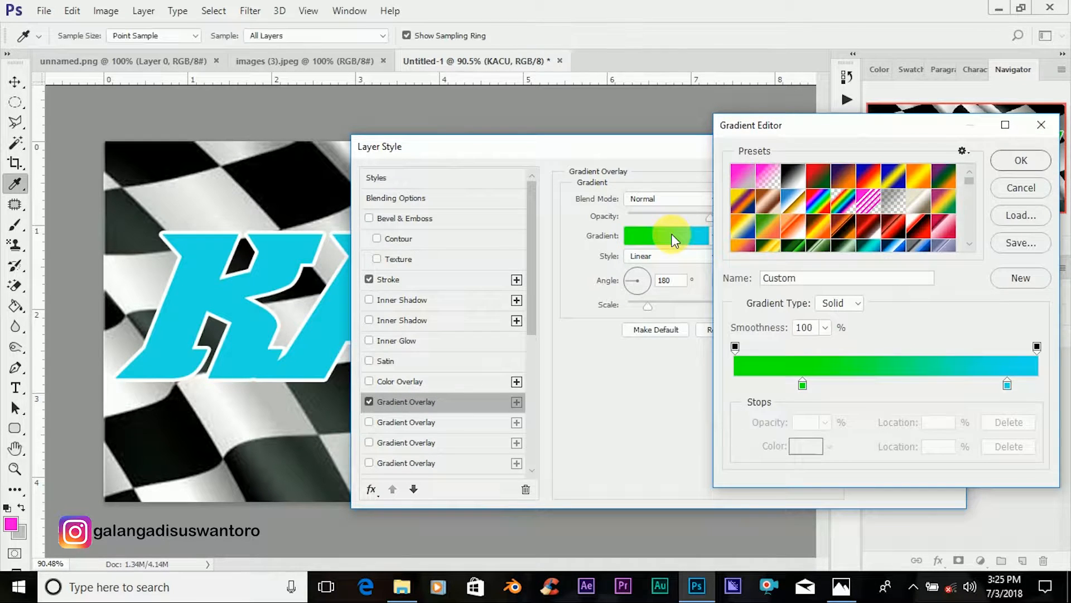
scroll(848, 230, down, 1)
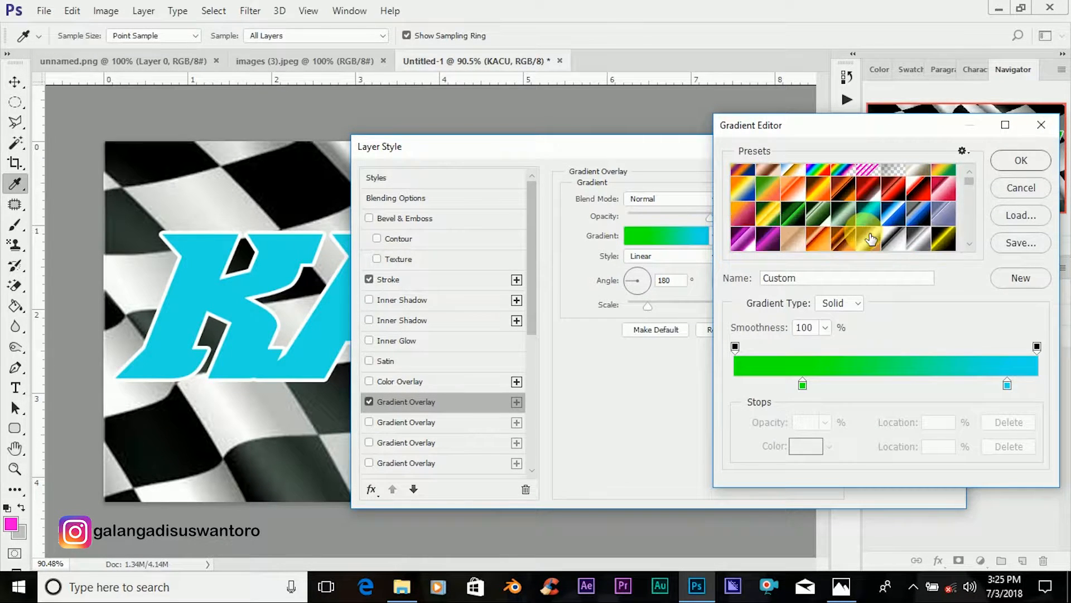
drag(818, 132, 649, 171)
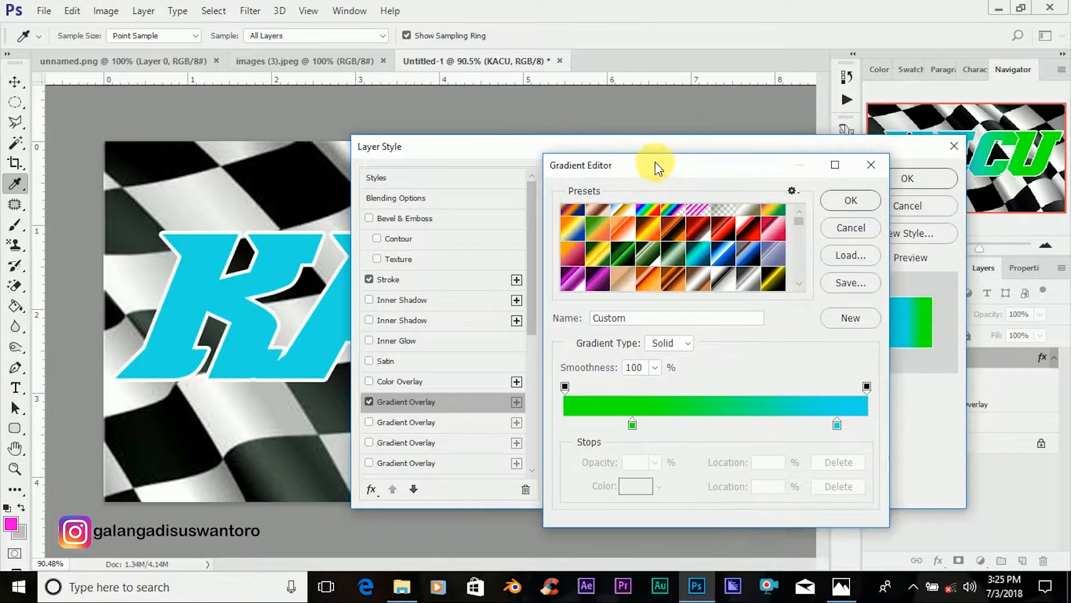
scroll(658, 268, down, 8)
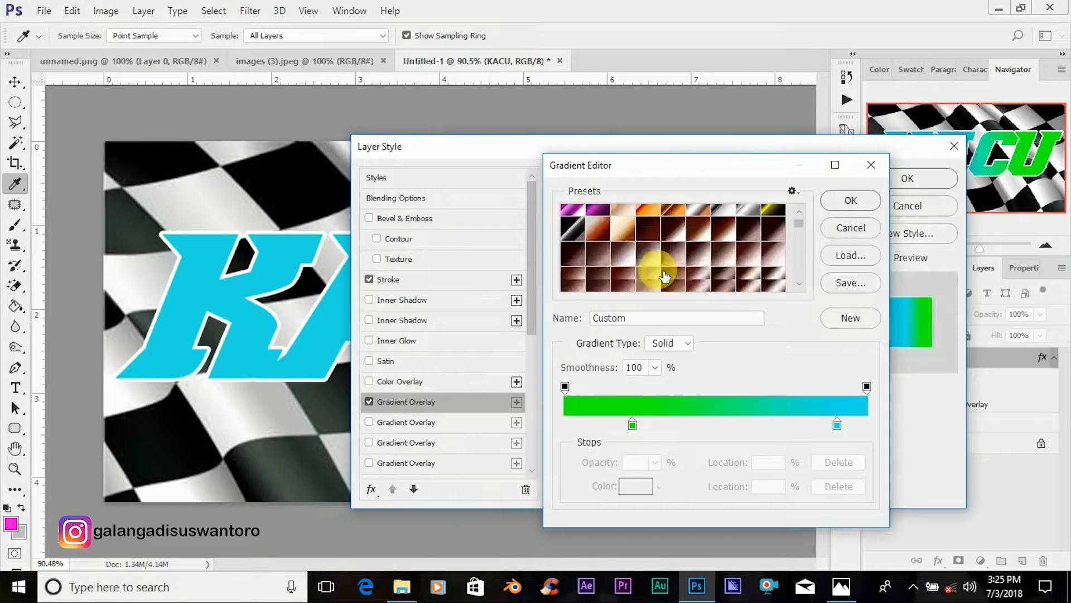
scroll(657, 269, down, 8)
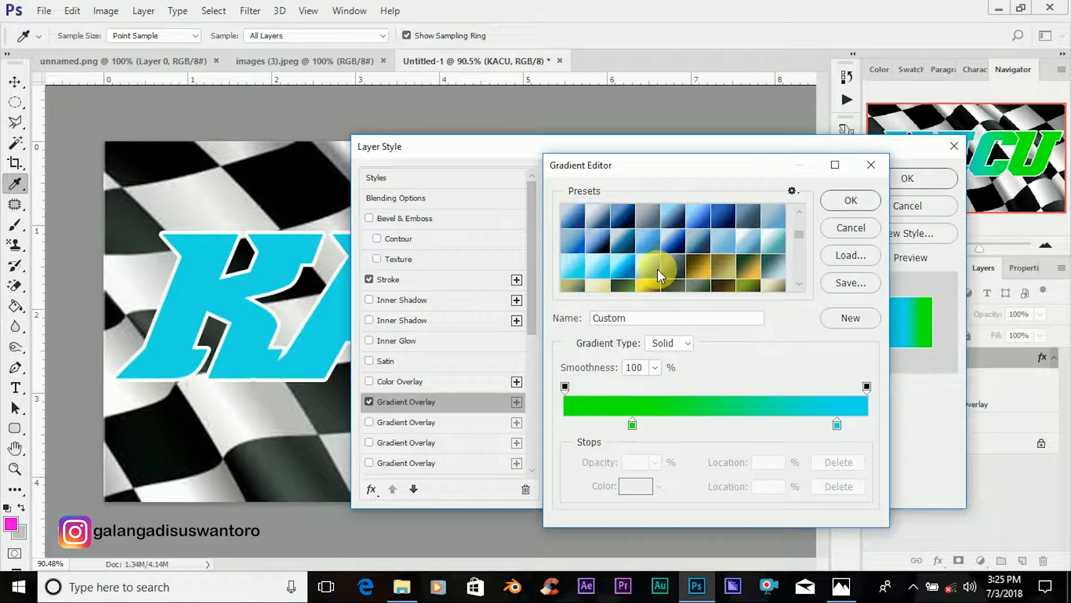
click(579, 263)
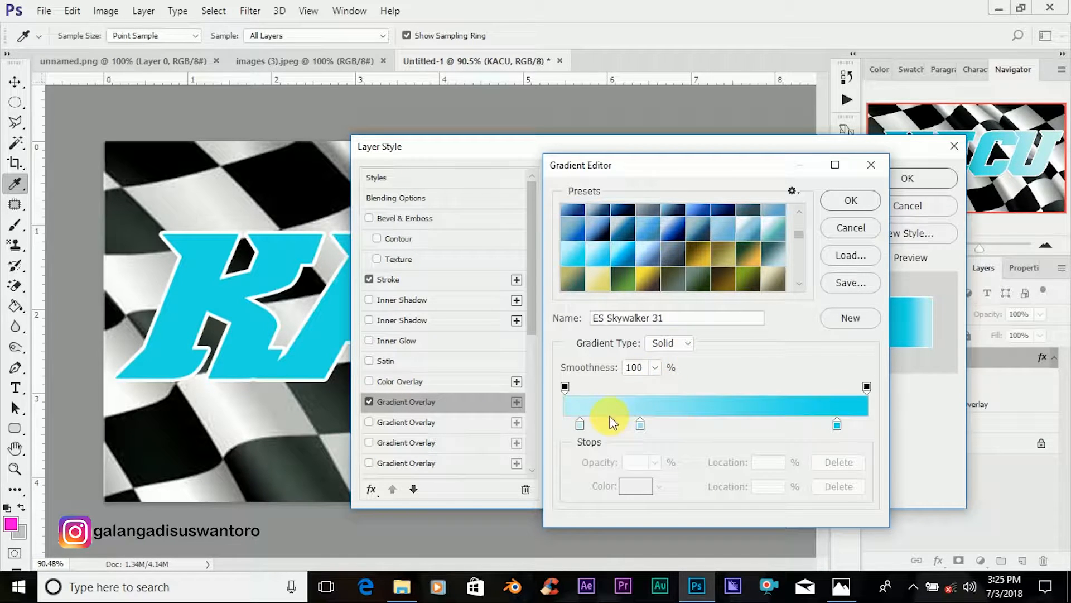
Step: Recolor the gradient's middle color stop at 25% to green (00fa00)
click(639, 423)
double_click(641, 424)
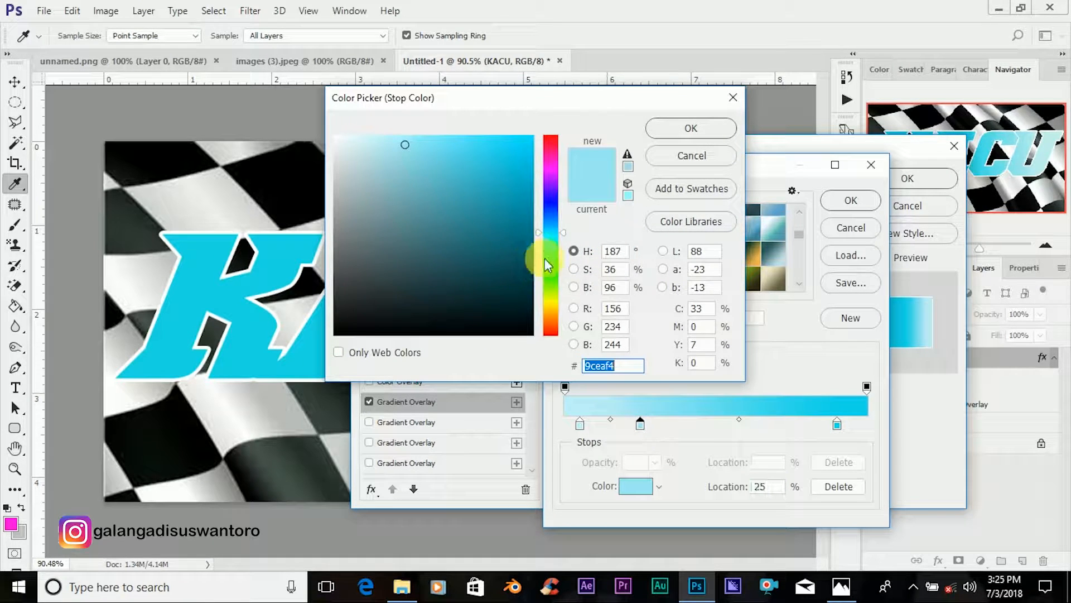
click(541, 146)
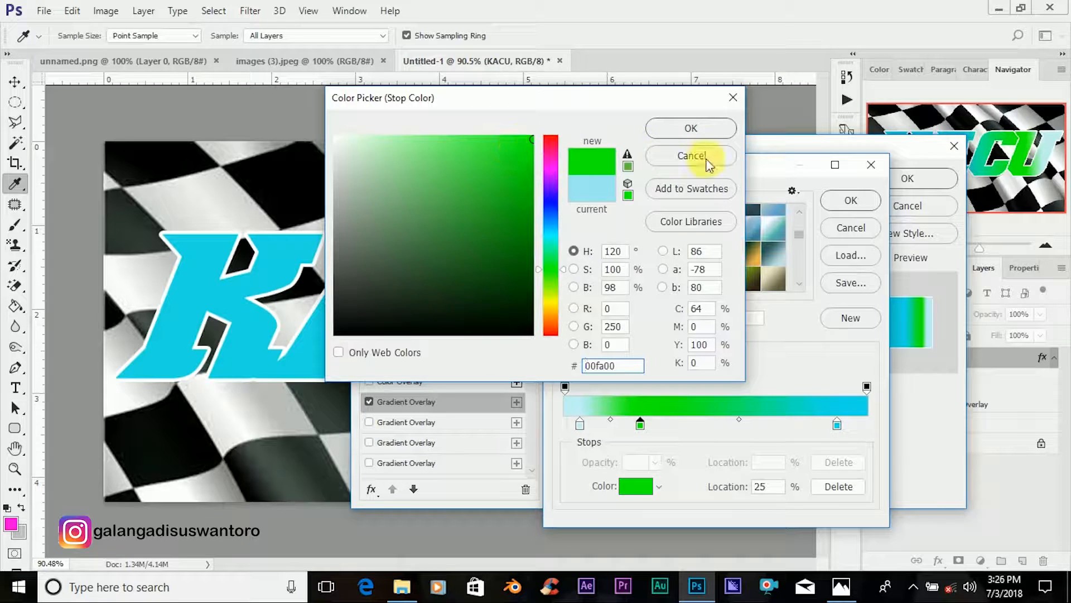
click(678, 129)
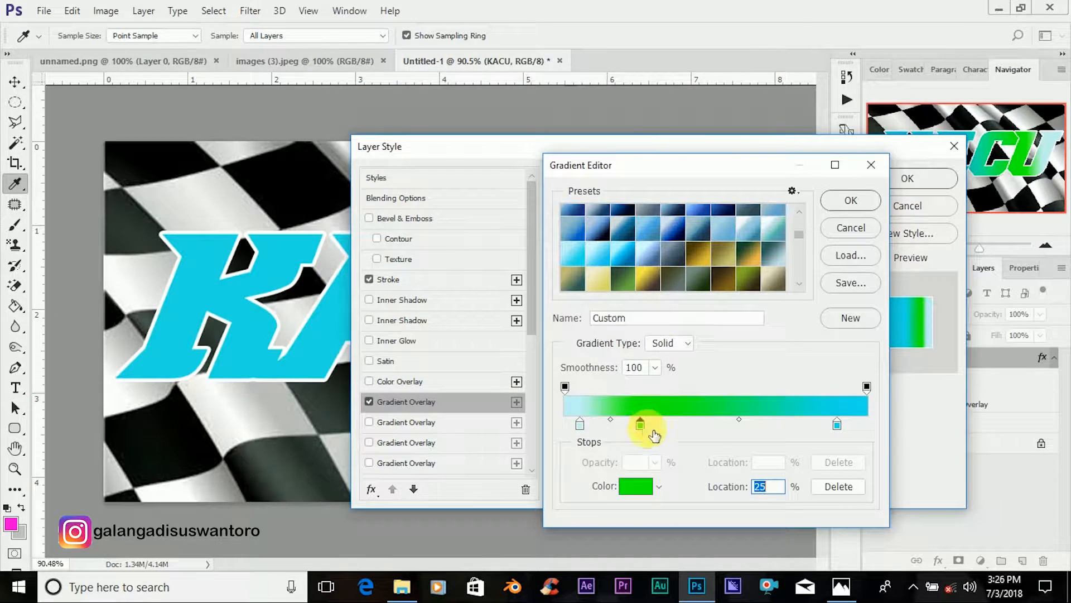
Step: Move the green stop to the gradient's start with a 95% midpoint, and the pale blue stop to 58%
drag(641, 426, 594, 421)
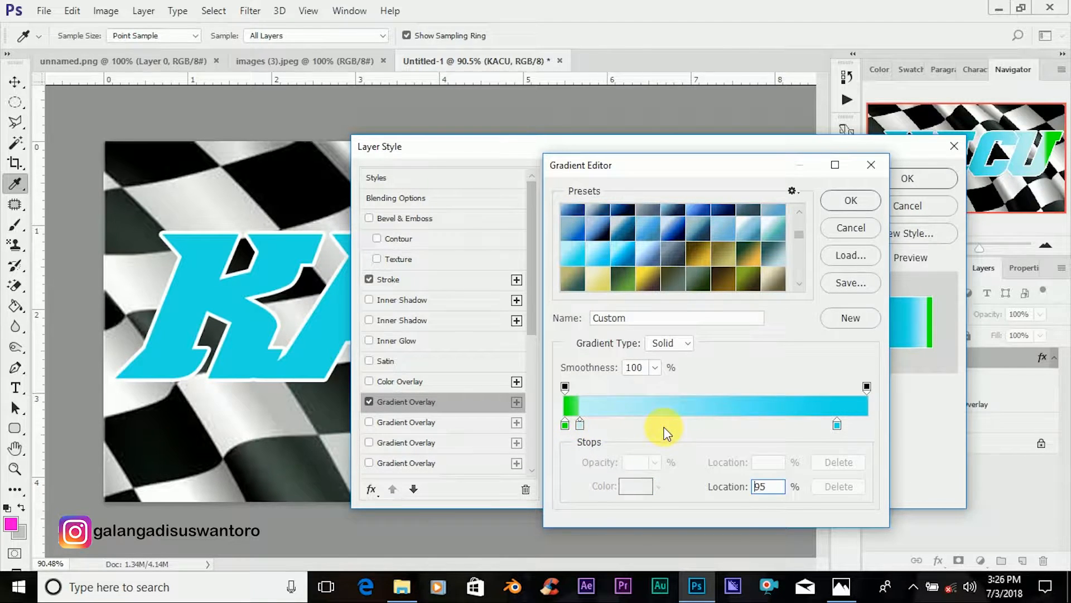
drag(580, 425, 698, 439)
drag(707, 433, 717, 438)
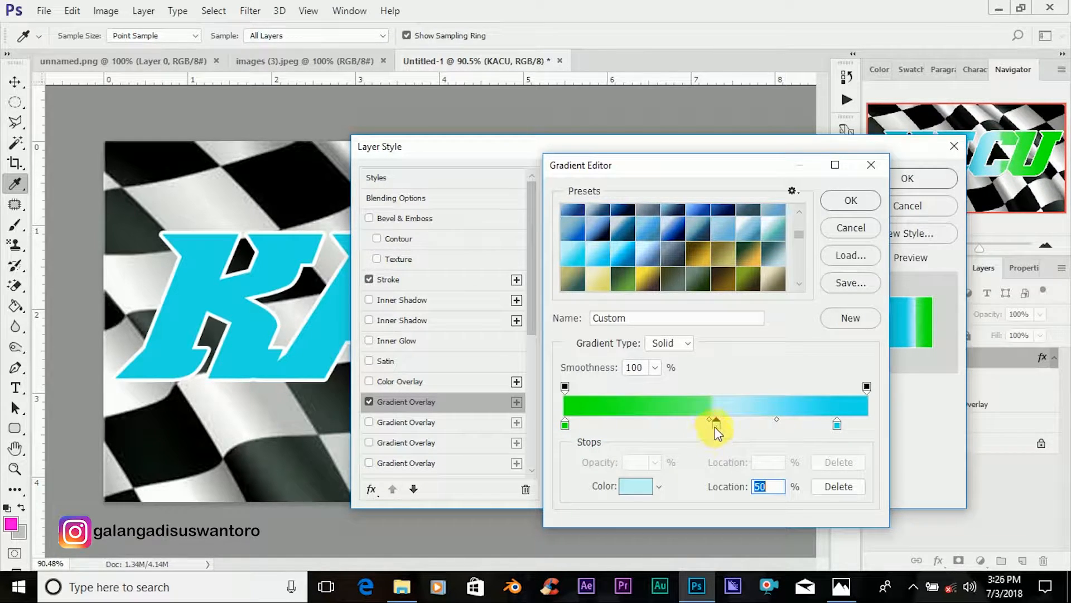
drag(716, 427, 741, 430)
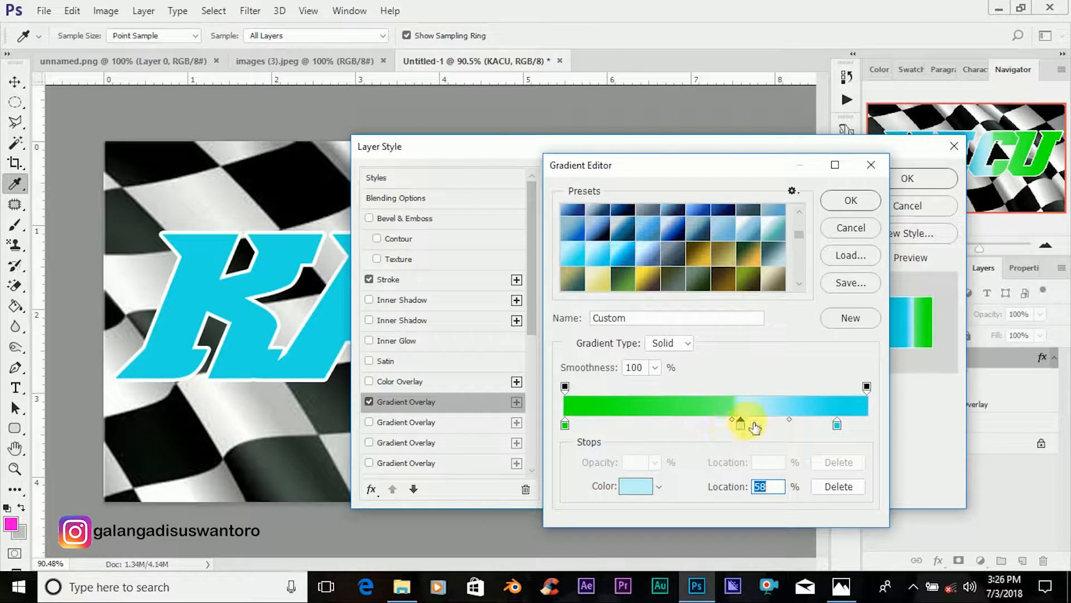
Step: Set the midpoint between the pale blue and cyan stops to 5%, move the pale blue stop to 76%, and apply the overlay
drag(789, 419, 739, 427)
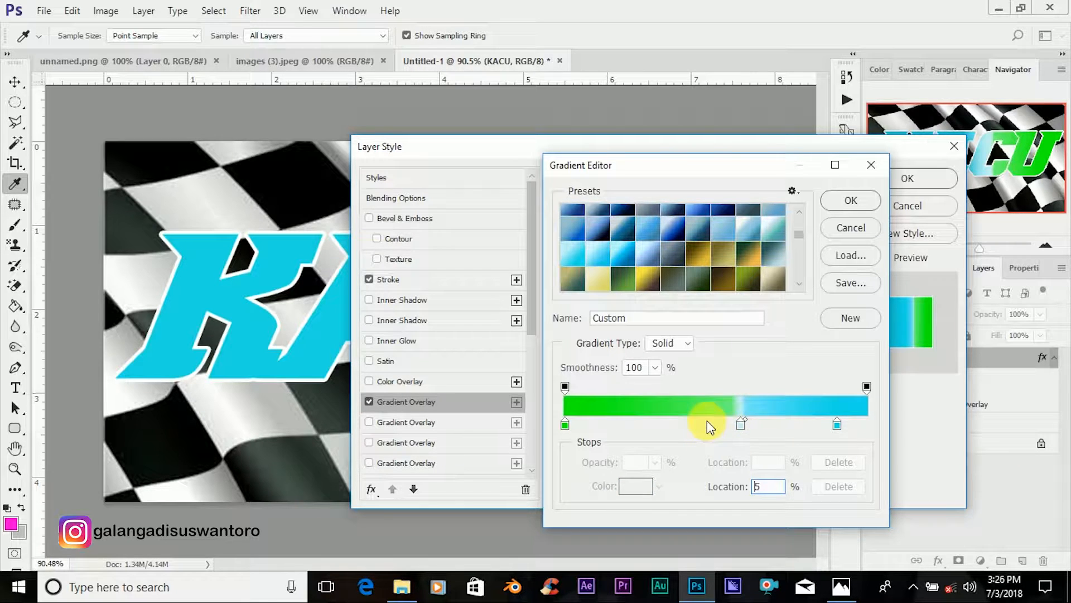
click(733, 422)
drag(734, 422, 726, 423)
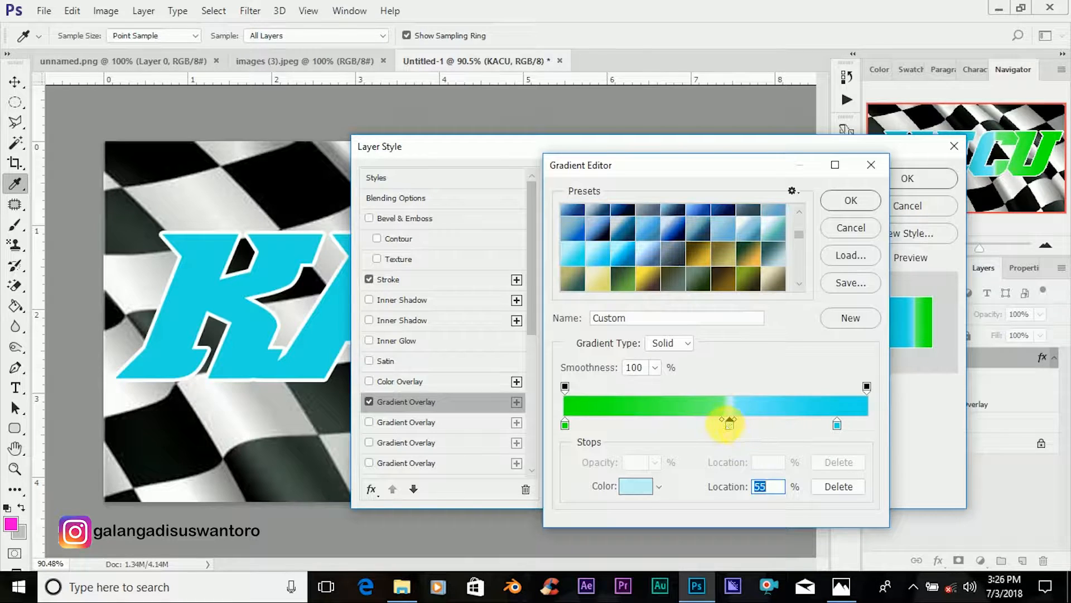
drag(729, 425, 796, 433)
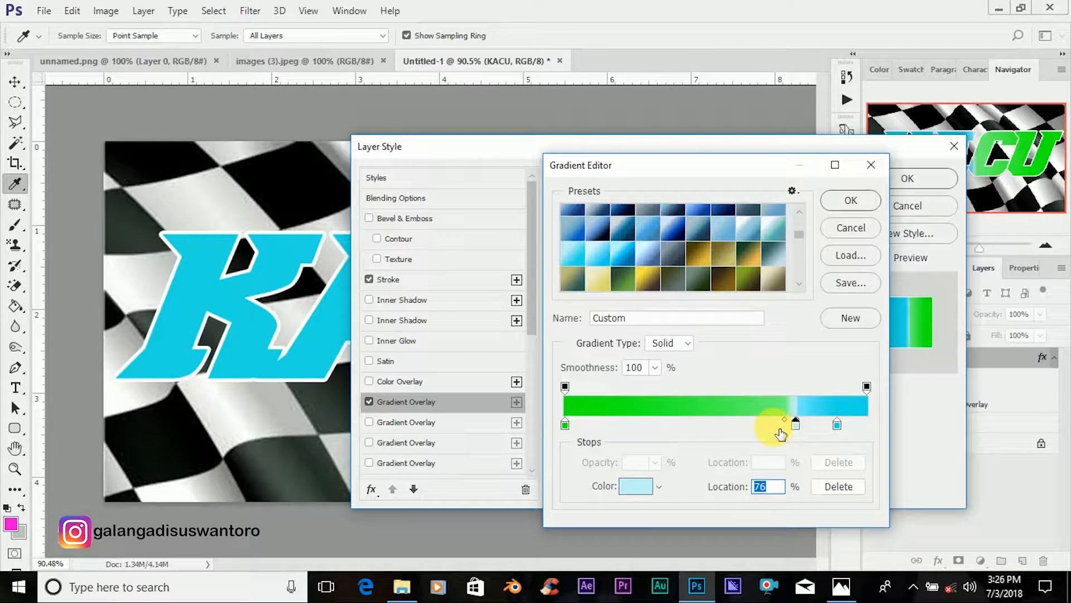
click(851, 200)
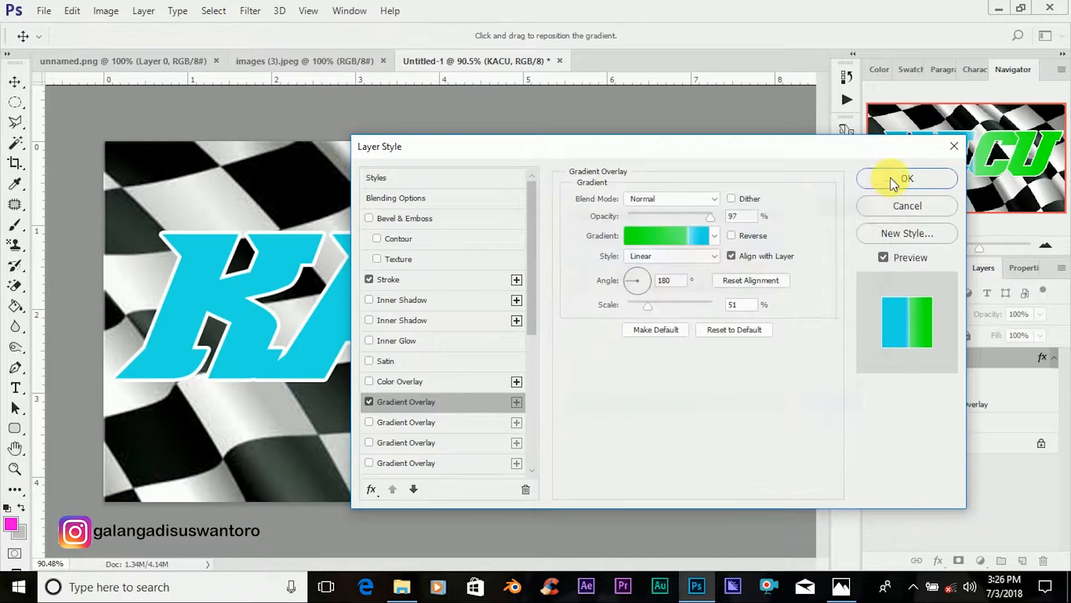
click(894, 181)
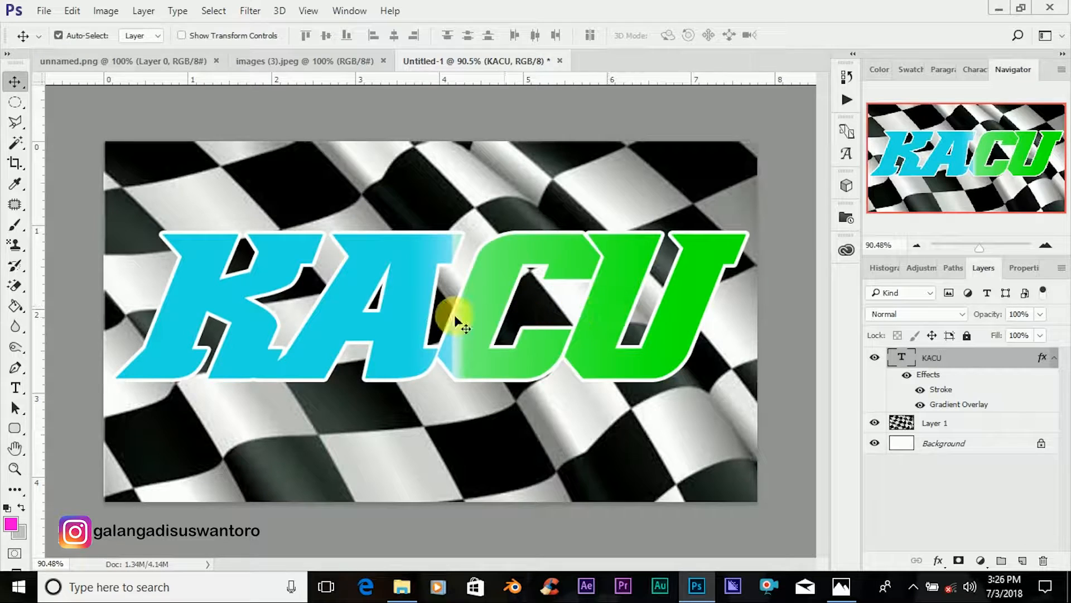
Step: Duplicate the KACU text layer and change the original layer's stroke color to black (000000)
key(ctrl+j)
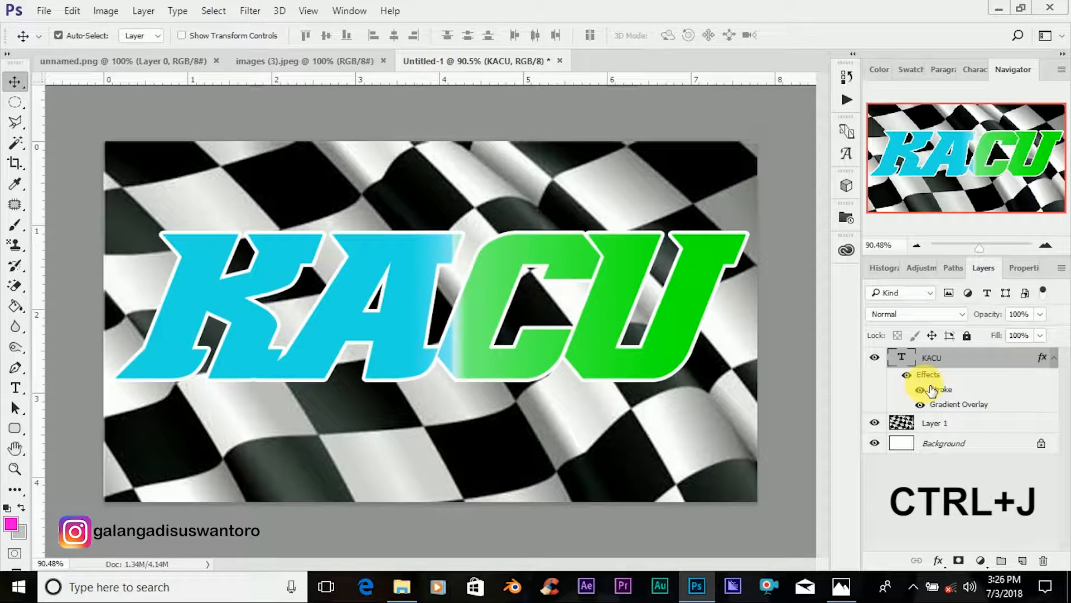
key(ctrl+j)
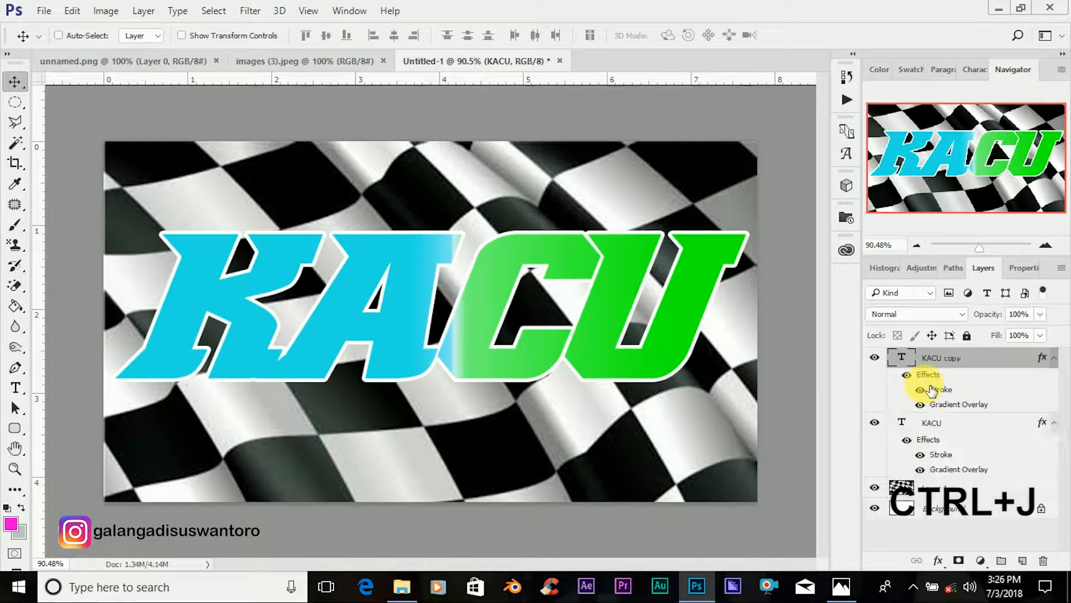
click(967, 442)
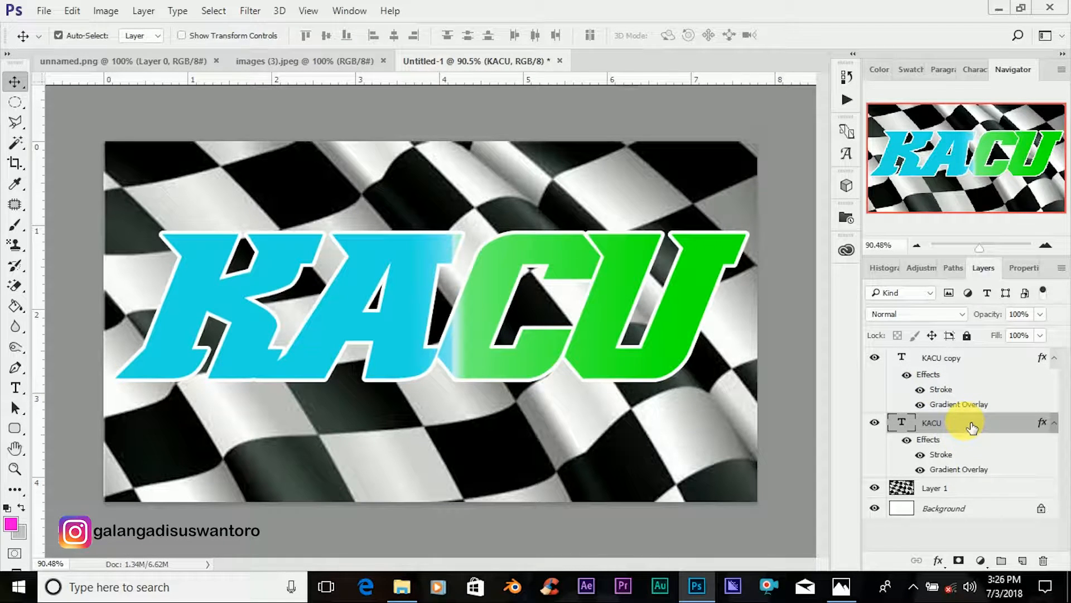
right_click(971, 427)
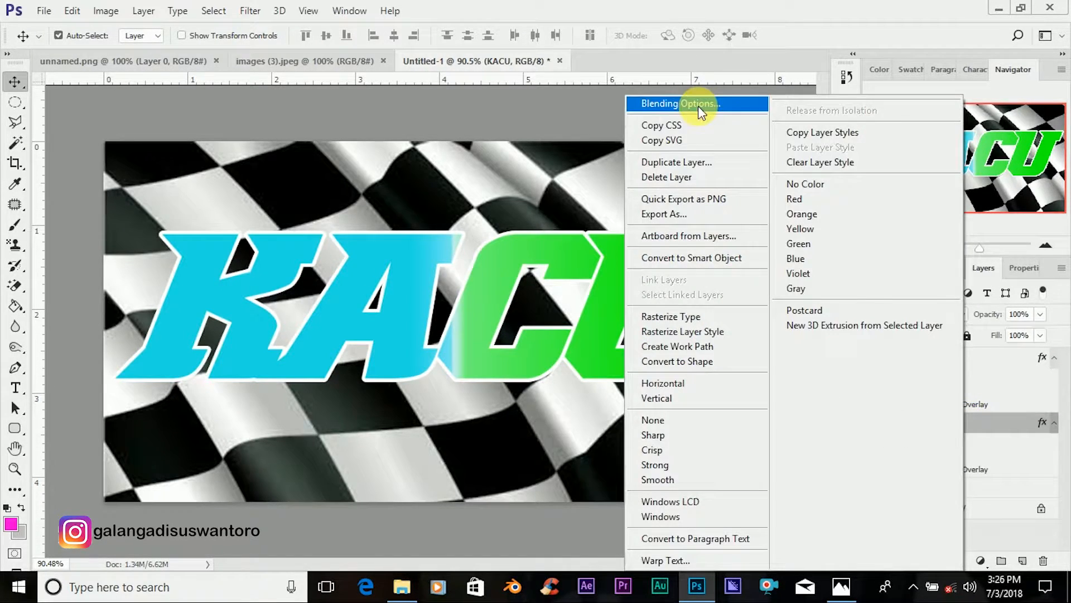
click(844, 212)
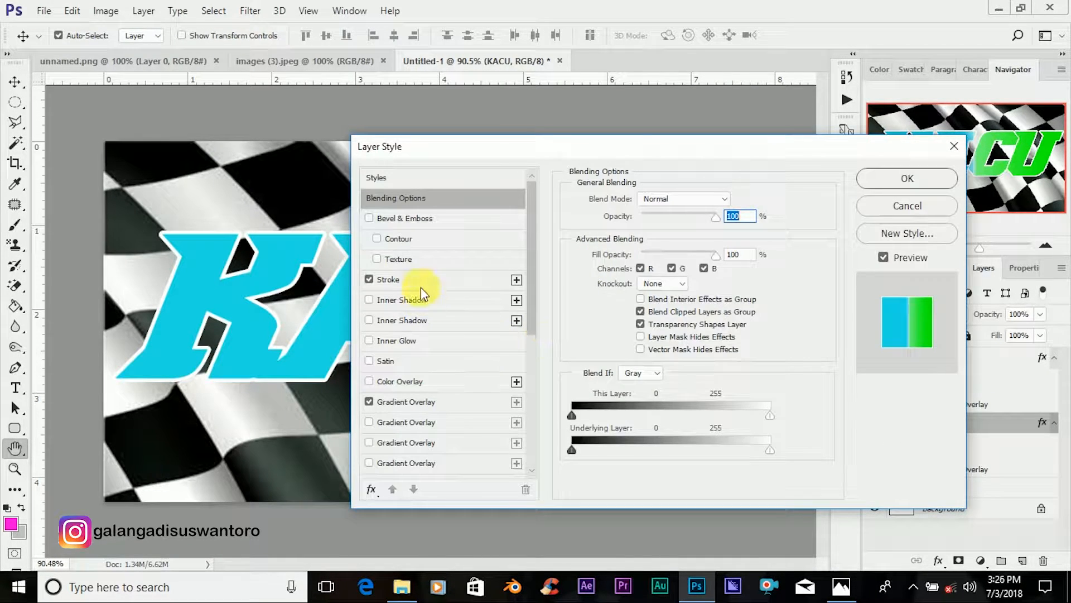
click(420, 282)
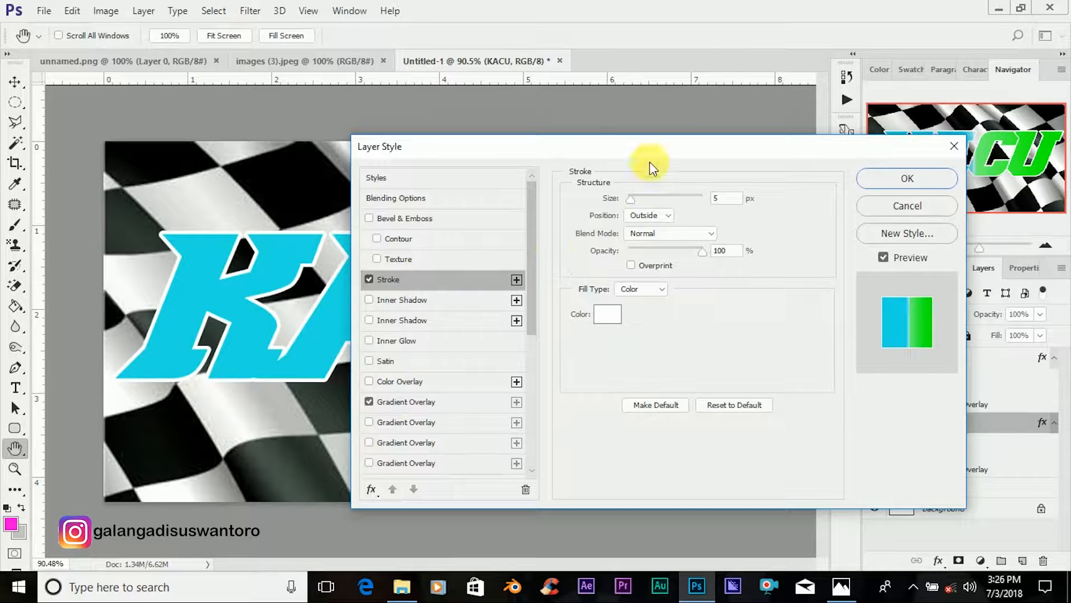
drag(600, 156, 782, 168)
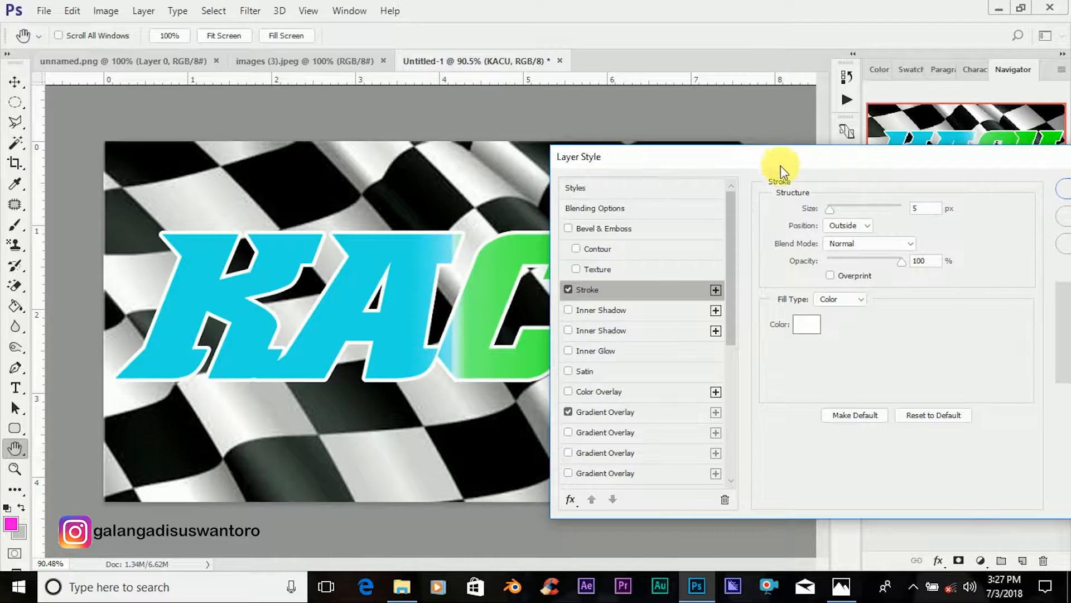
click(808, 324)
click(345, 342)
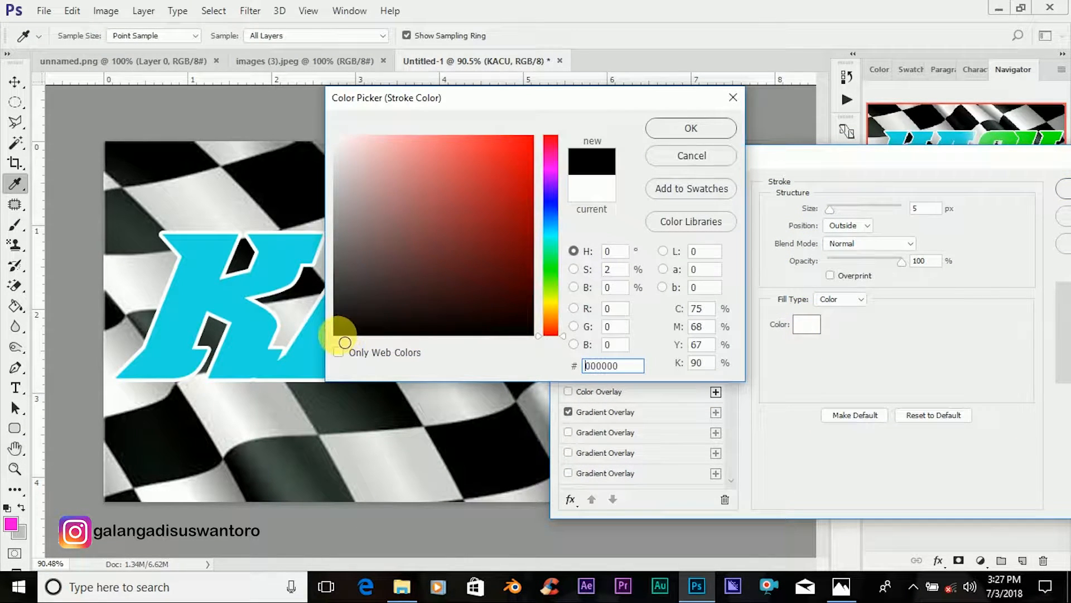
click(689, 132)
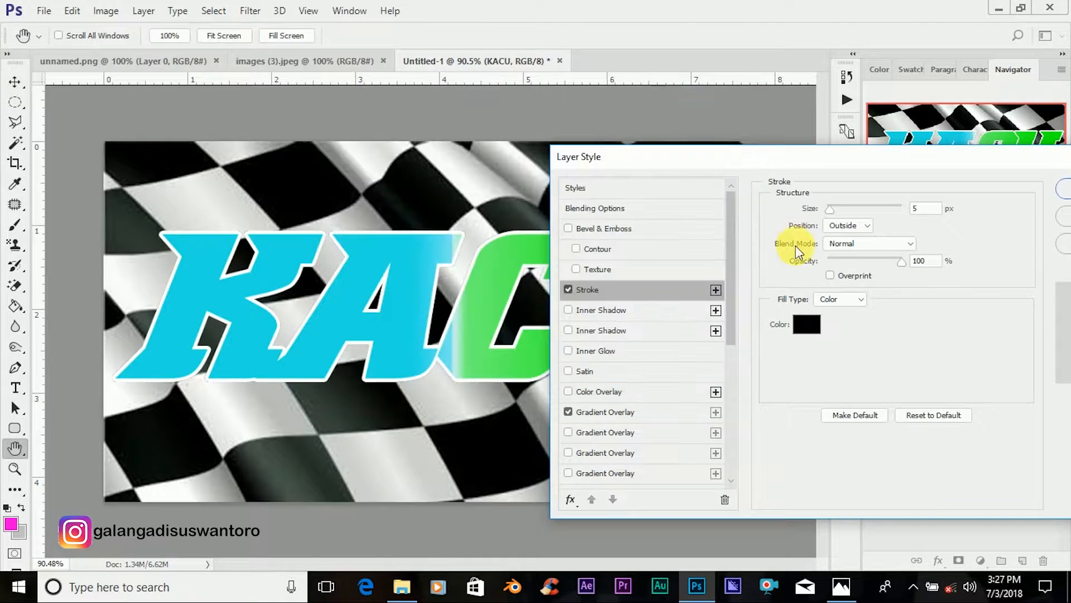
Step: Set the original KACU layer's black stroke size to 16 px and apply the layer style
drag(830, 212, 837, 218)
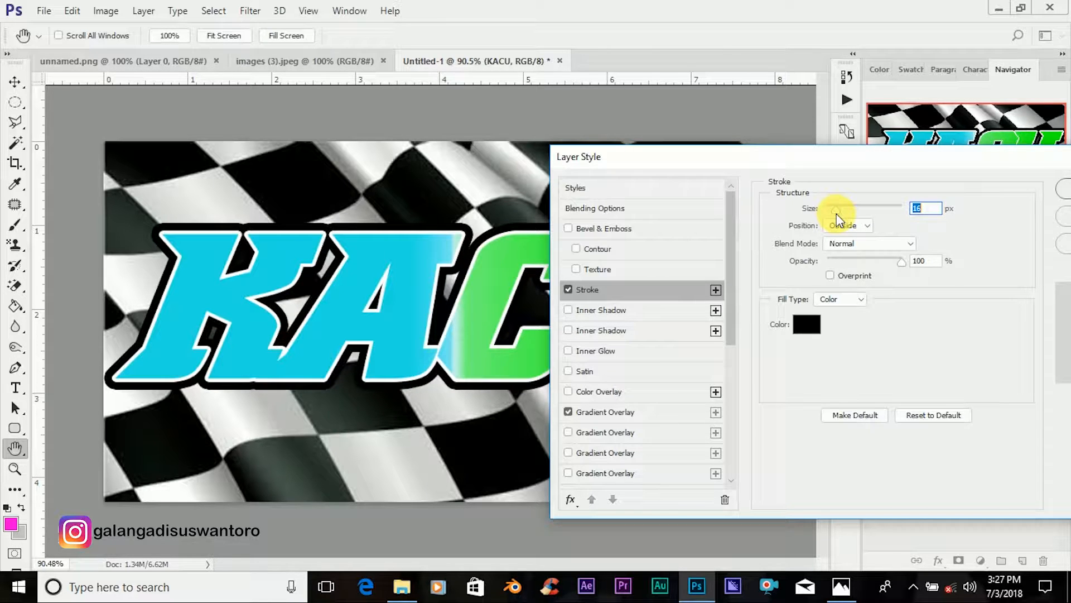
drag(865, 162, 755, 164)
click(956, 188)
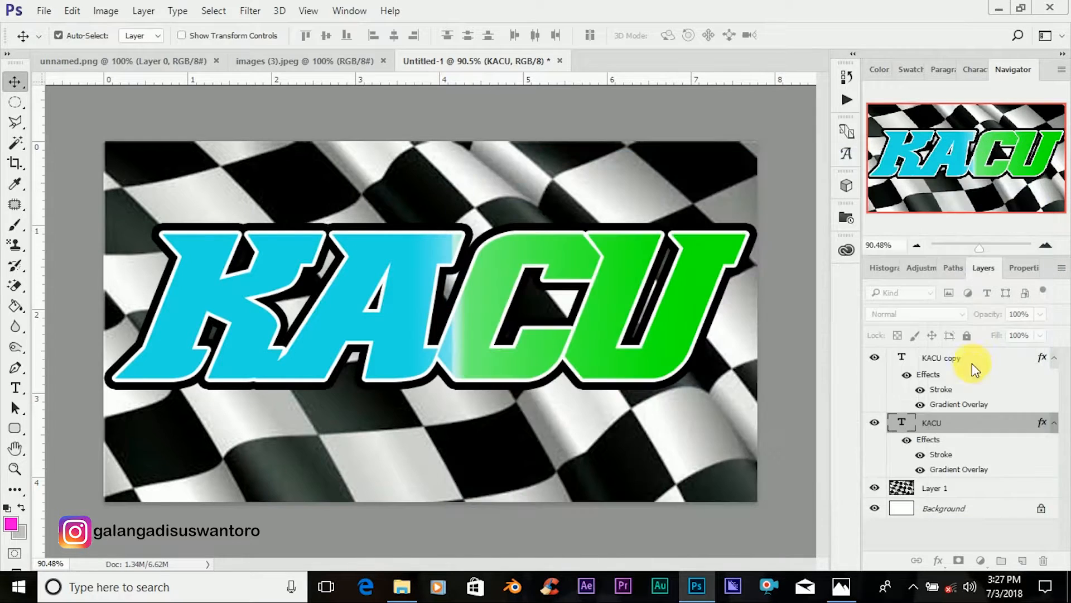
Step: Set the white stroke size of the KACU copy layer to 7 px and apply the layer style
click(979, 362)
right_click(972, 356)
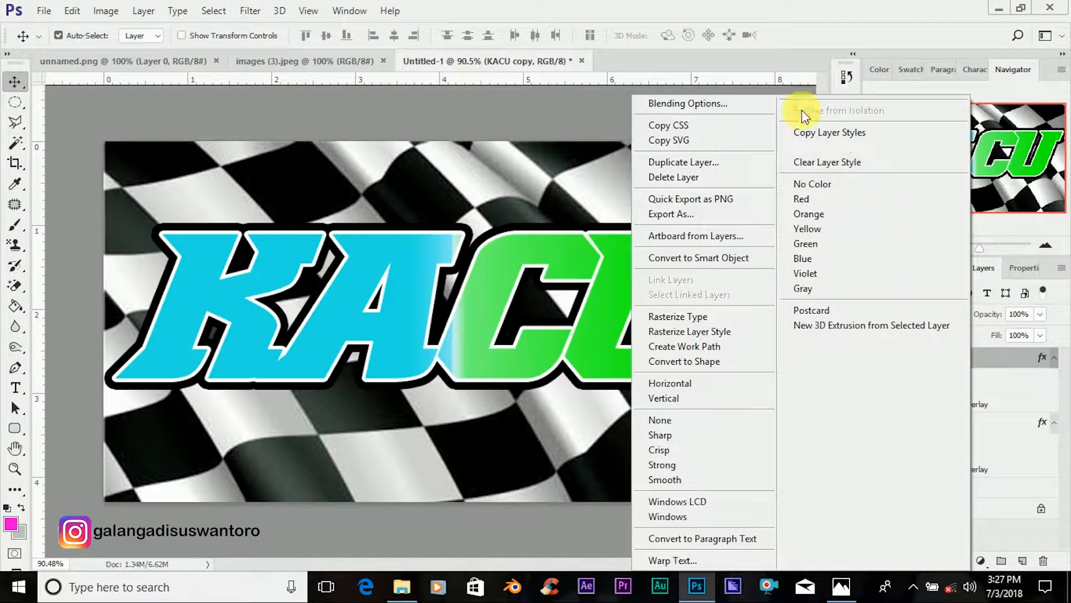
click(732, 105)
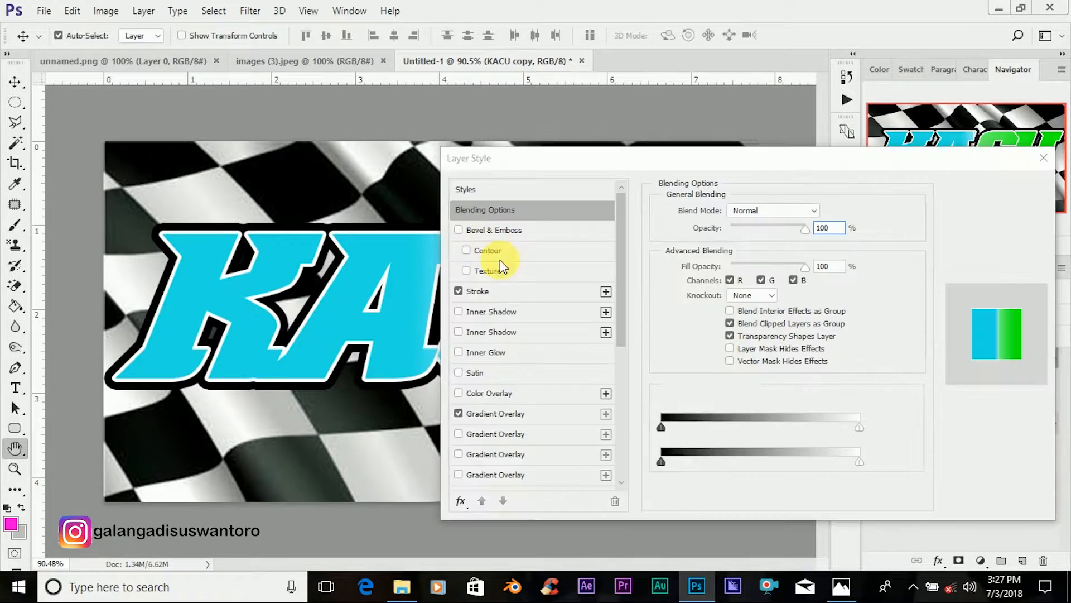
click(501, 291)
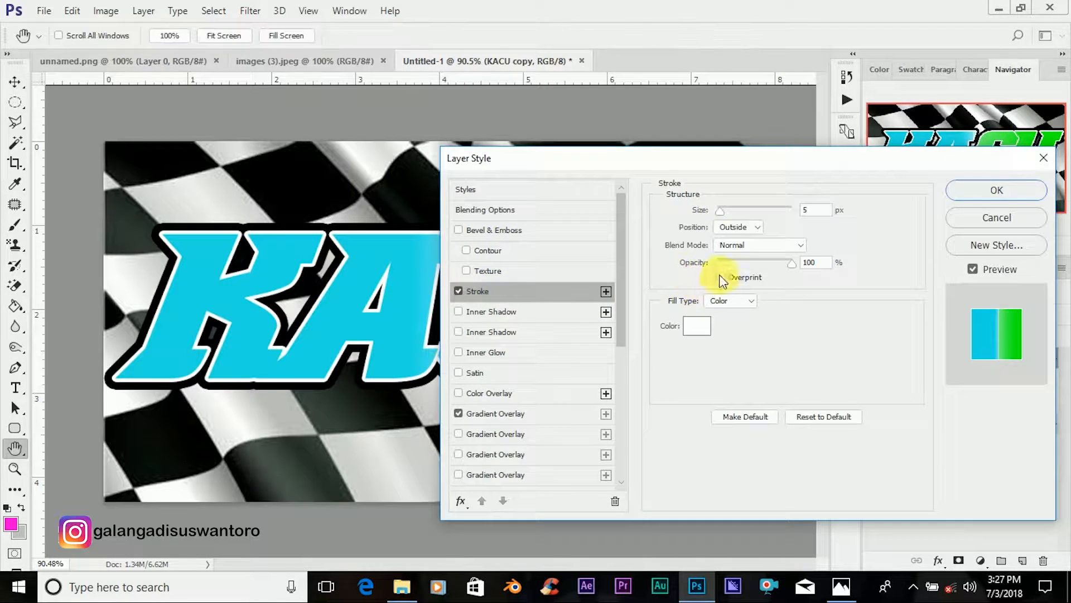
drag(715, 213, 723, 213)
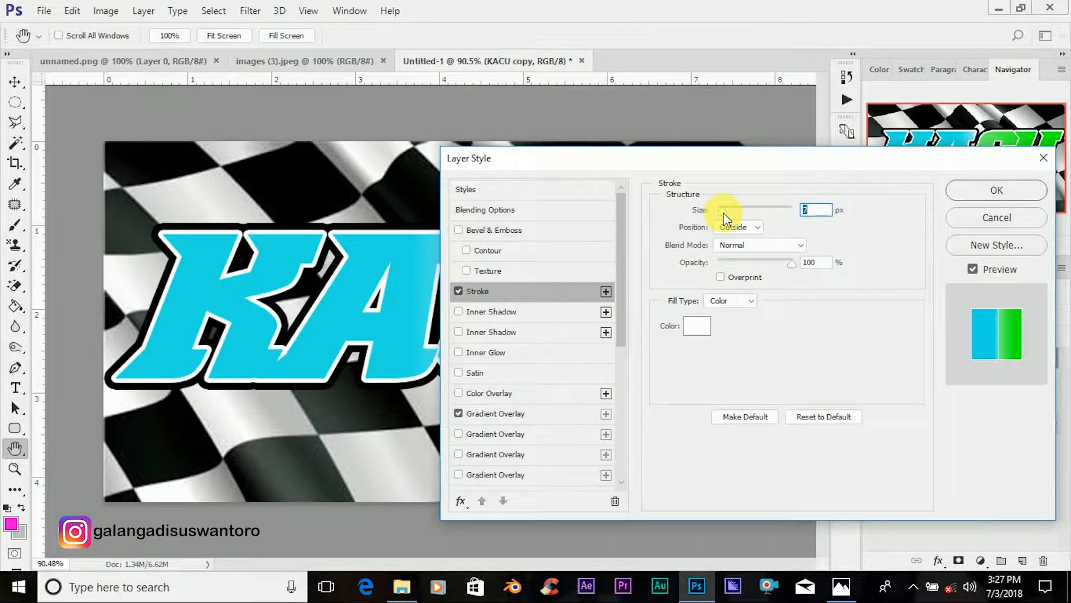
key(Up)
key(Down)
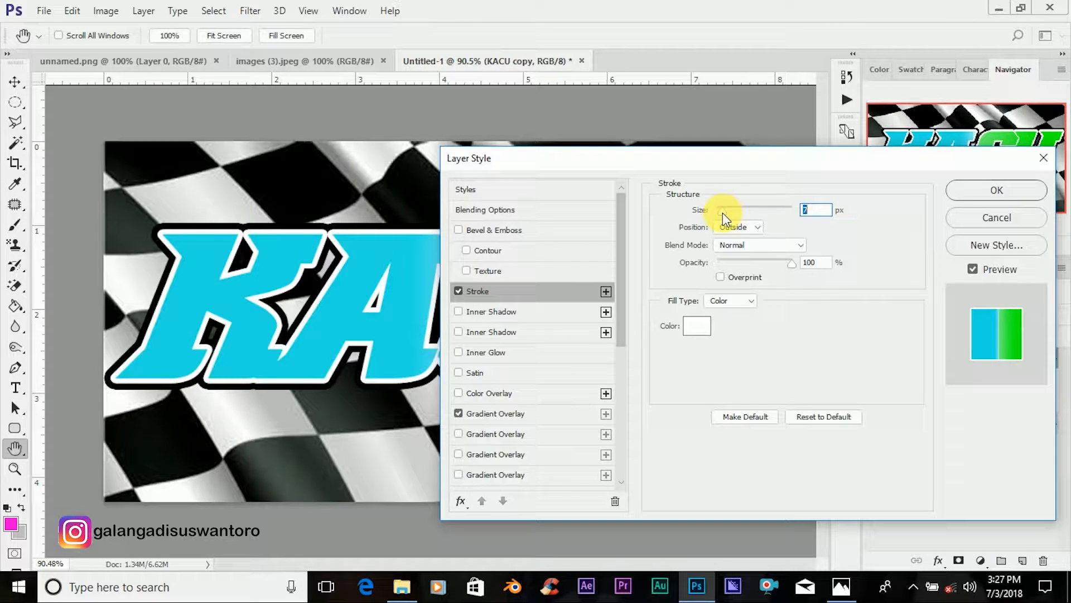
click(997, 191)
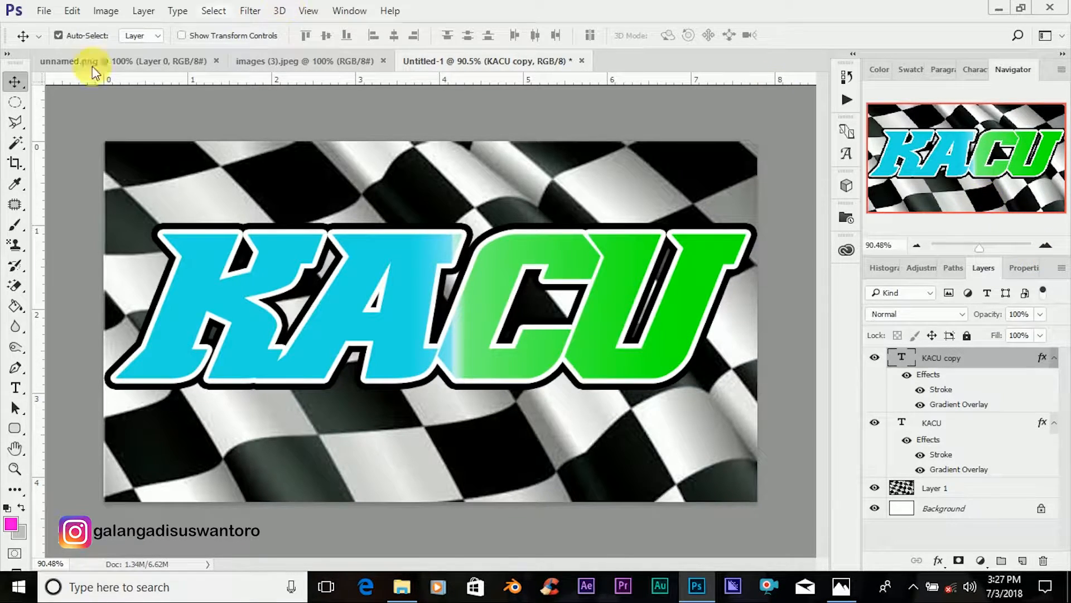
click(13, 390)
click(217, 423)
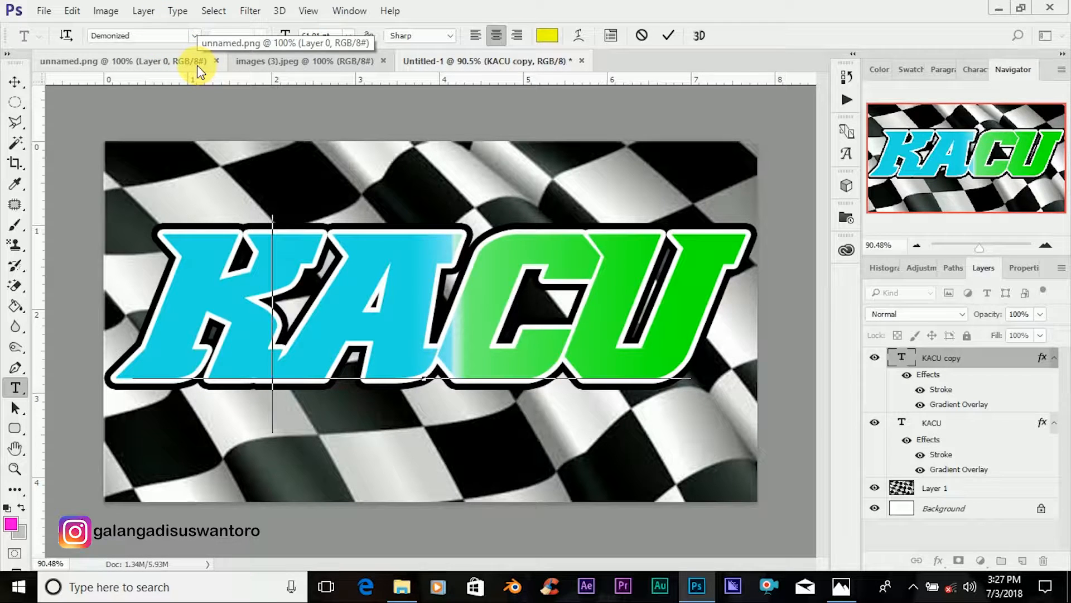
text(G)
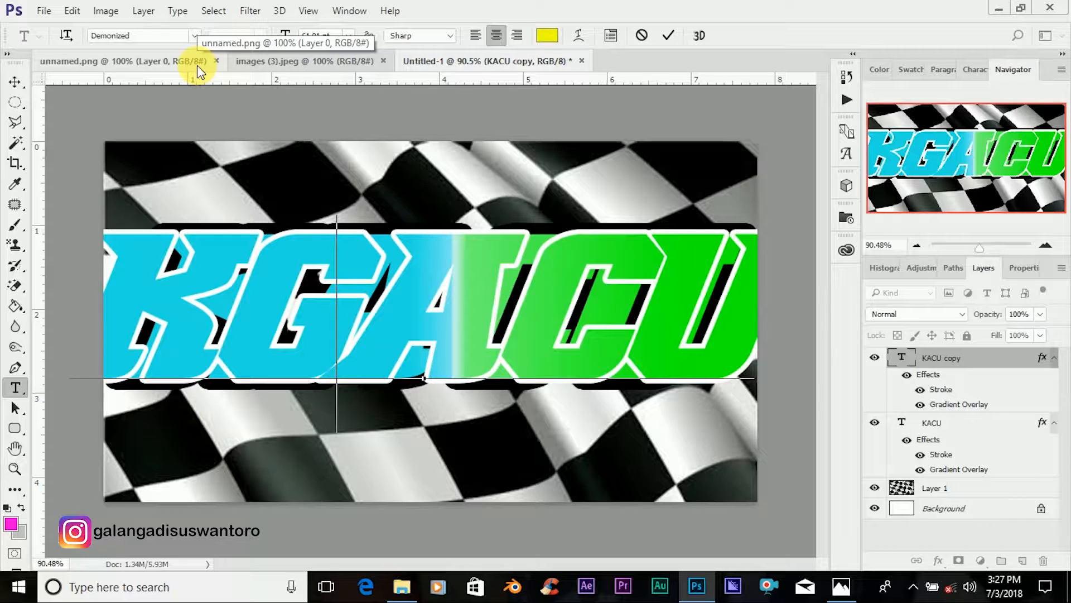
key(ctrl+z)
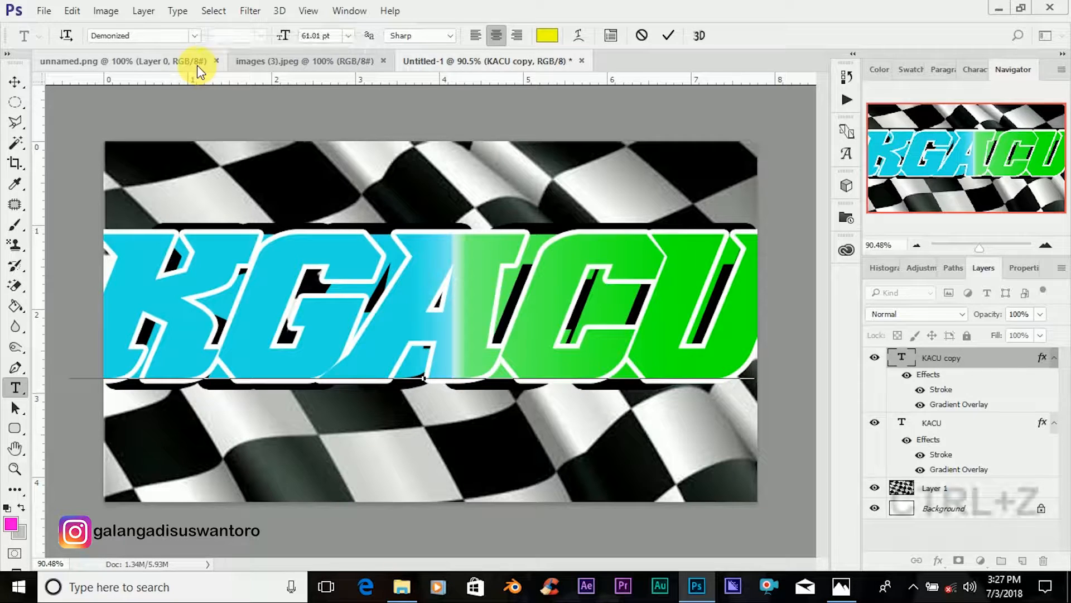
key(ctrl+z)
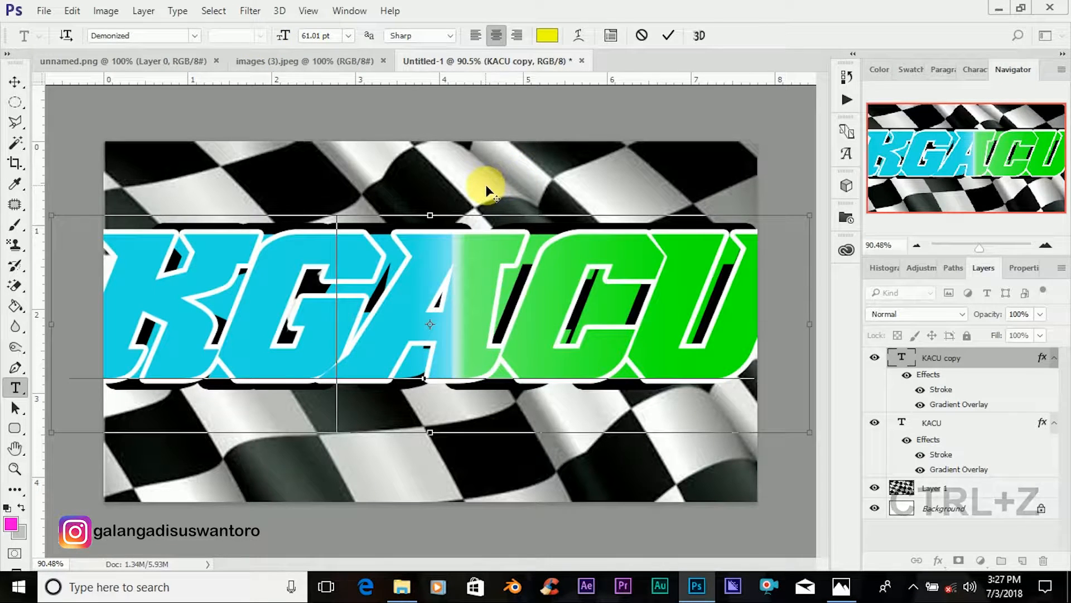
click(668, 41)
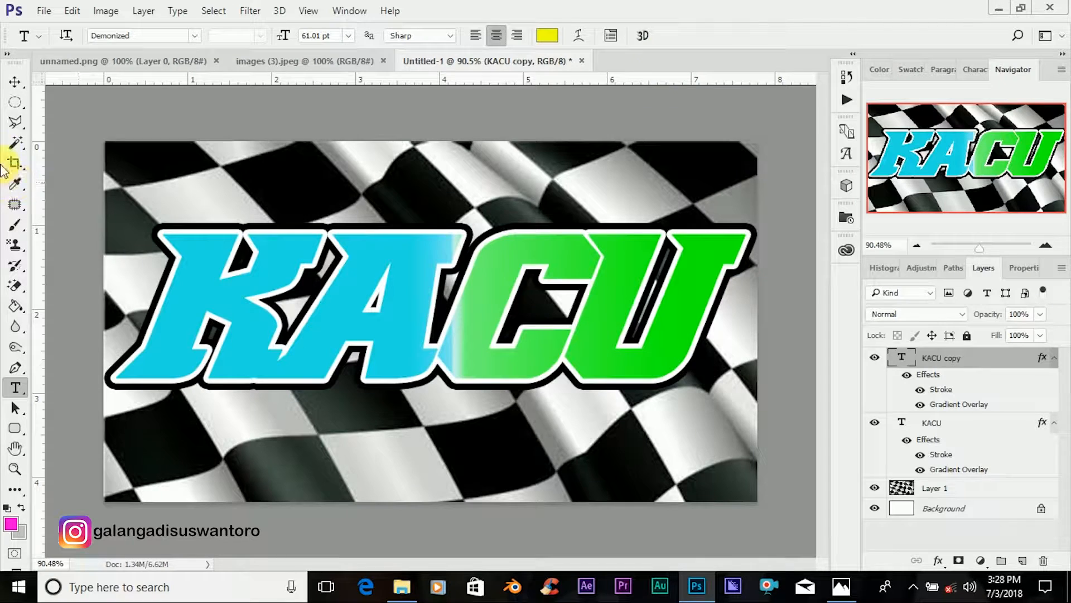
click(15, 83)
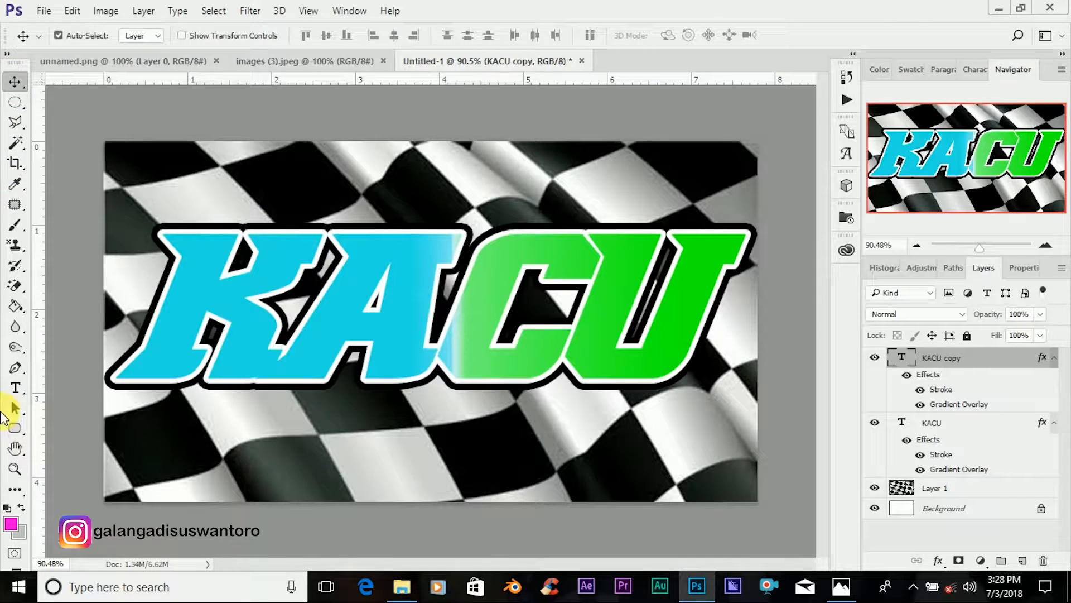
Step: Add a new text layer reading "Ginuk-ginuk" over the lower part of the canvas, below the KACU title
click(15, 387)
click(357, 448)
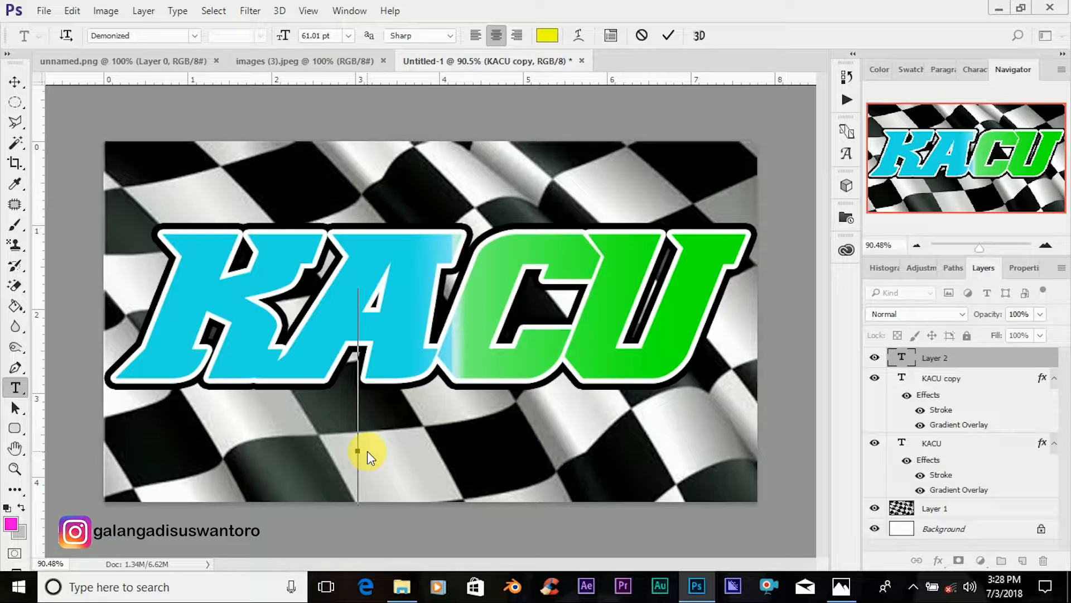
text(G)
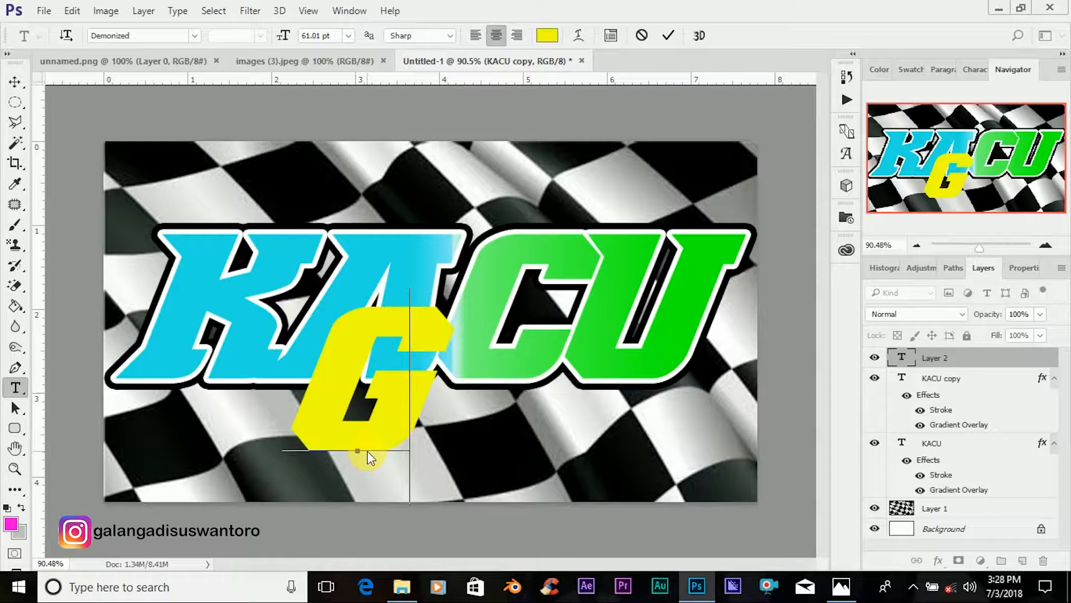
text(muk)
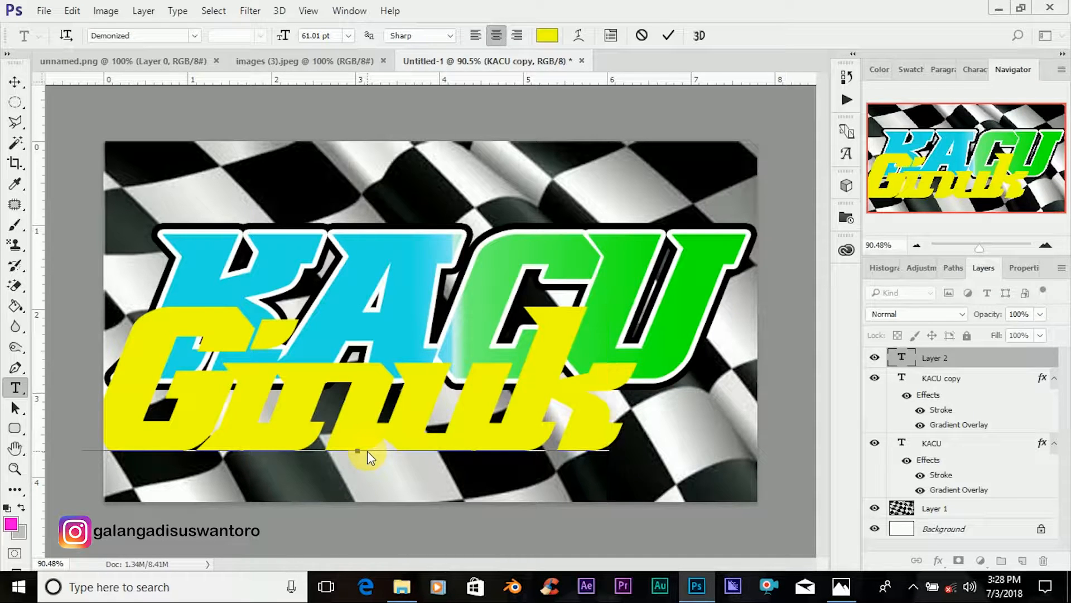
text(-g)
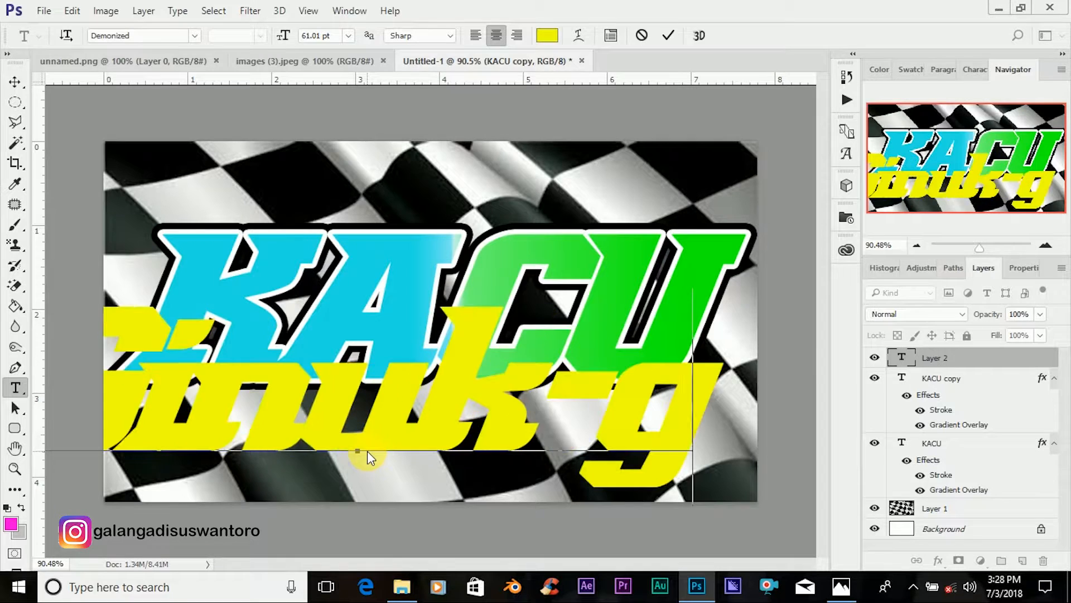
text(inuk)
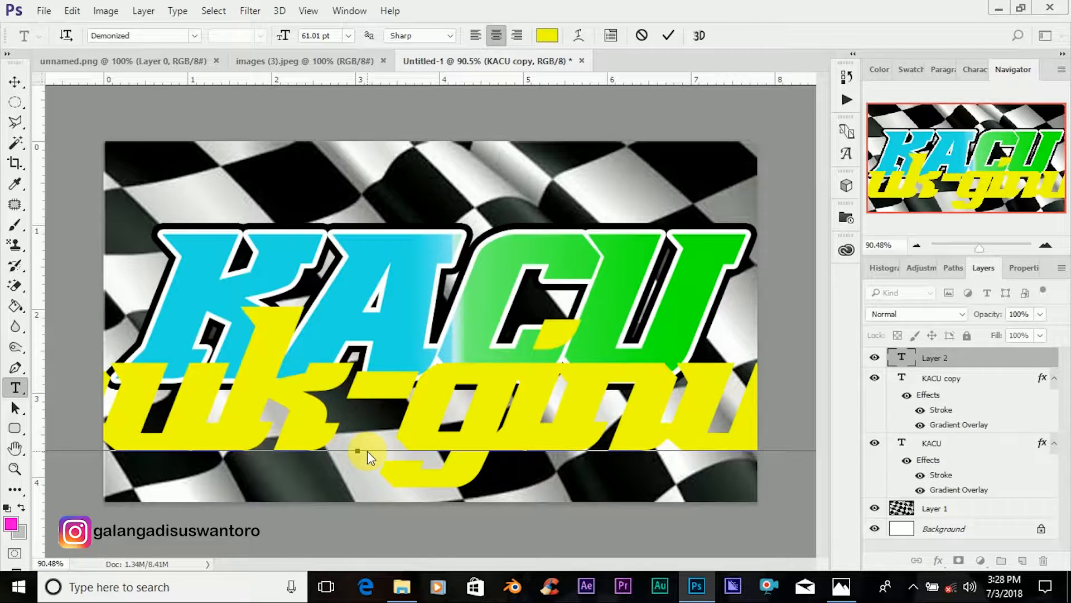
click(904, 359)
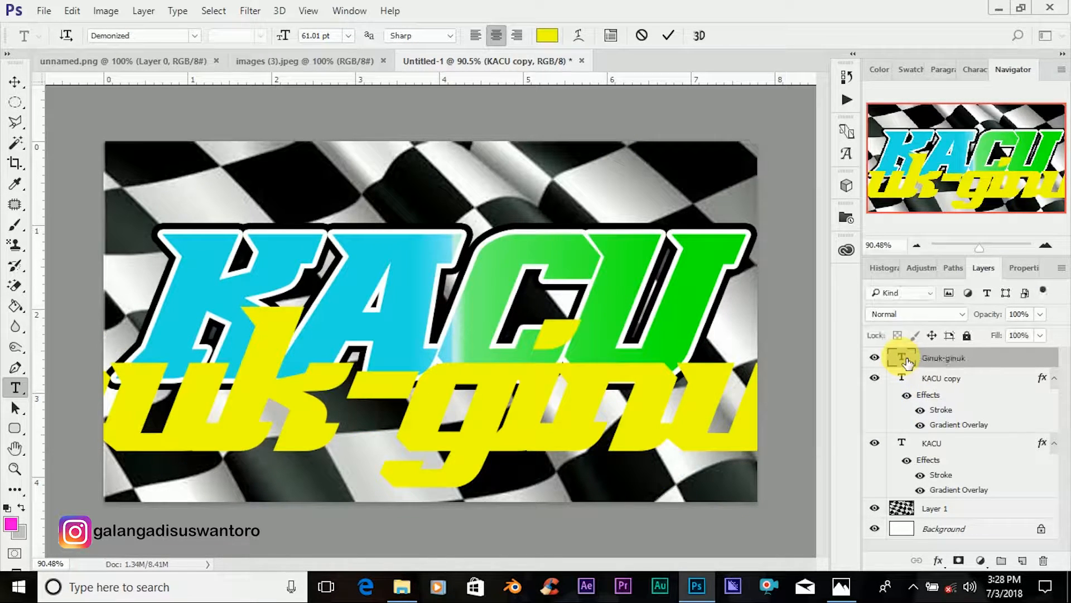
Step: Change the font of the whole Ginuk-ginuk text to Minion Pro Bold Cond
double_click(903, 360)
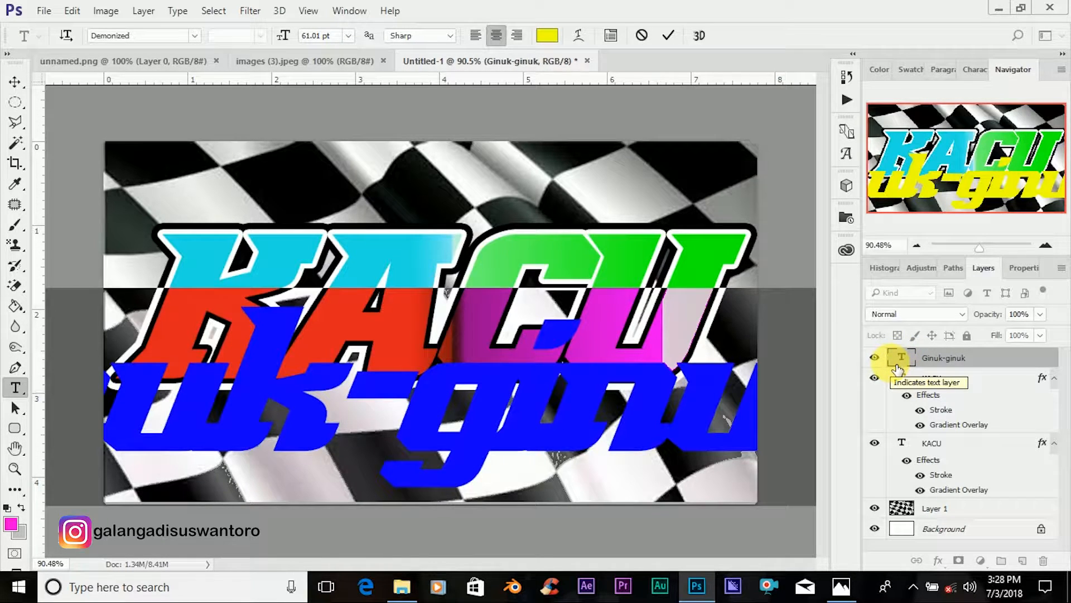
click(146, 36)
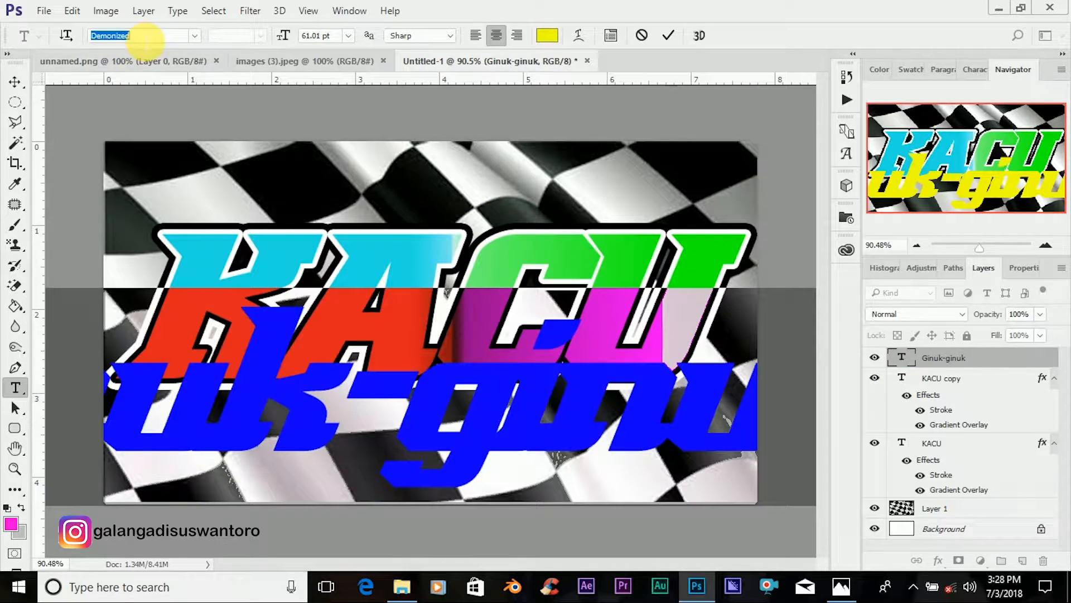
text(mini)
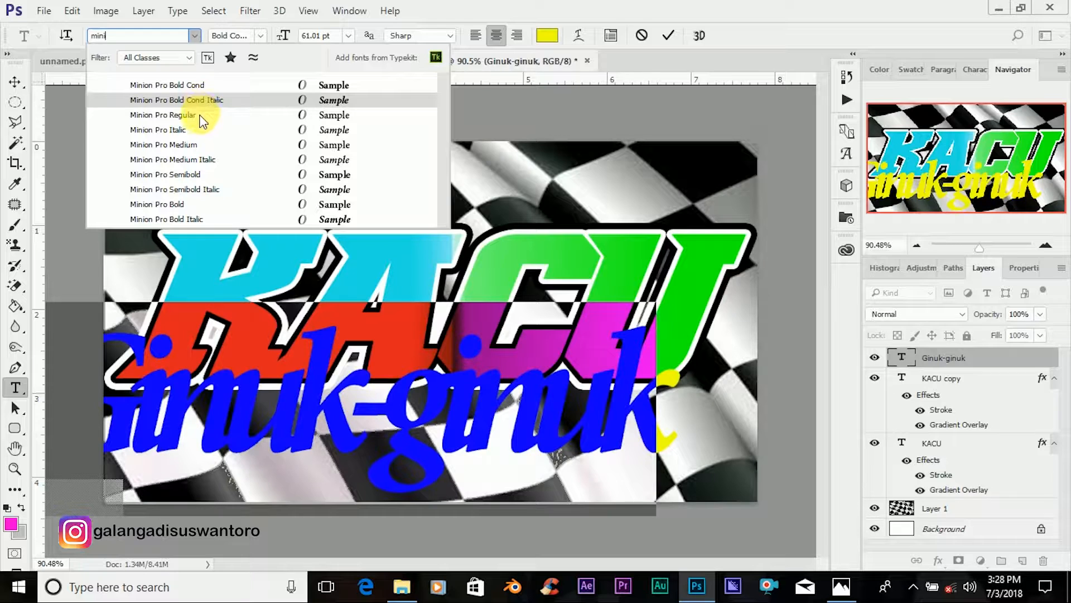
click(203, 79)
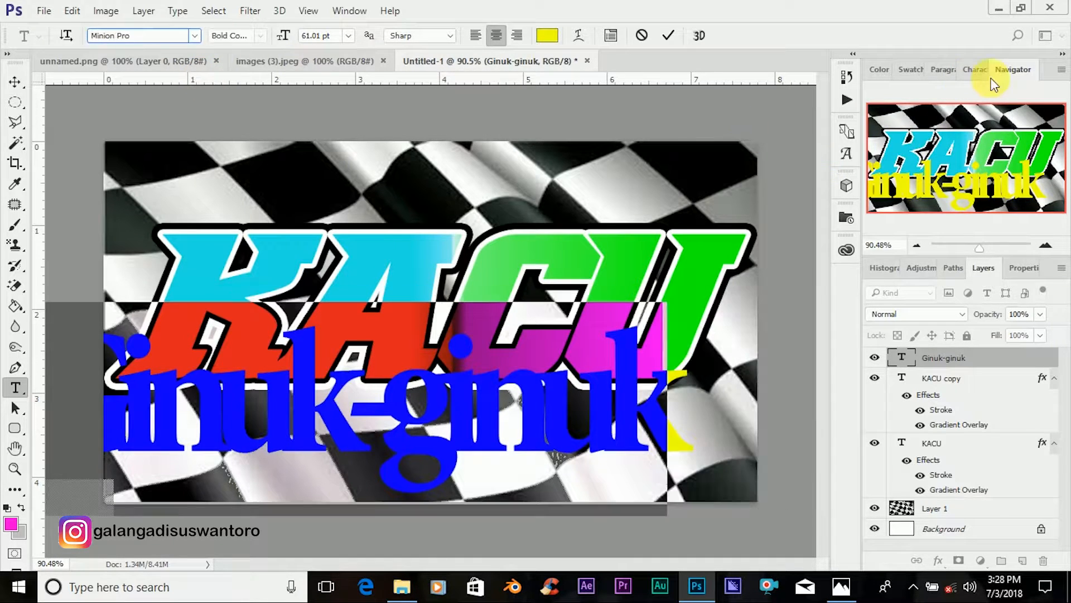
Step: Set the Ginuk-ginuk text's tracking to -70 and its font size to 11.01 pt
click(979, 69)
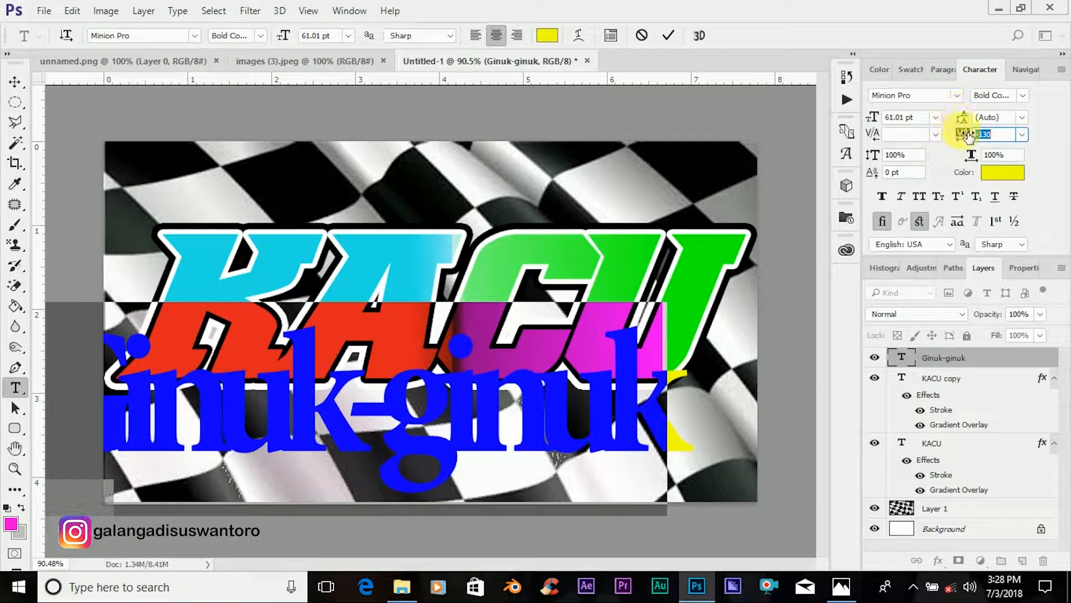
drag(974, 136, 971, 136)
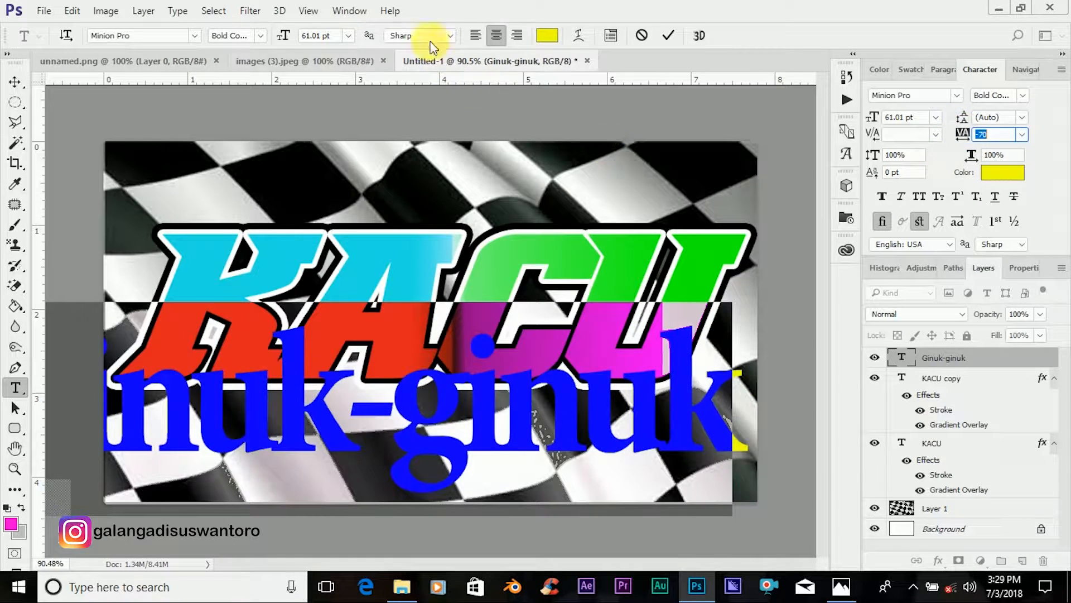
drag(284, 38, 246, 51)
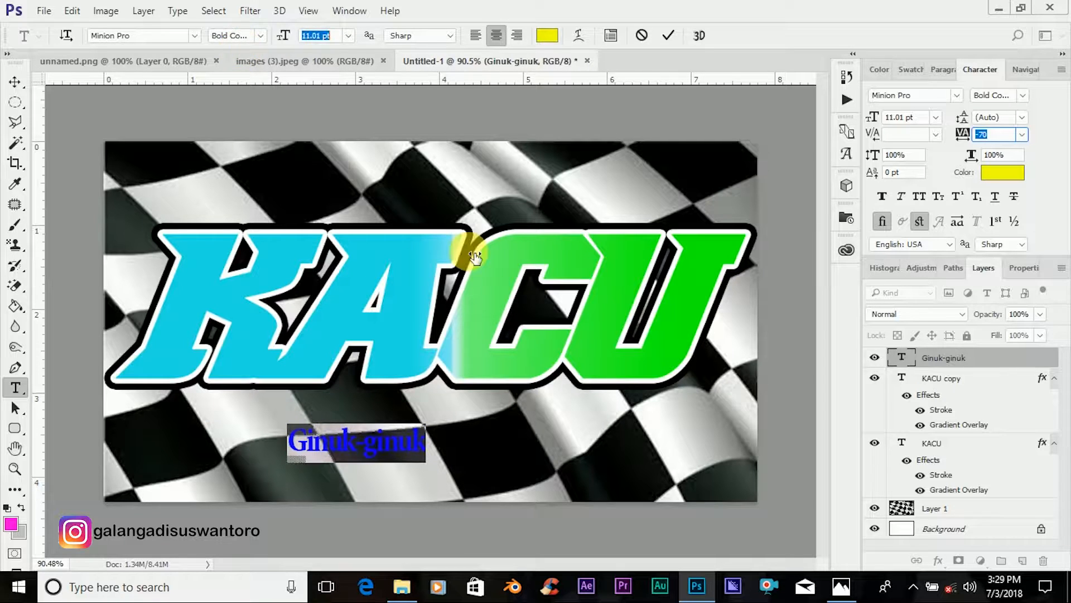
Step: Extend the small text line to read "Ginuk-ginuk nggak mau pulang maunya digoyang"
click(413, 442)
click(425, 444)
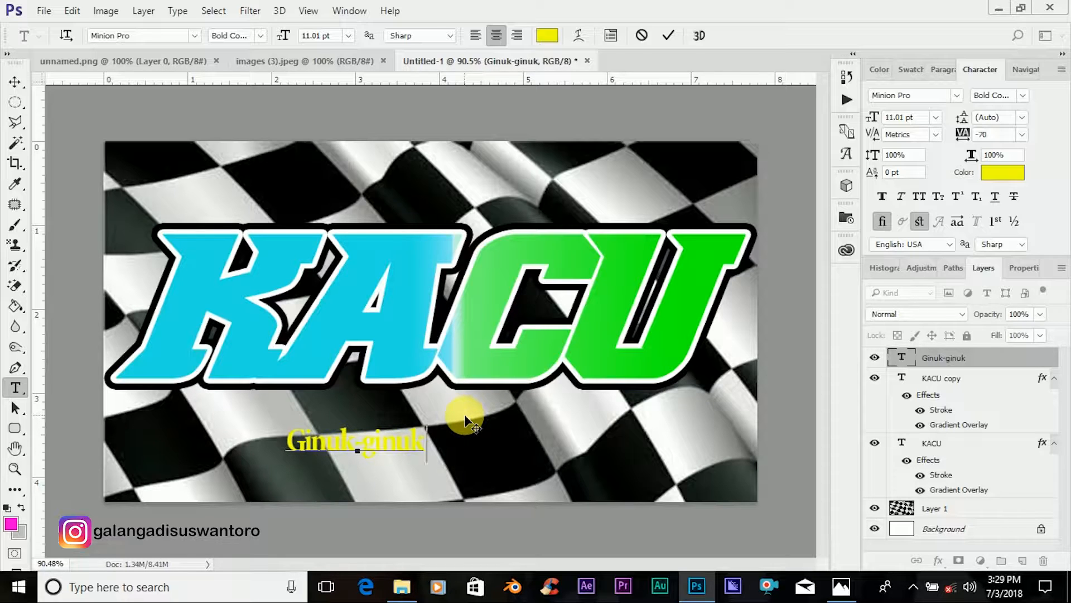
text(nggak)
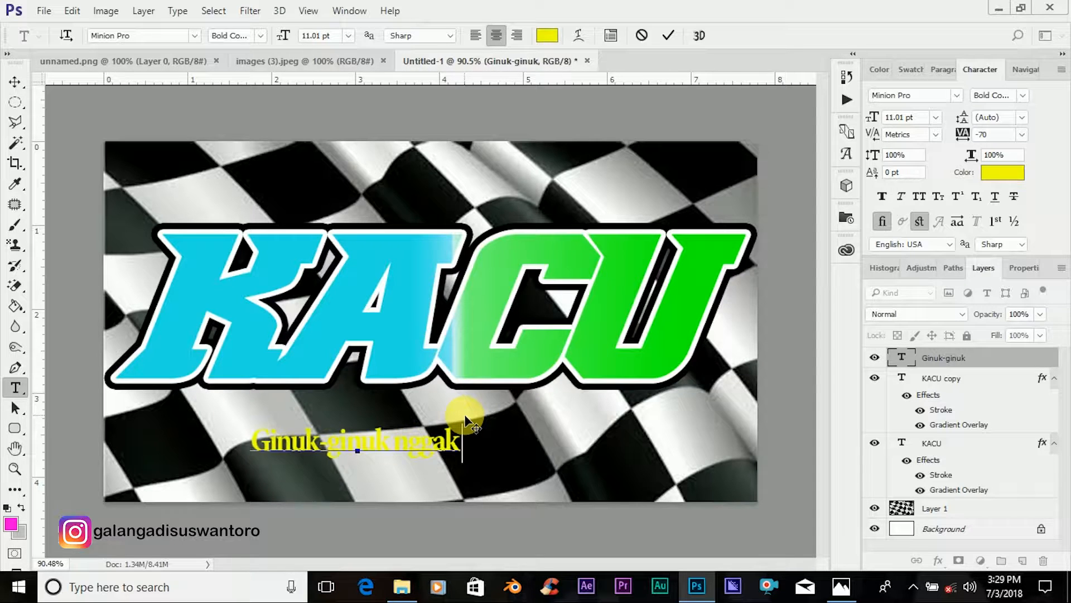
text( mau)
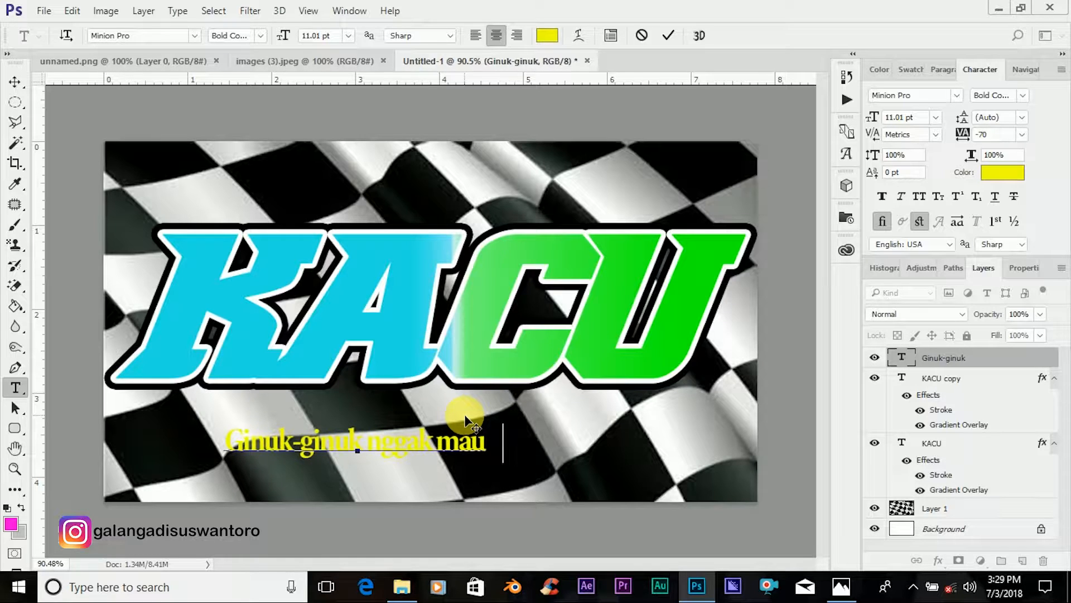
text(    pulang)
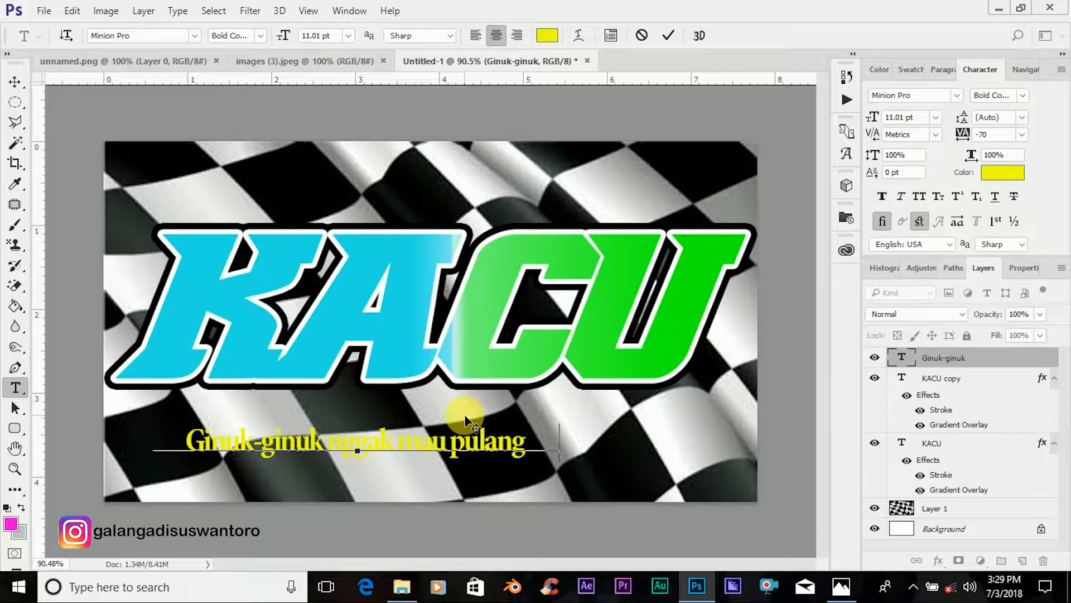
text(    maunya)
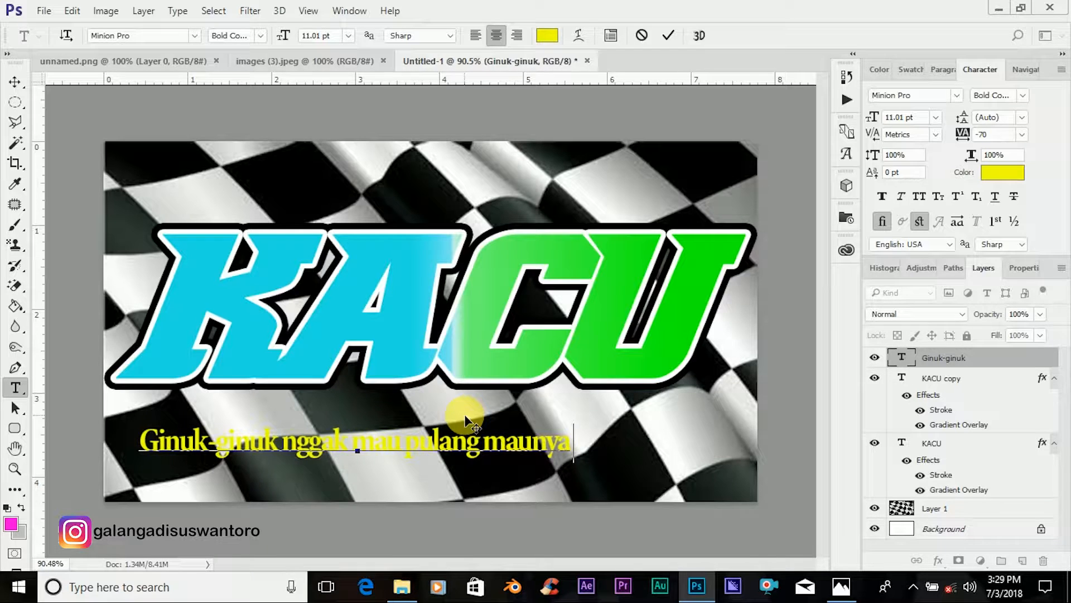
text( d)
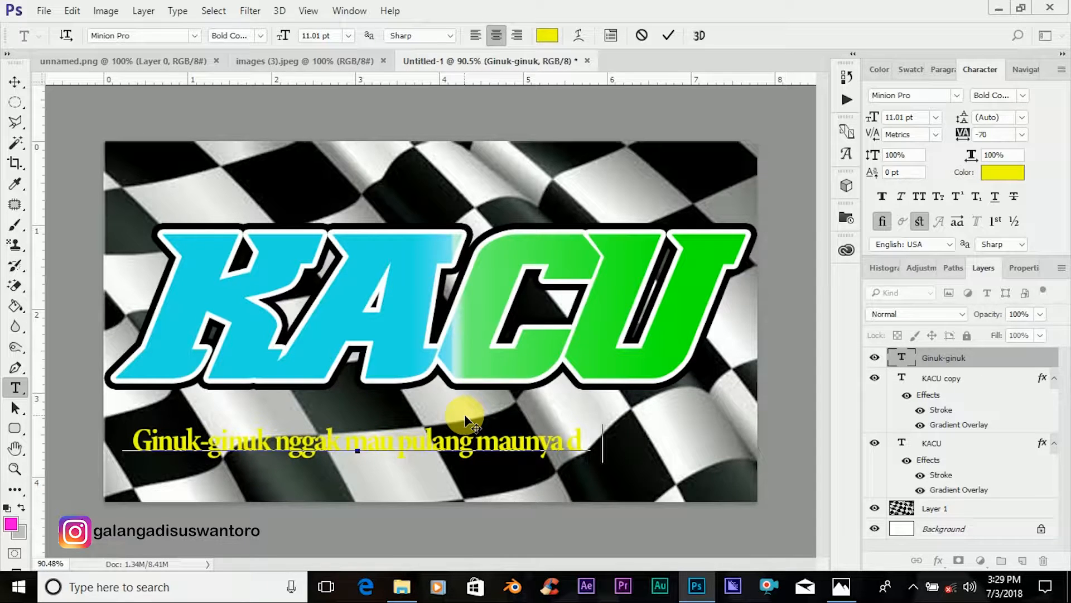
text(igoyang)
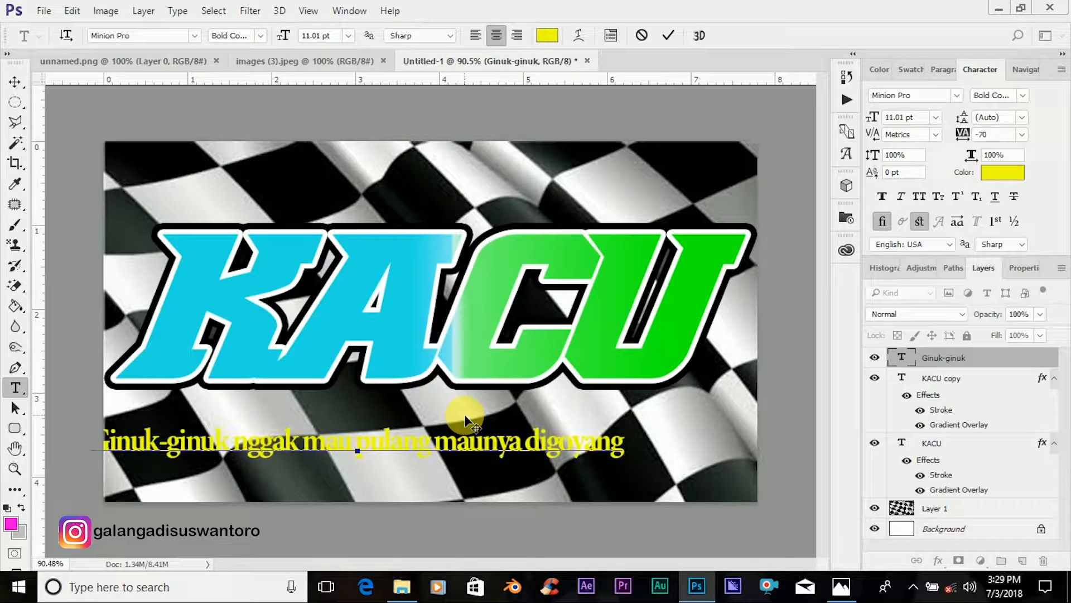
Step: Recolor only the word "Ginuk-ginuk" in the tagline to red (#ff0101)
click(905, 359)
double_click(904, 360)
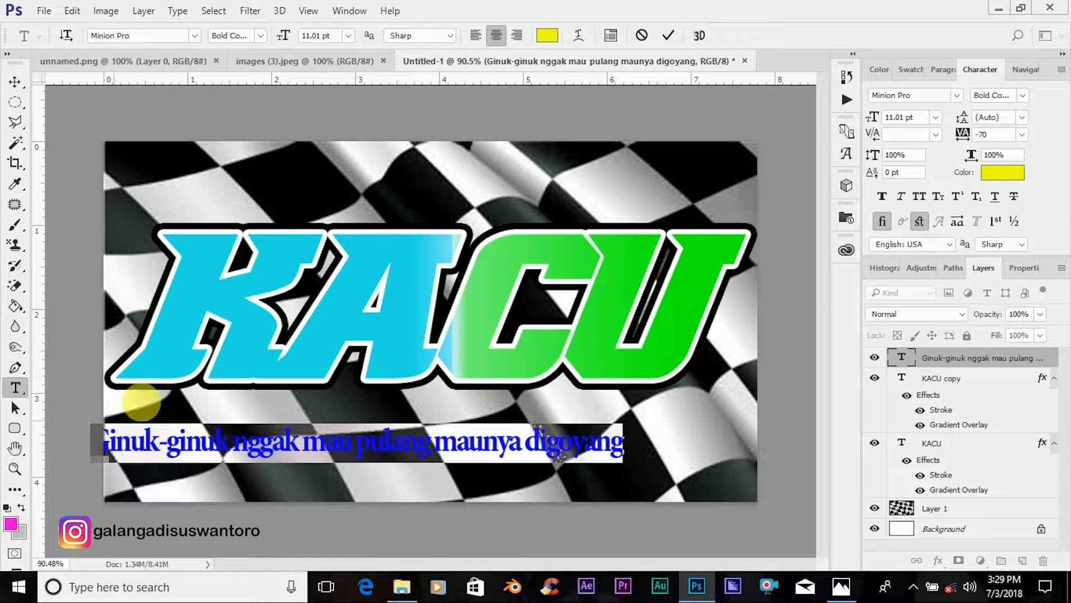
drag(235, 451, 51, 436)
click(546, 35)
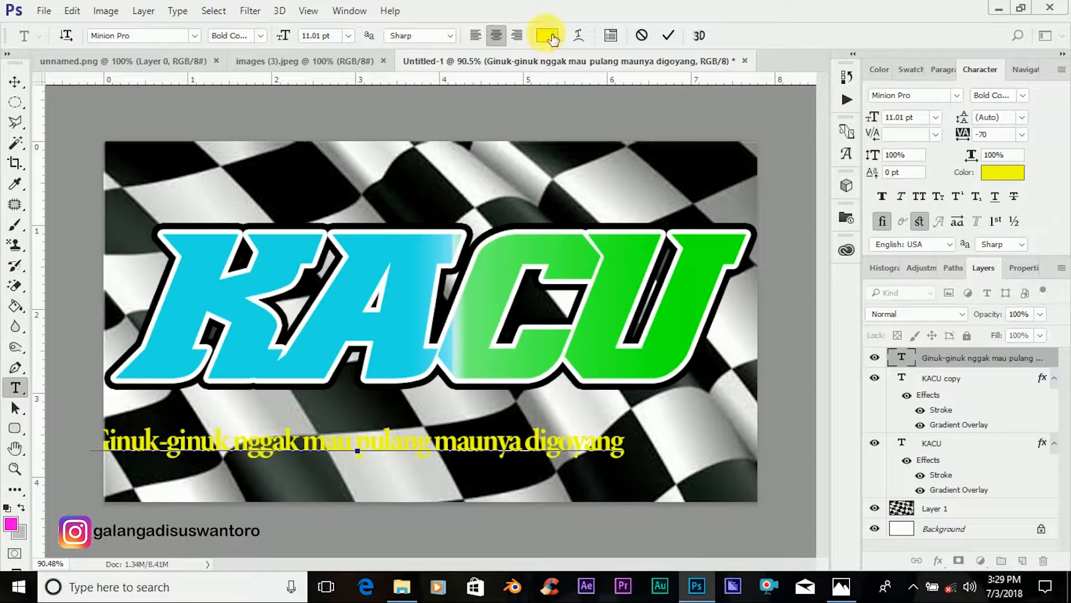
drag(557, 155, 556, 120)
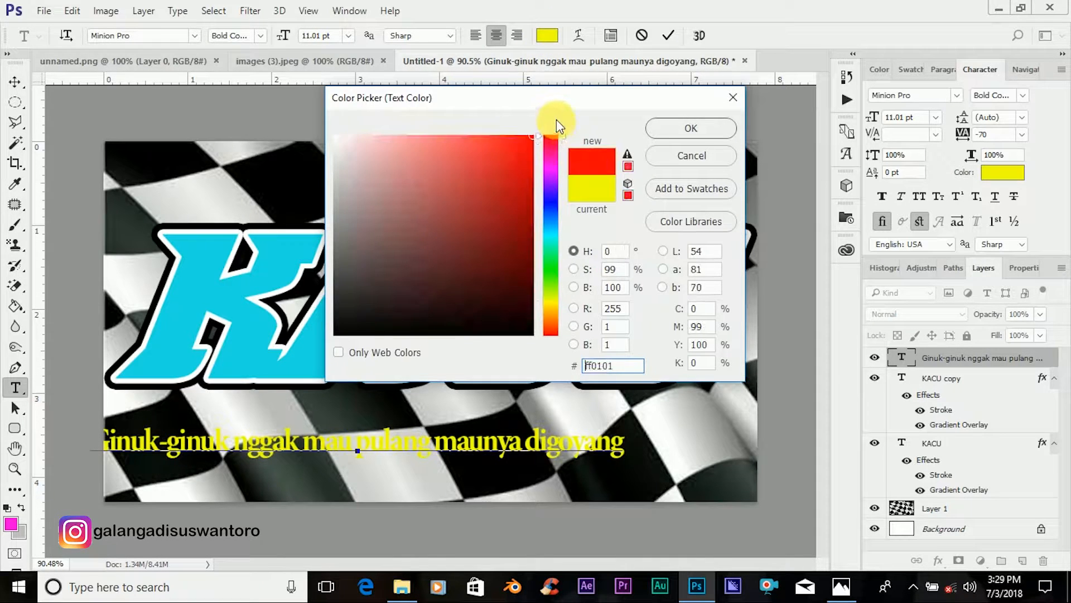
click(681, 134)
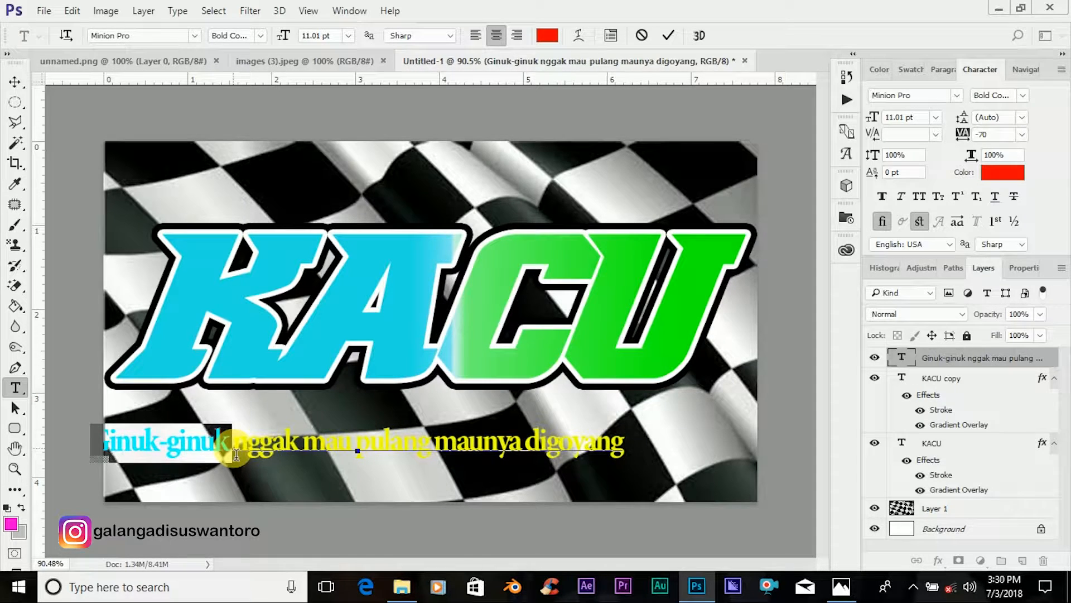
Step: Change the color of the tagline word "nggak" to pure blue, with a hue of 243°
drag(235, 453, 298, 453)
click(547, 35)
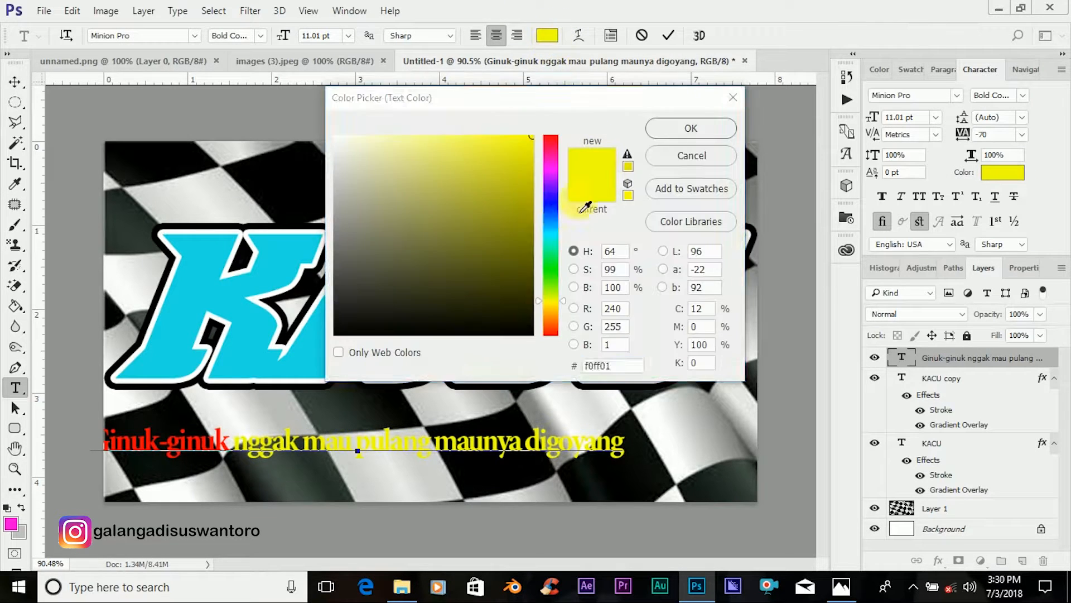
click(551, 200)
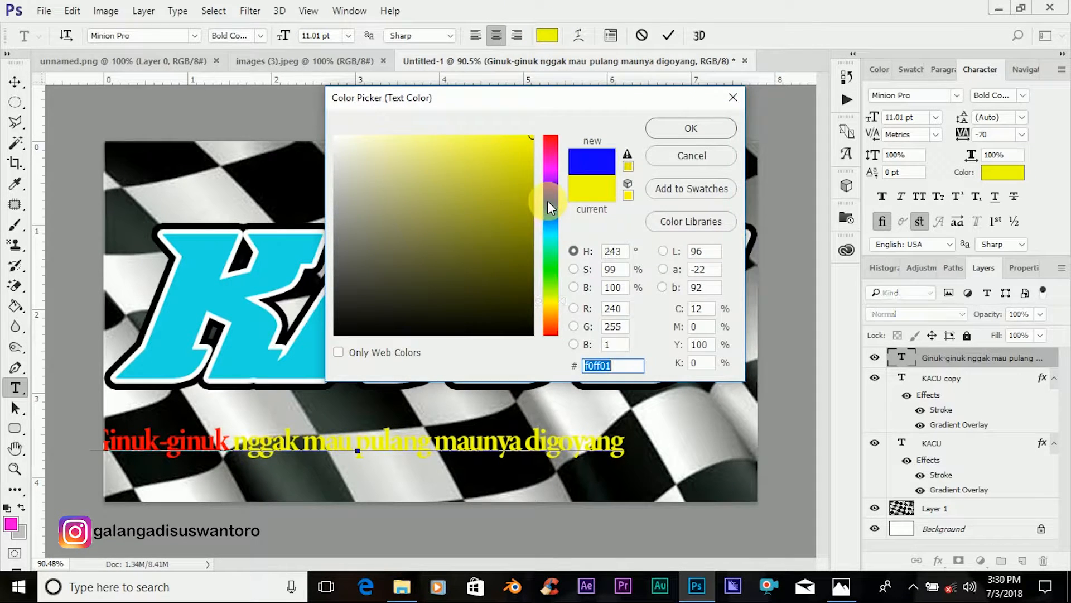
click(697, 128)
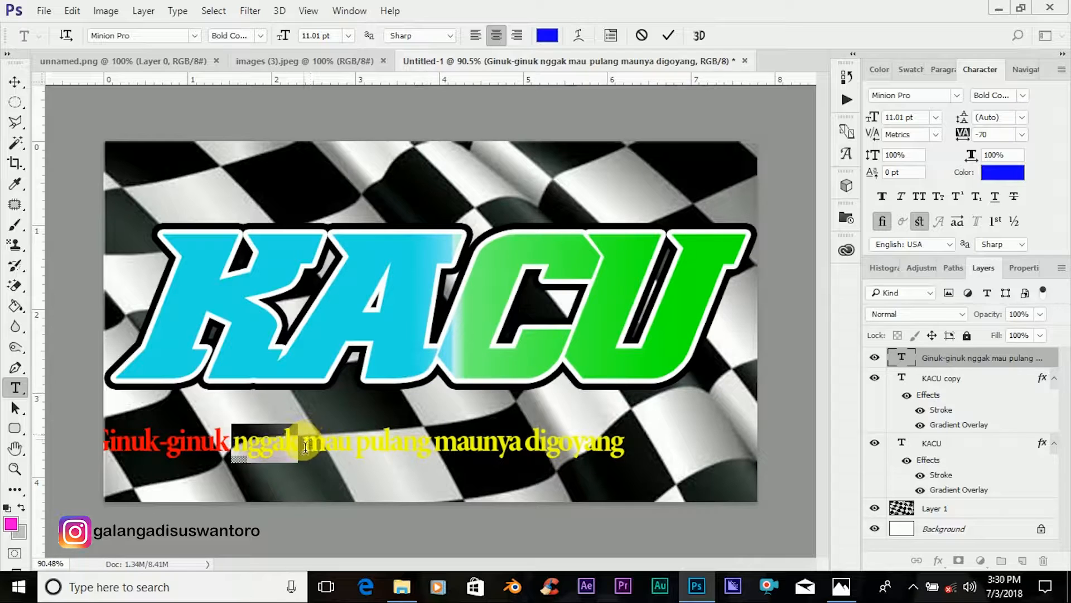
Step: Change the color of the tagline word "mau" to green (#01ff19)
double_click(323, 453)
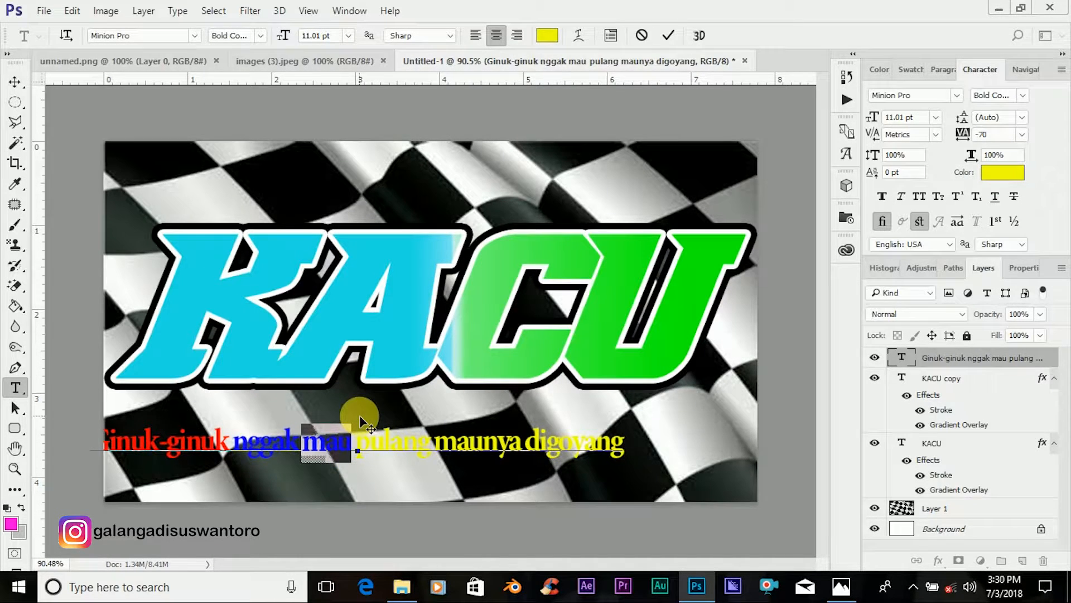
click(547, 35)
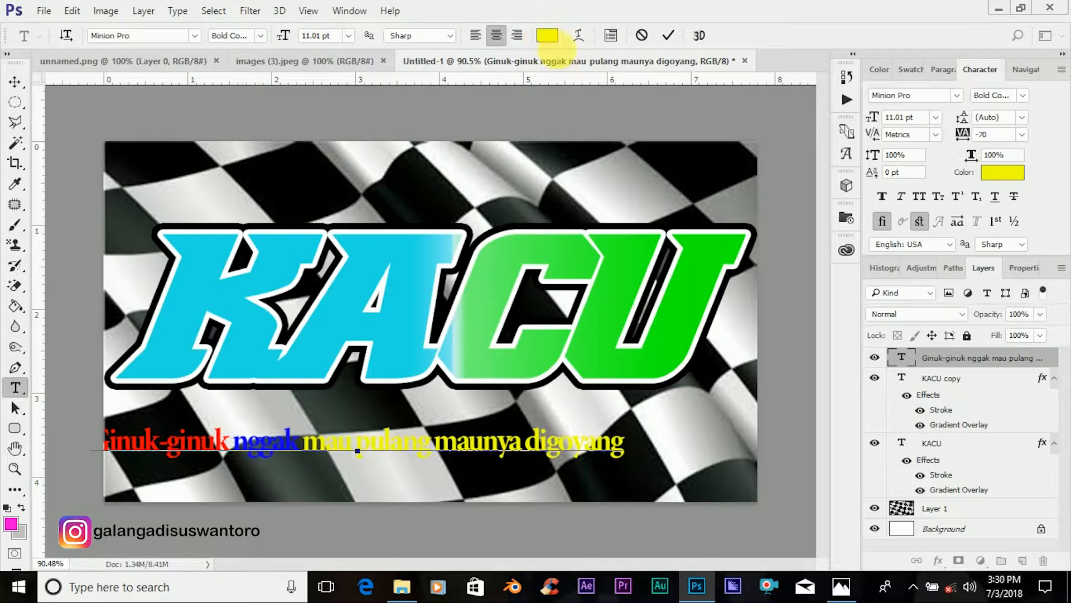
click(550, 267)
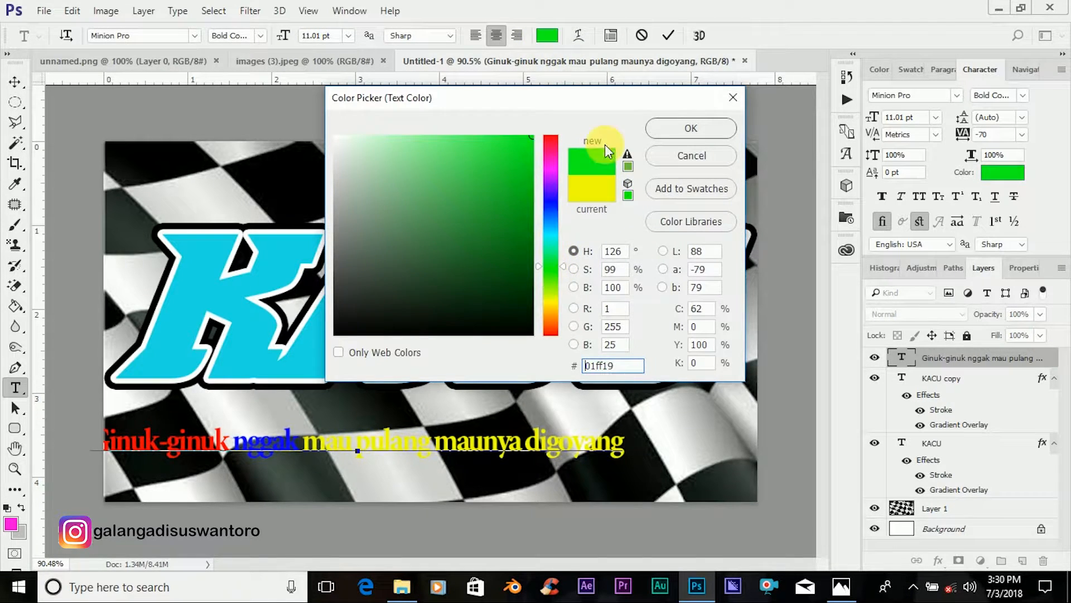
click(668, 126)
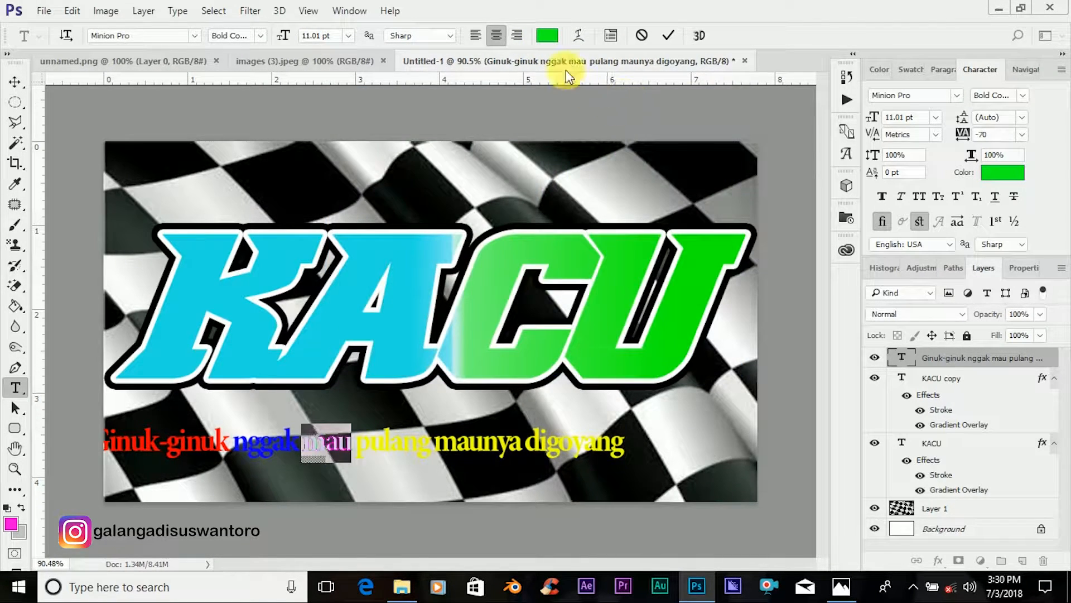
Step: Leave "pulang" yellow and change the color of the tagline word "maunya" to orange
drag(357, 454, 433, 456)
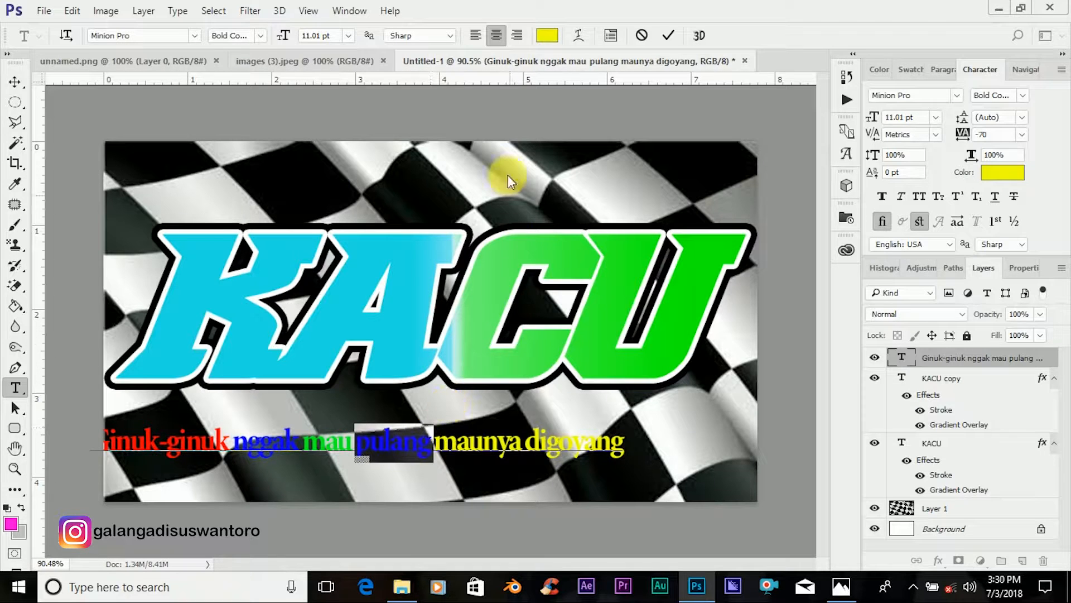
drag(429, 454, 522, 456)
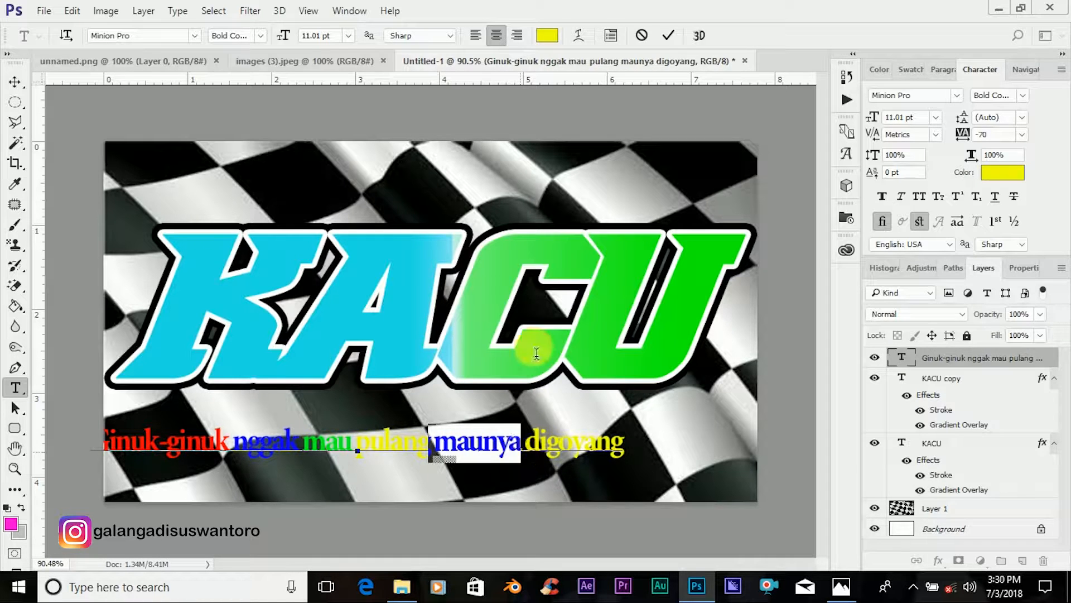
click(546, 35)
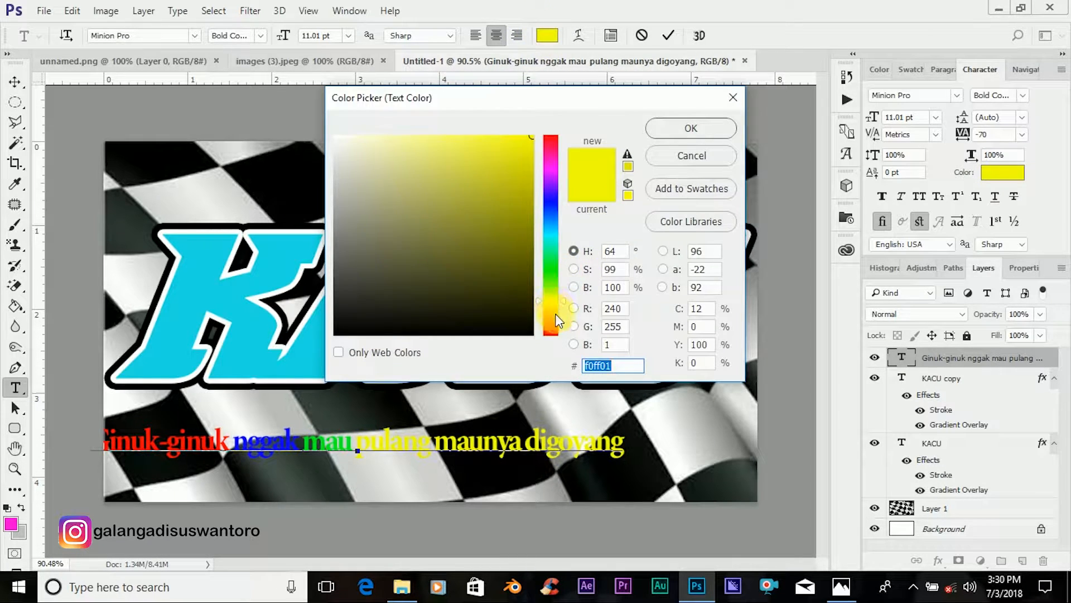
click(556, 316)
click(688, 124)
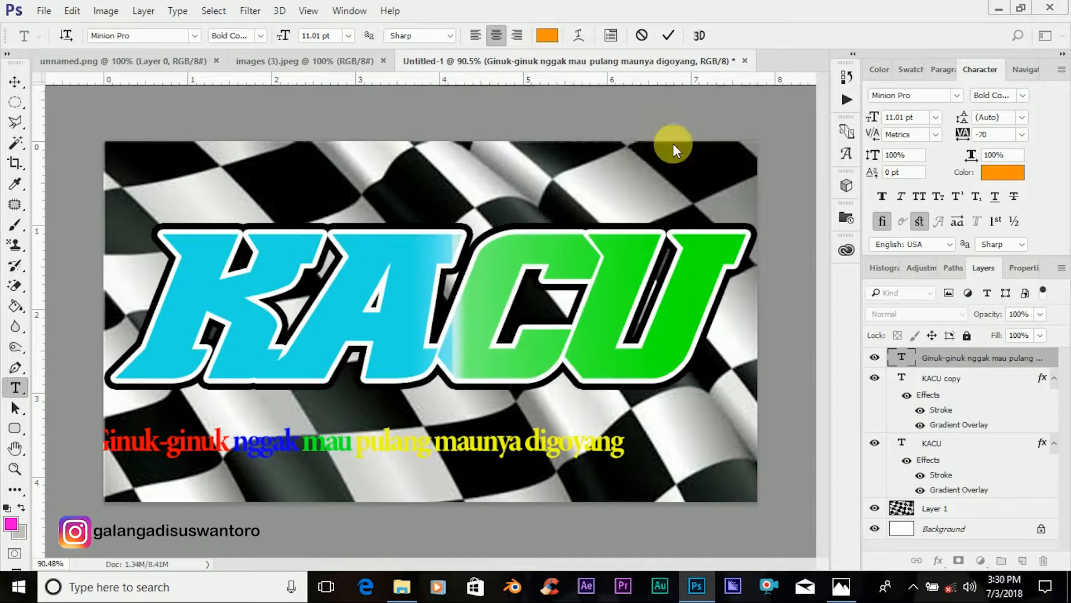
Step: Change the color of the last tagline word, "digoyang", to purple (#cc01ff)
drag(524, 457, 630, 467)
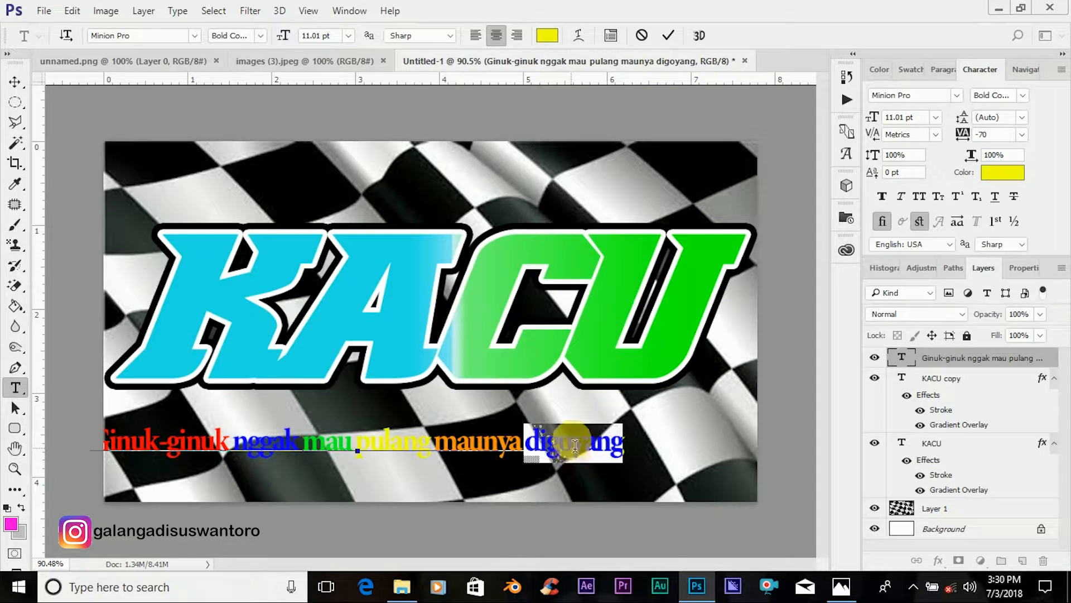
click(547, 35)
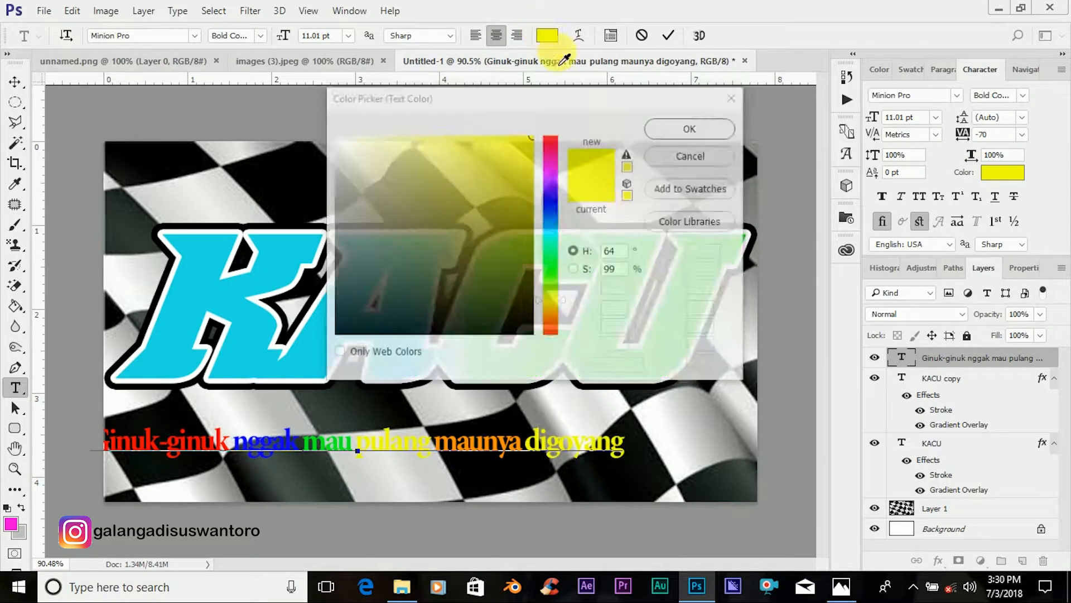
click(551, 175)
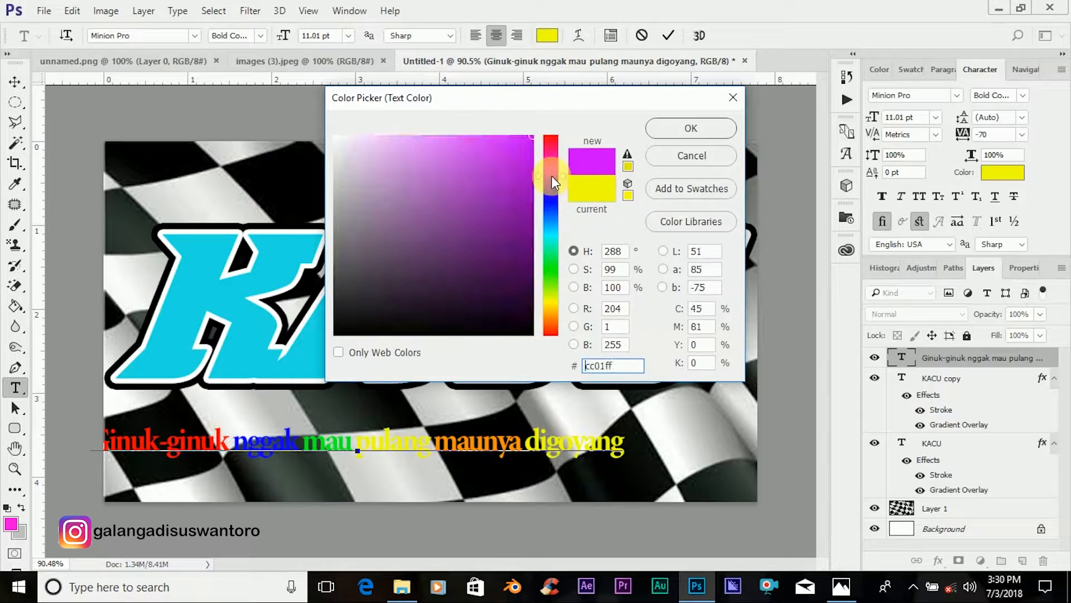
click(683, 132)
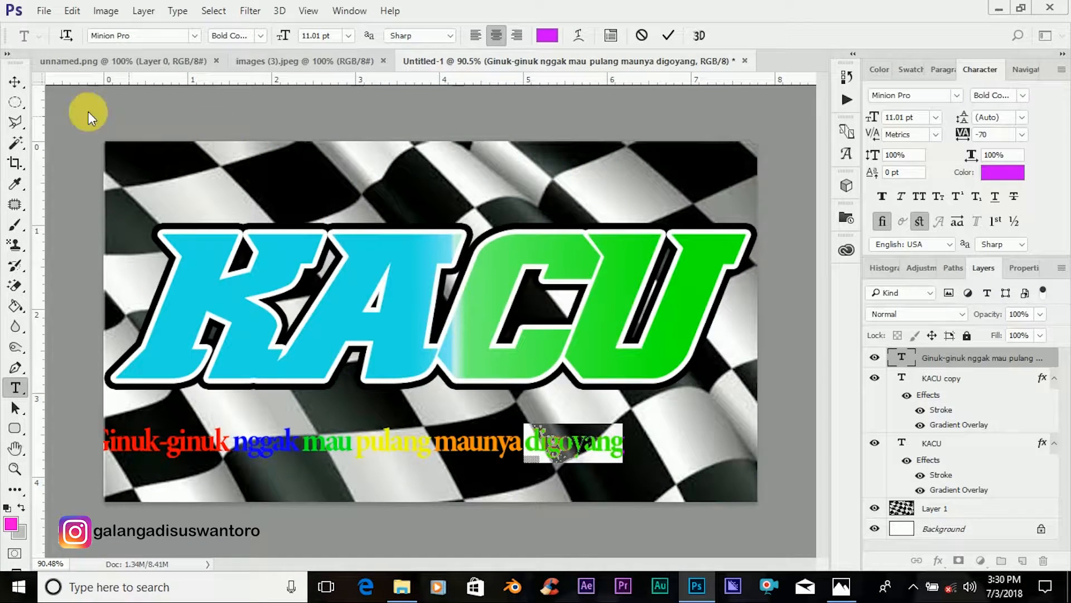
Step: Move the multicolored tagline fully onto the canvas, close beneath the KACU title and roughly centered under it
click(13, 83)
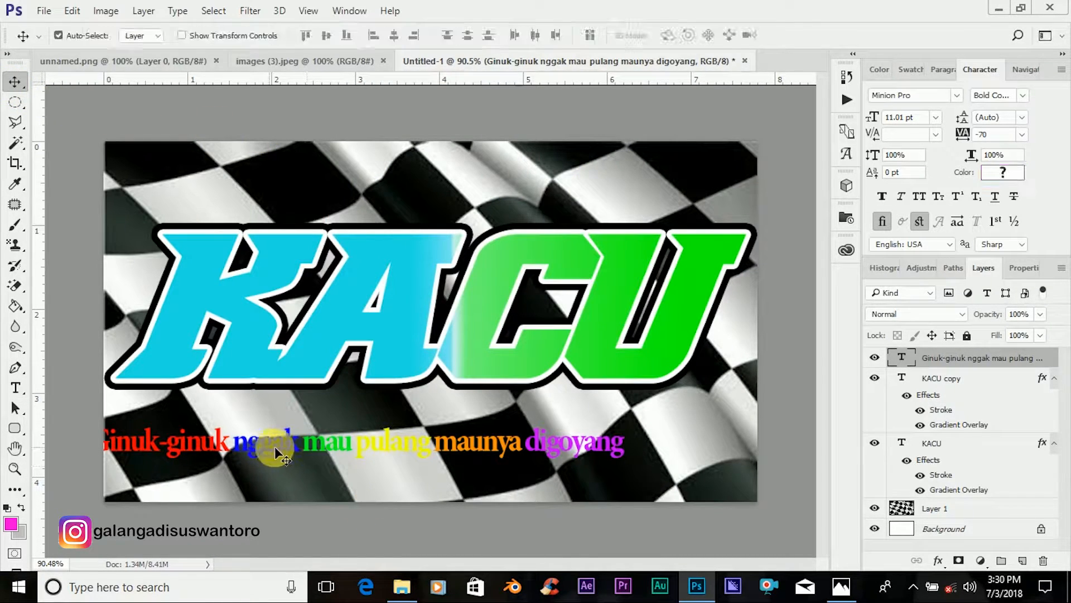
drag(299, 445, 321, 422)
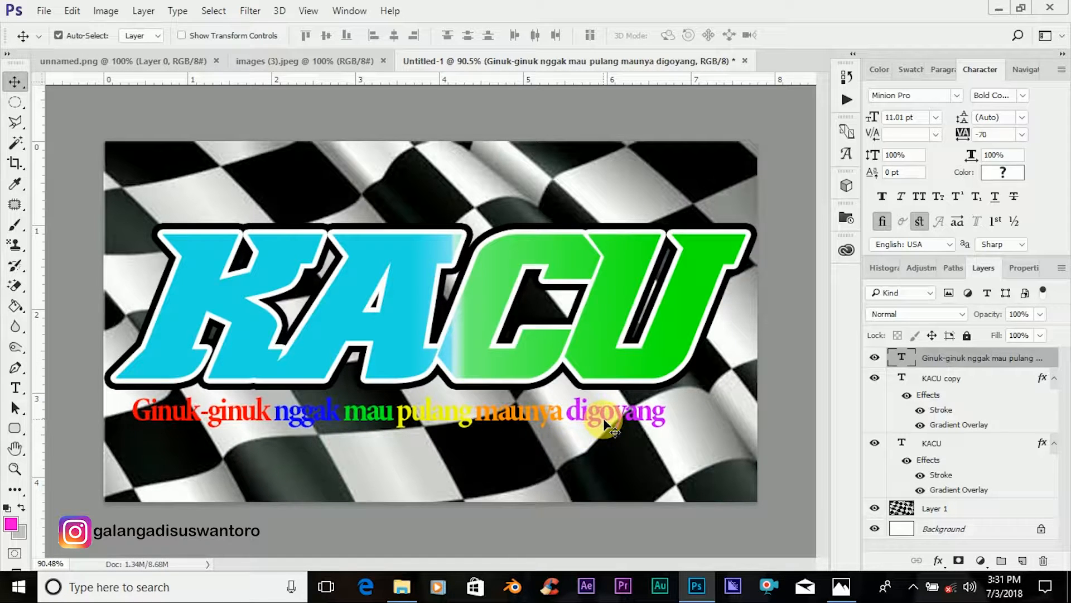
drag(613, 419, 618, 414)
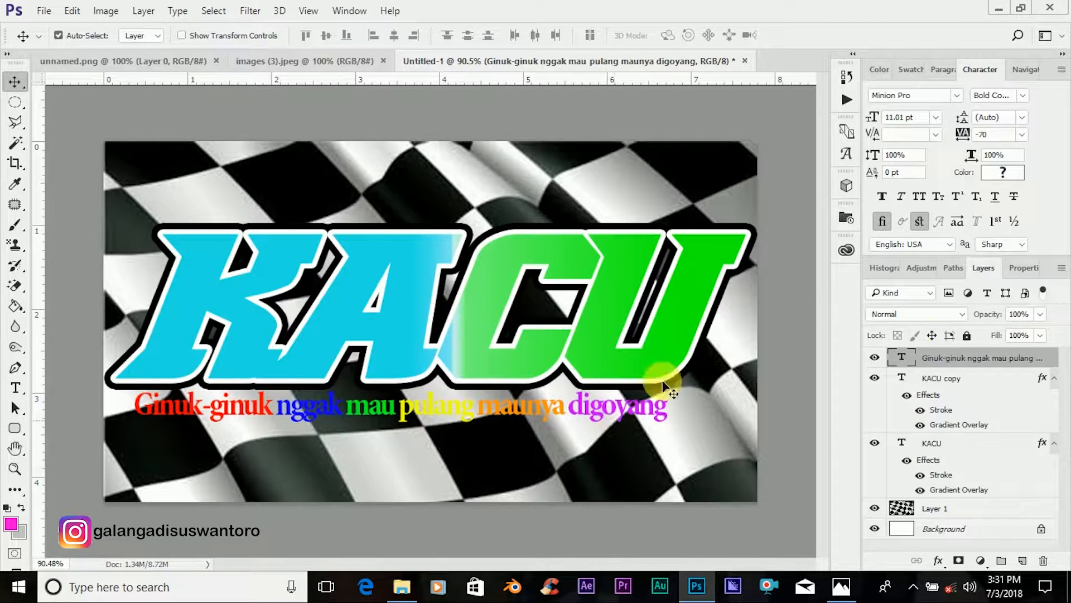
Step: Add an outside Stroke layer style to the tagline in near-black (#030303) with a size of 5 px
right_click(986, 363)
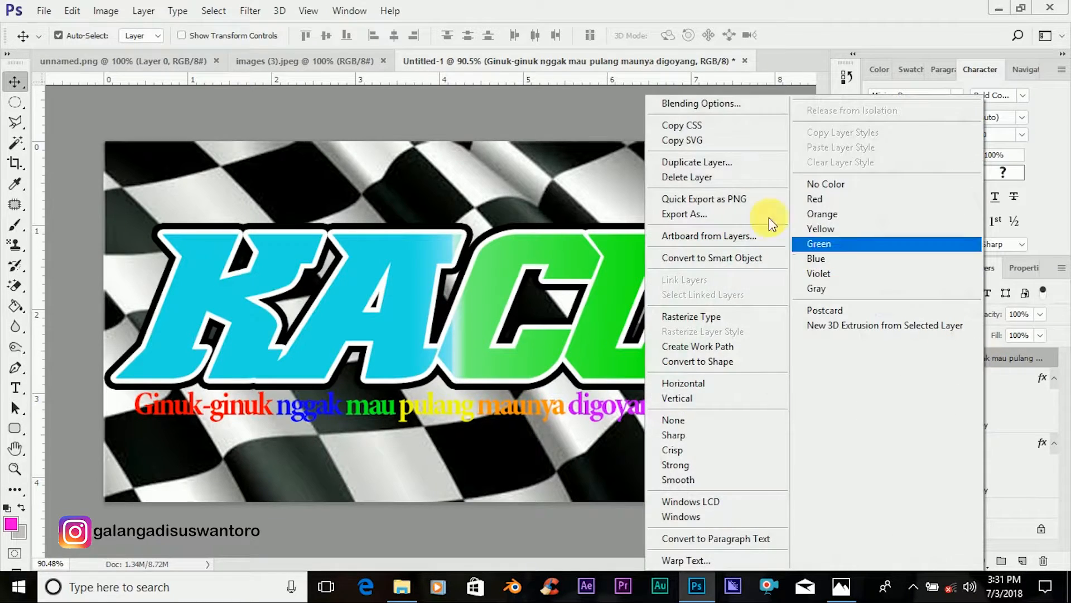
click(686, 102)
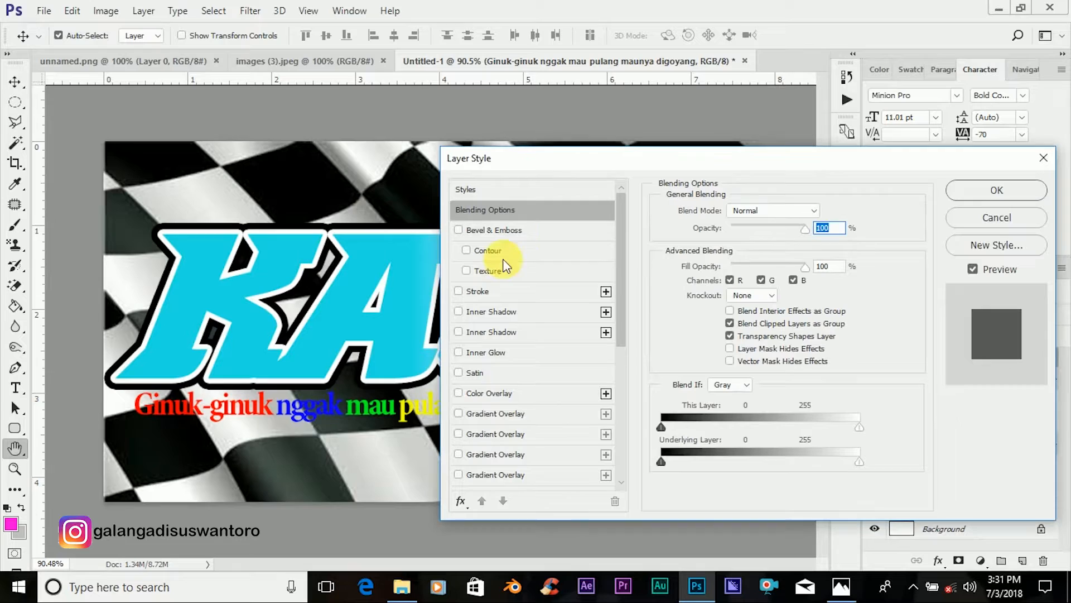
click(503, 291)
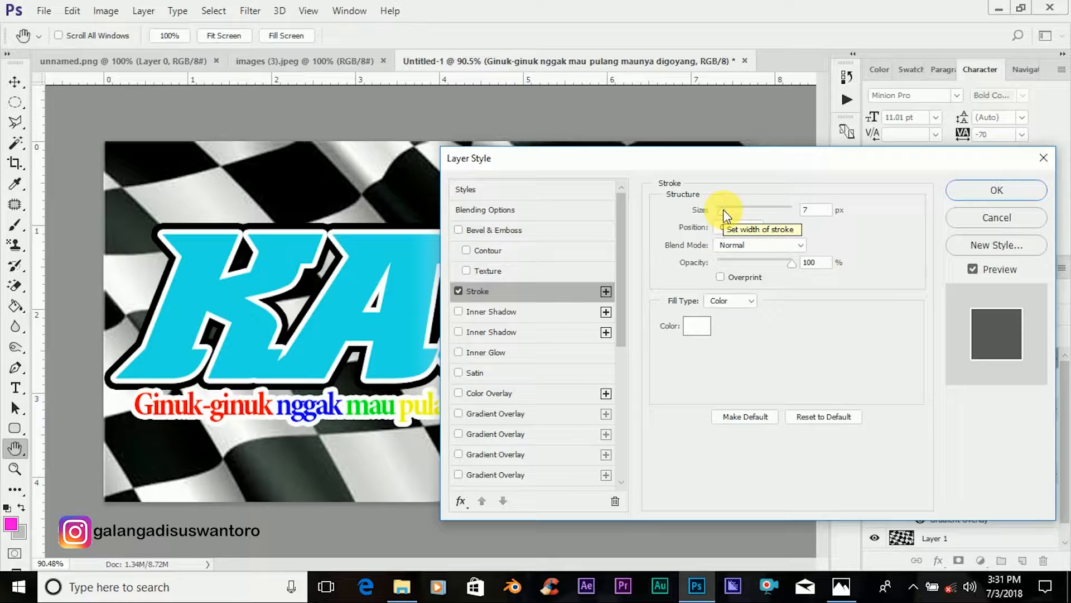
click(698, 326)
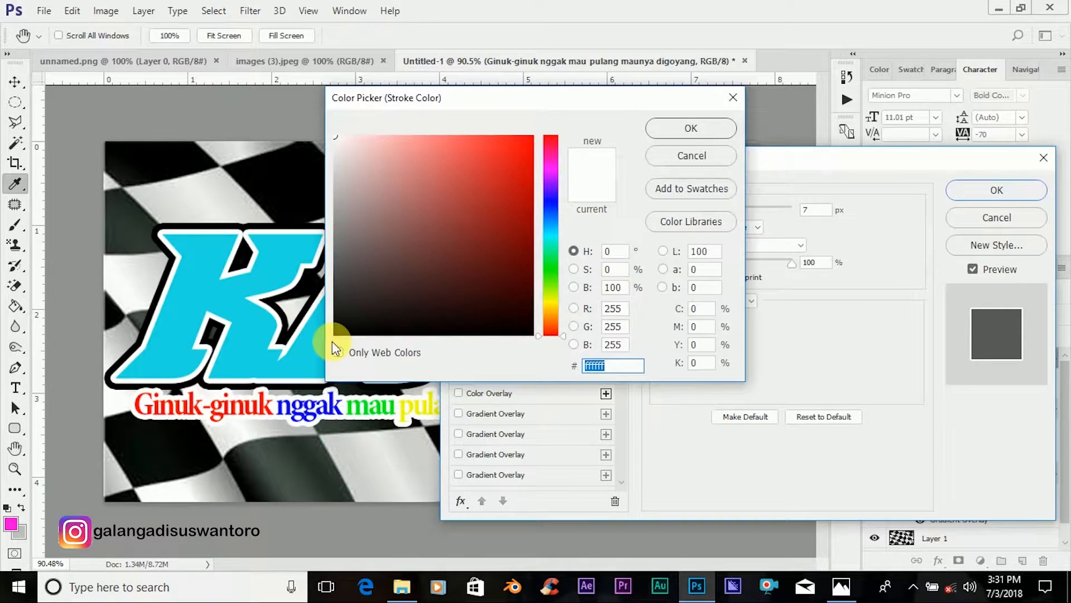
click(342, 340)
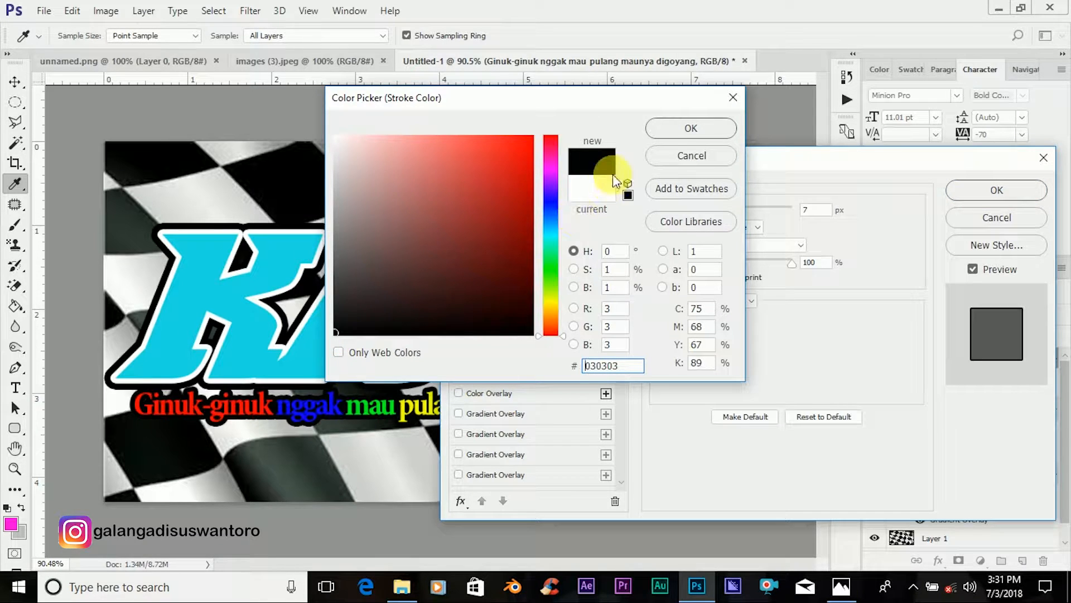
click(662, 134)
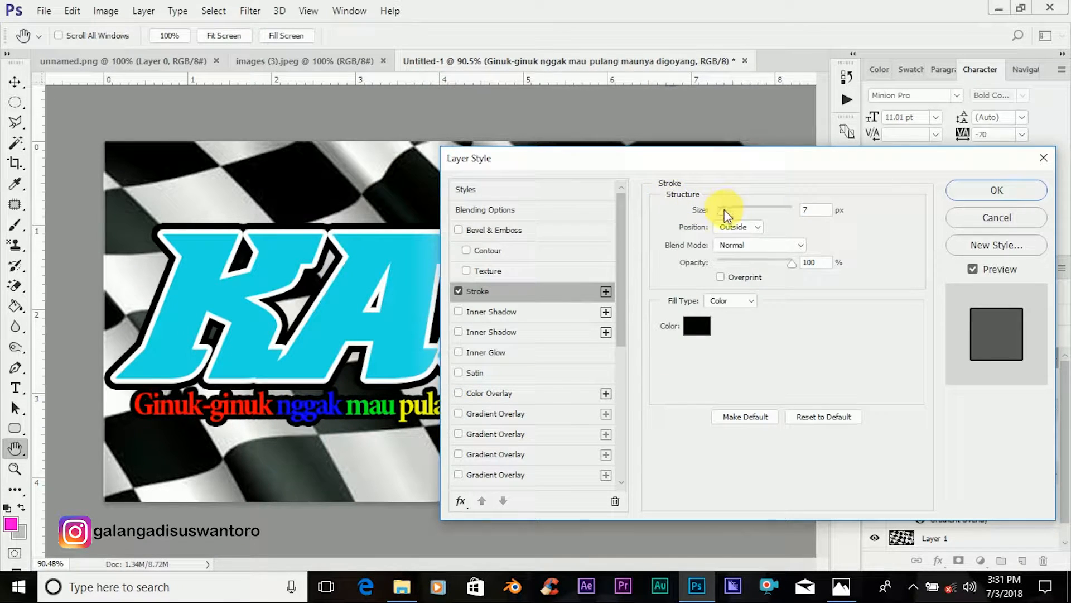
key(Up)
key(Up)
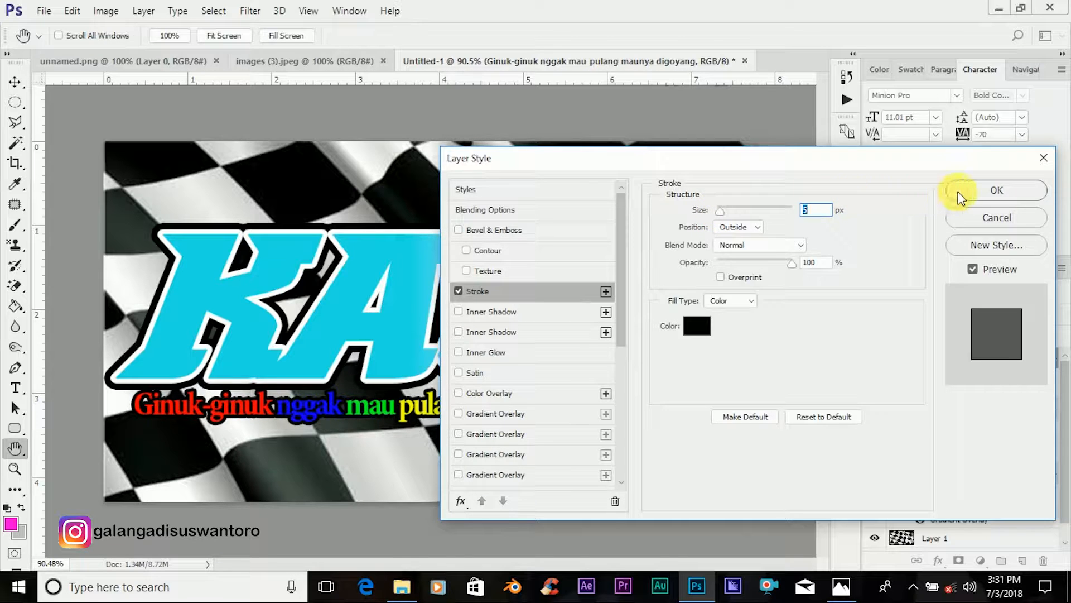
click(959, 194)
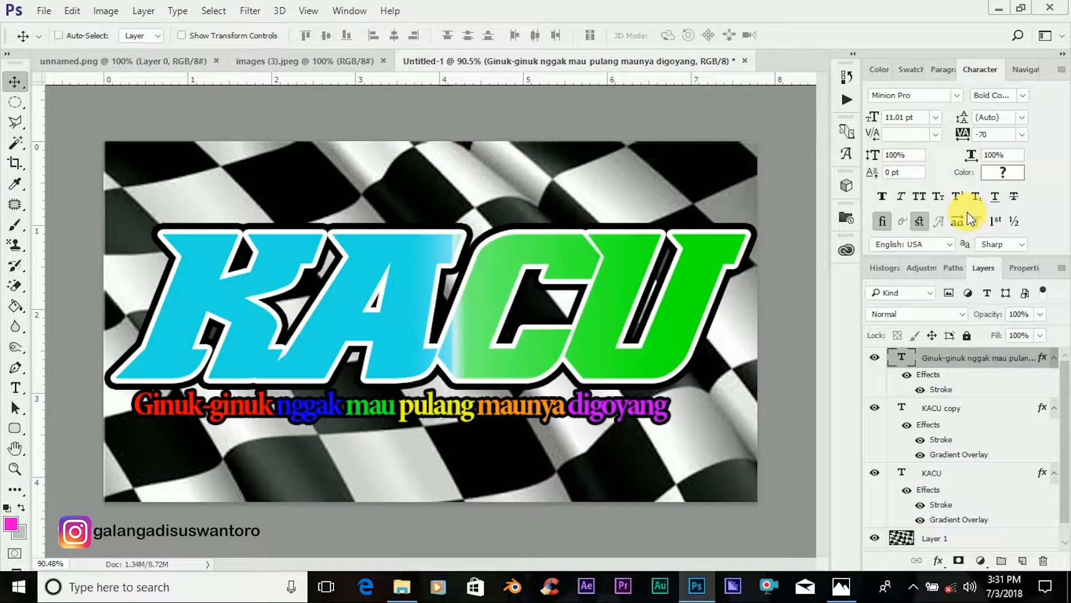
Step: Duplicate the tagline text layer and change the stroke color of the lower of the two tagline layers to white (#ffffff)
key(ctrl+j)
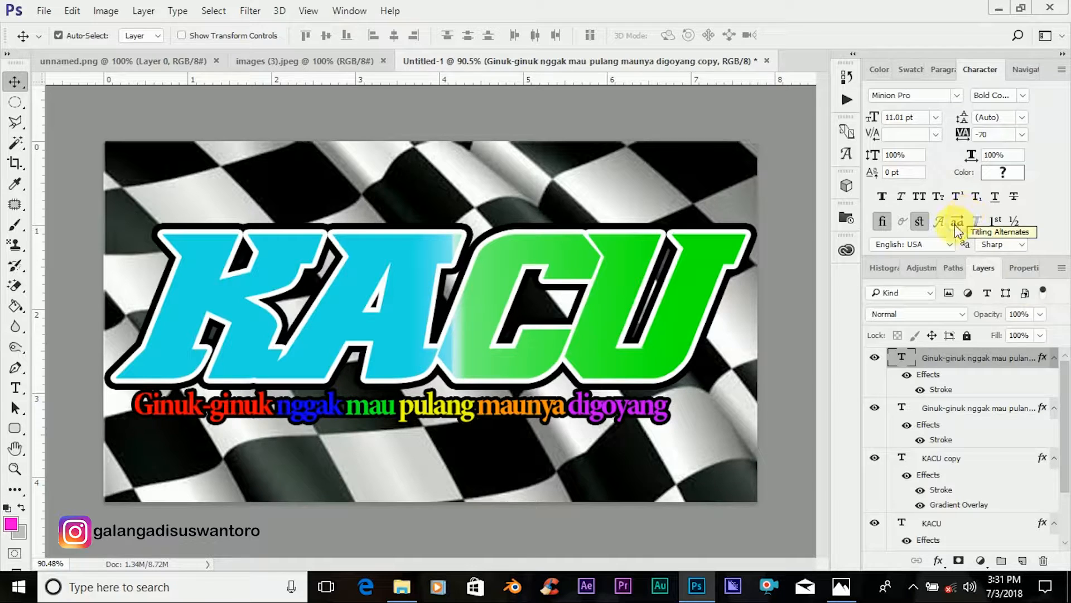
click(982, 410)
right_click(980, 408)
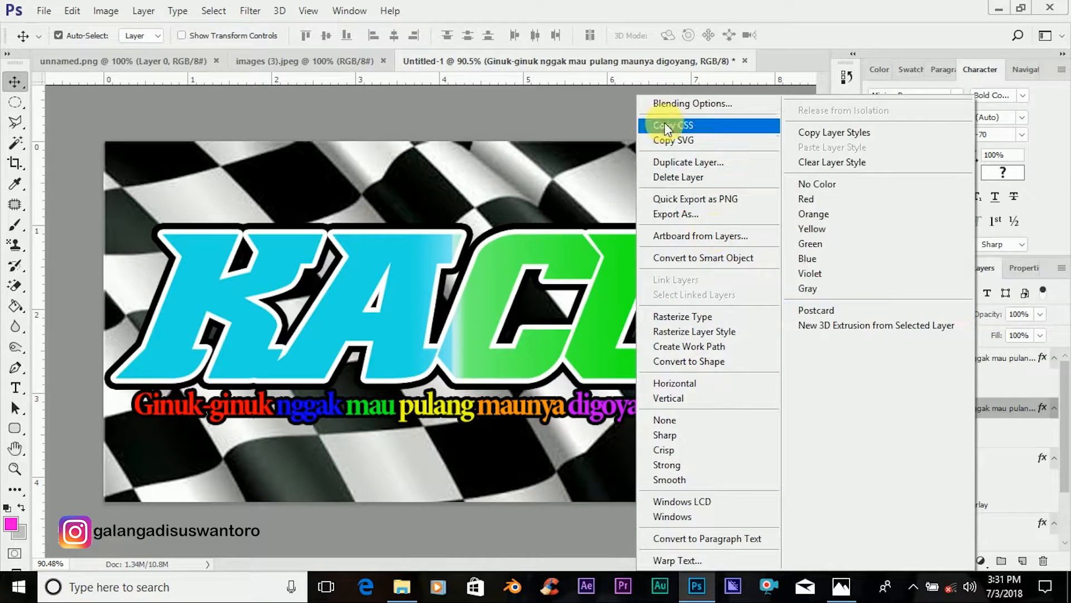
click(674, 106)
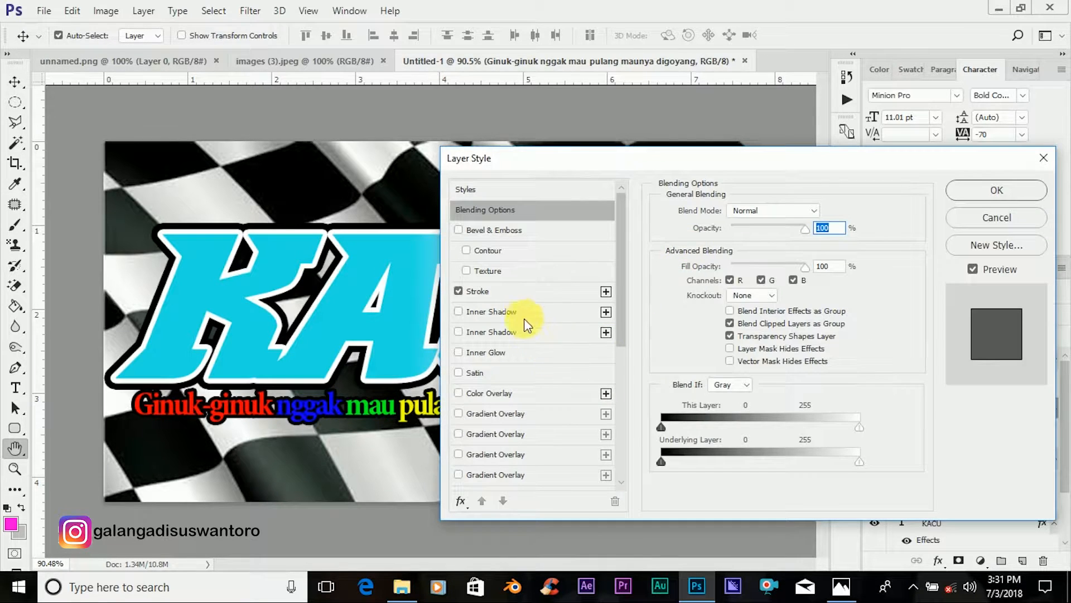
click(527, 293)
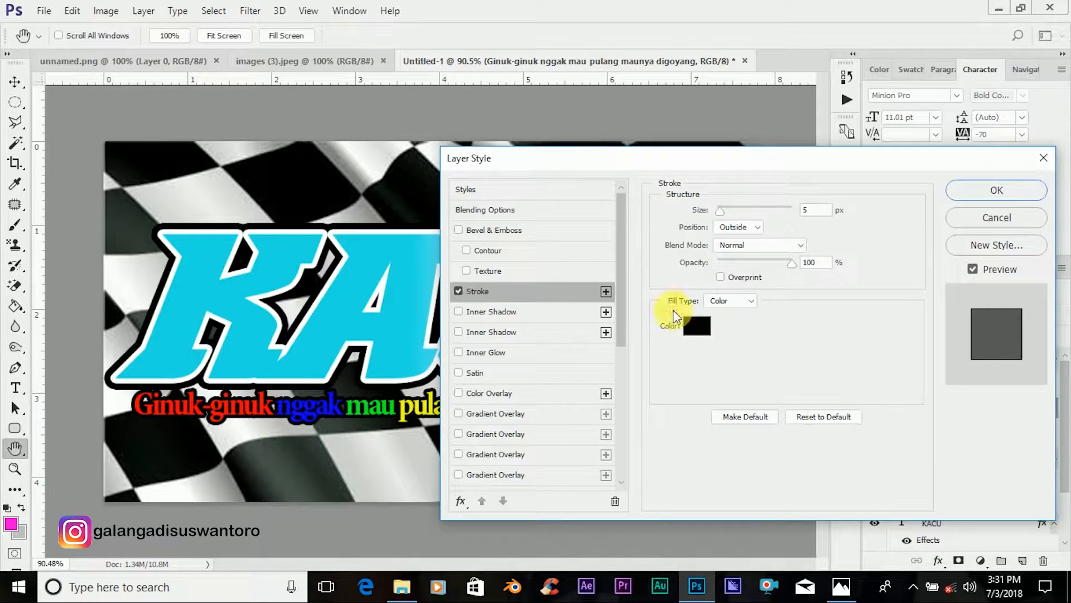
click(696, 323)
drag(350, 148, 331, 137)
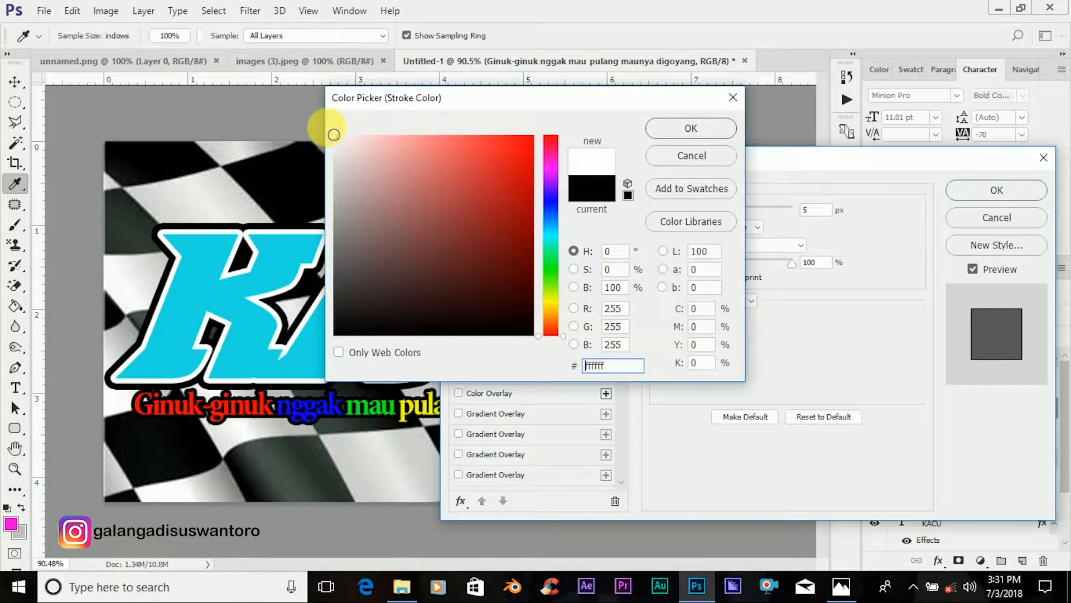
click(664, 127)
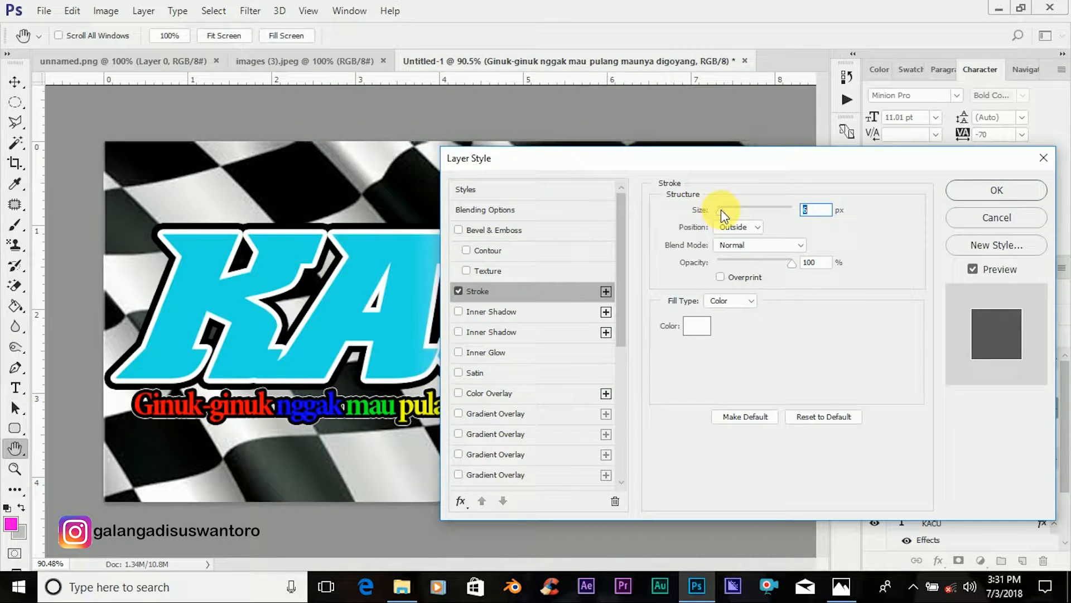
Step: Set the white stroke size on the lower tagline layer to 7 px and apply the layer style
drag(722, 210, 724, 211)
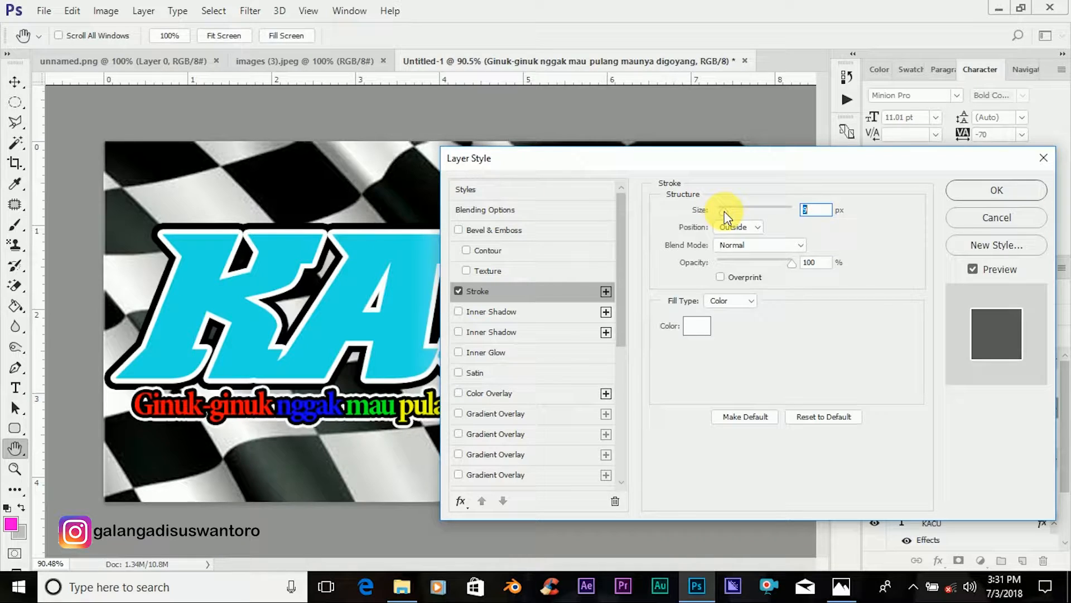
drag(724, 210, 722, 212)
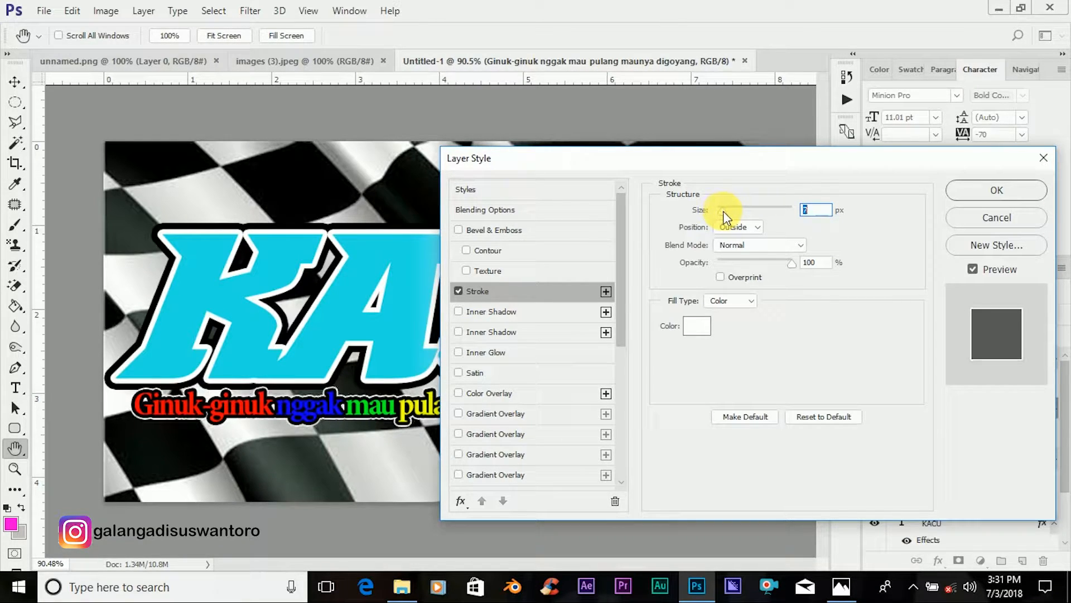
click(994, 192)
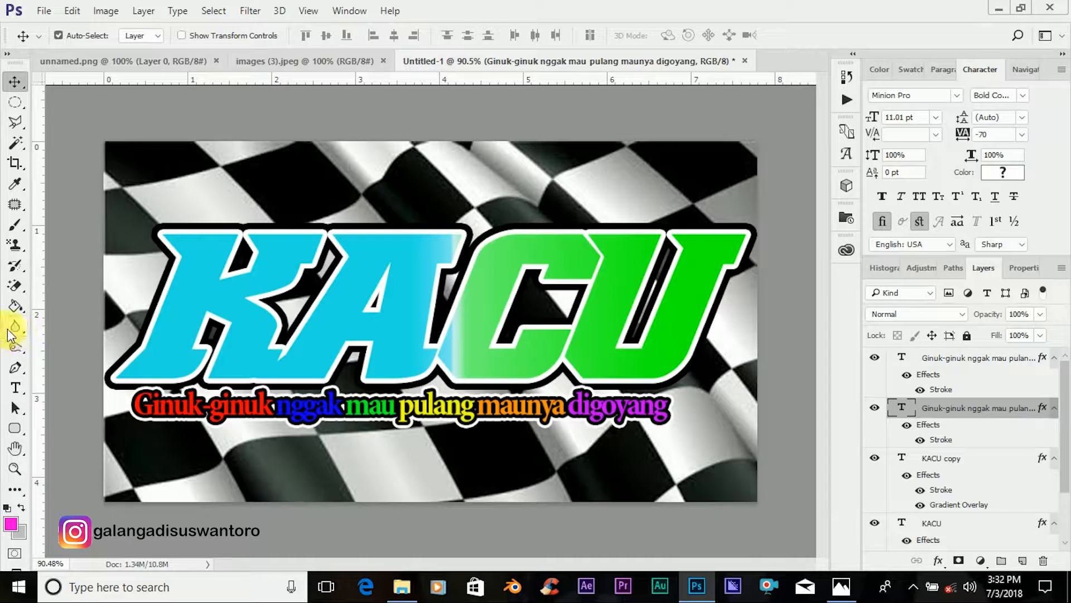
click(17, 388)
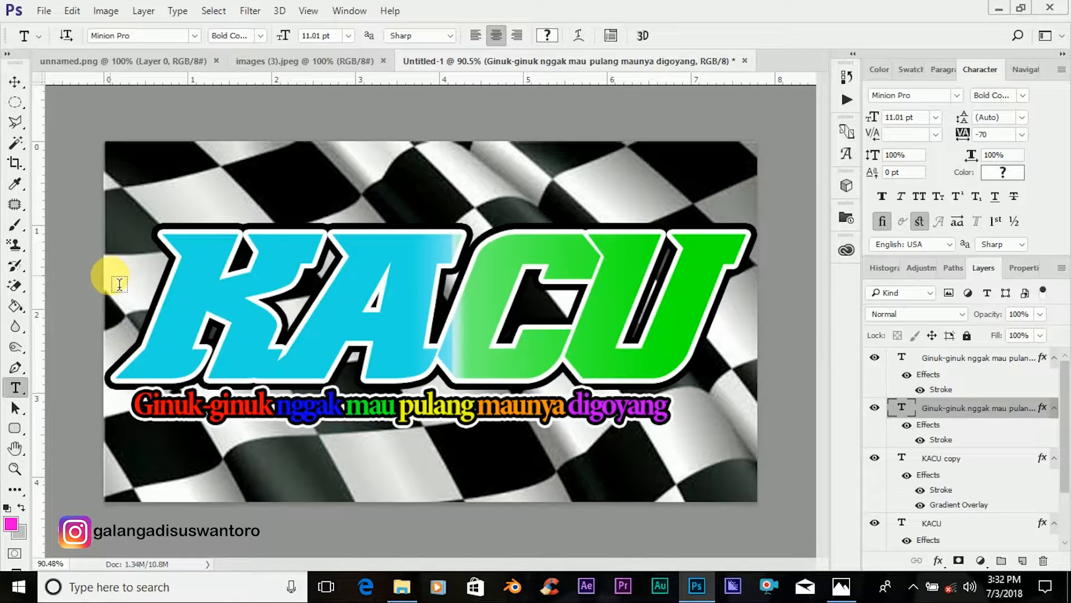
click(265, 238)
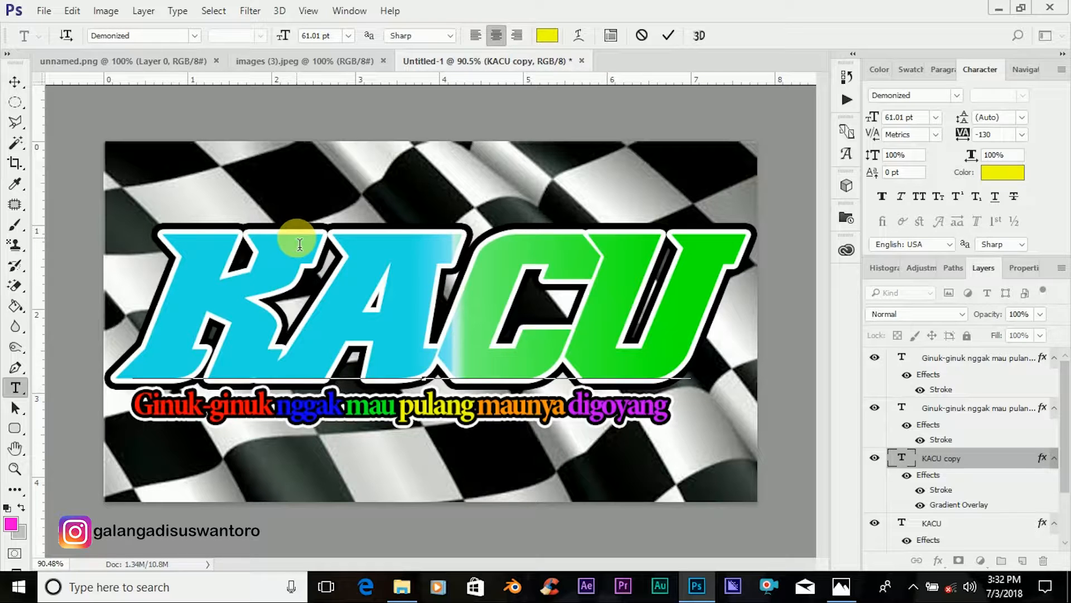
key(ctrl+z)
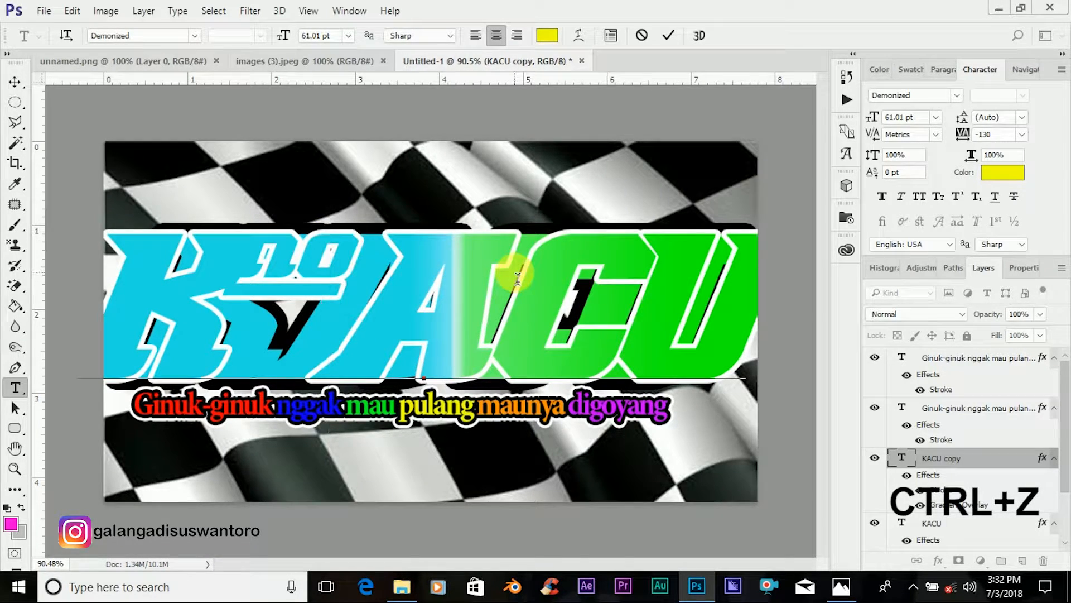
key(ctrl)
click(667, 36)
key(ctrl+z)
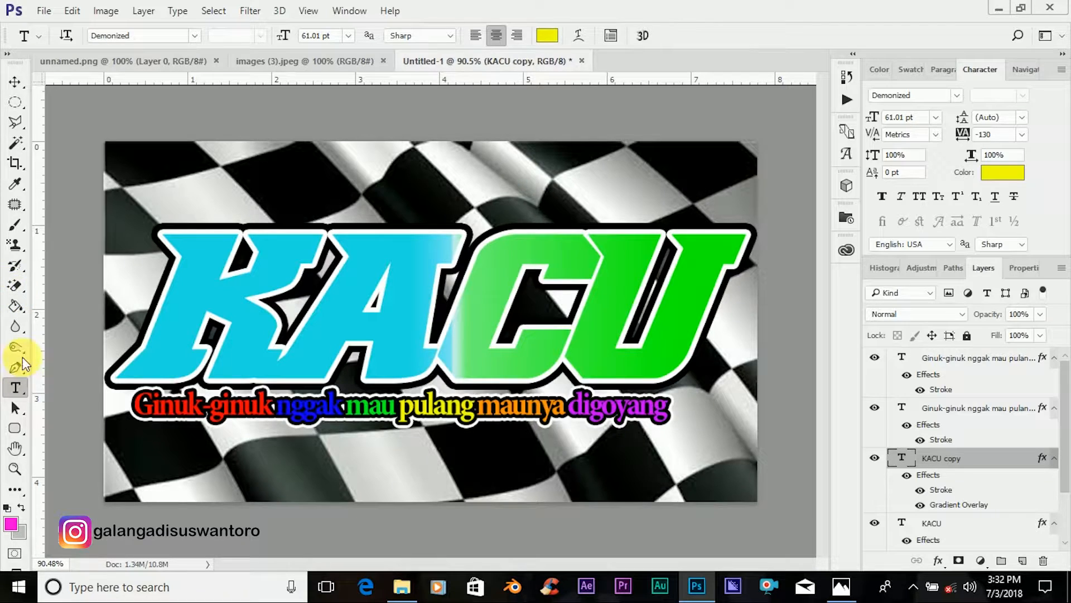
click(16, 82)
Step: Add a separate text layer reading "#" on the empty background above the U of KACU
click(16, 387)
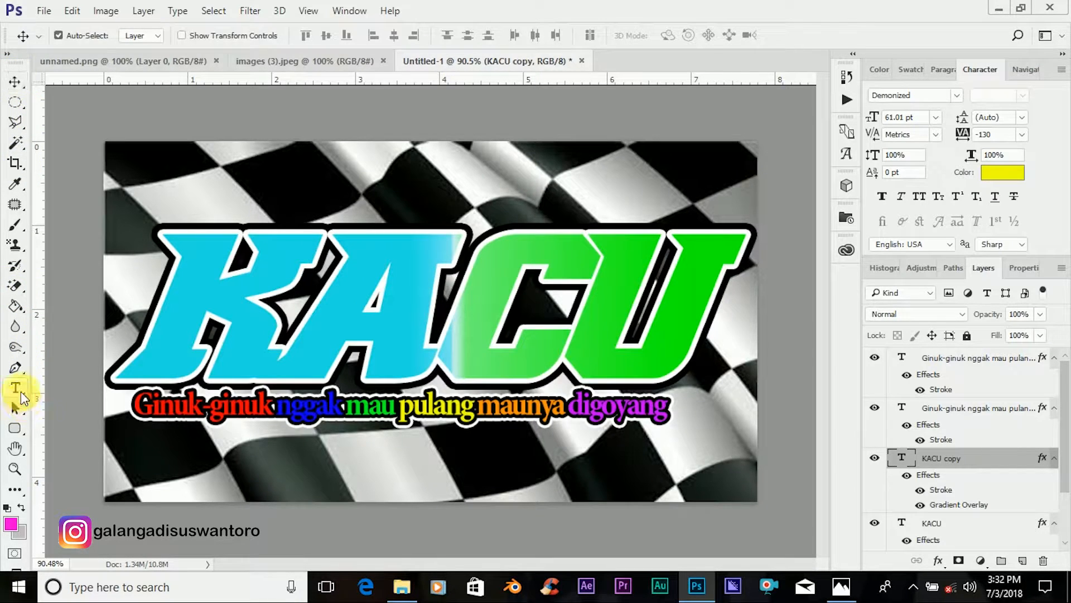
click(960, 370)
click(675, 168)
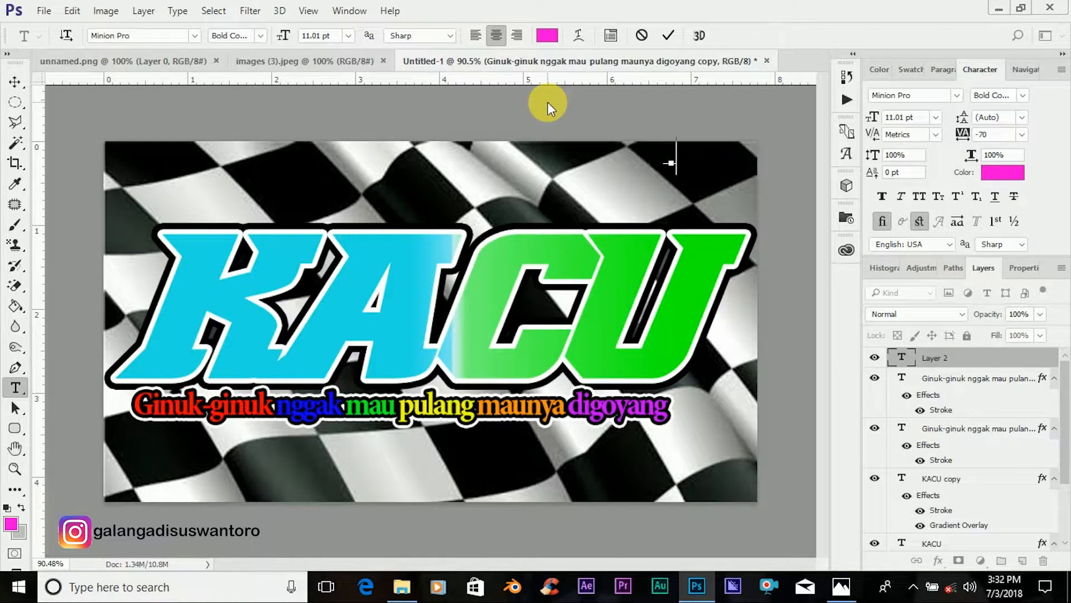
text(#)
Step: Set the "#" text to Bernard MT Condensed at 37.01 pt and move it over the K's upper-left corner
click(903, 359)
double_click(901, 357)
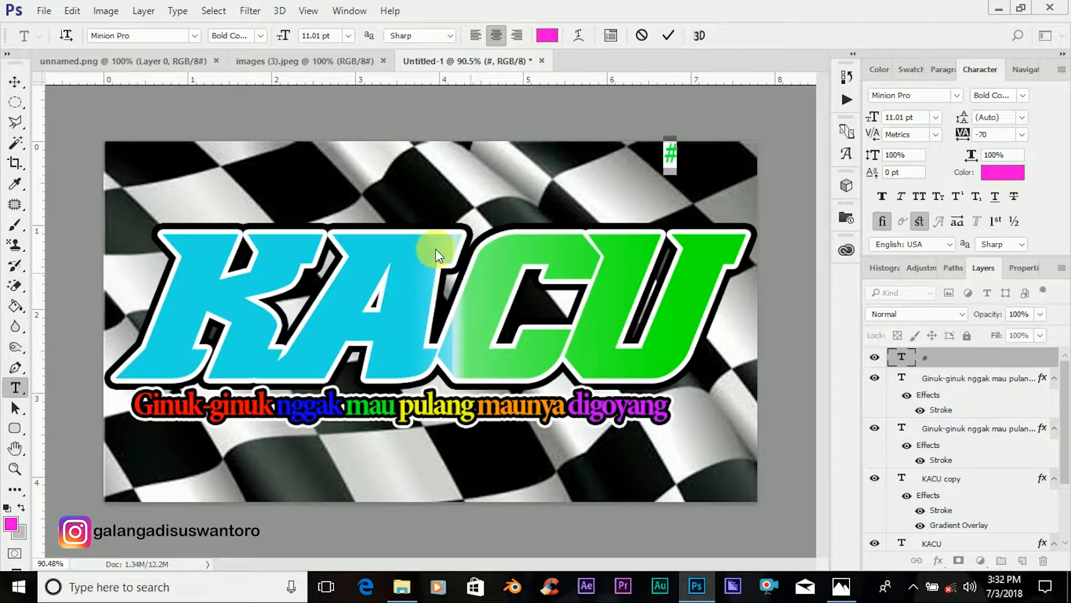
click(160, 37)
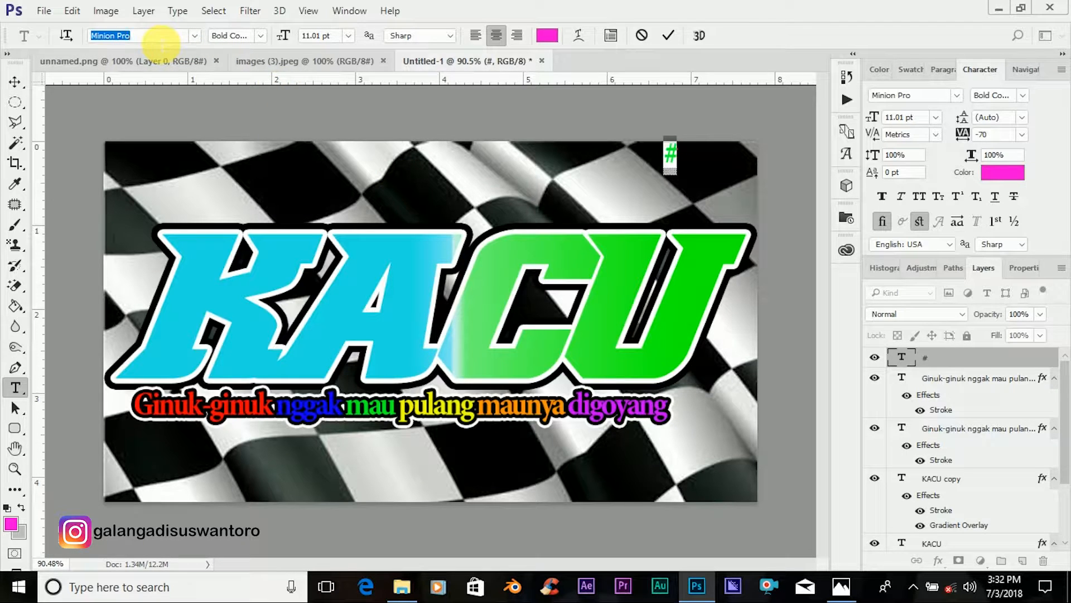
text(ber)
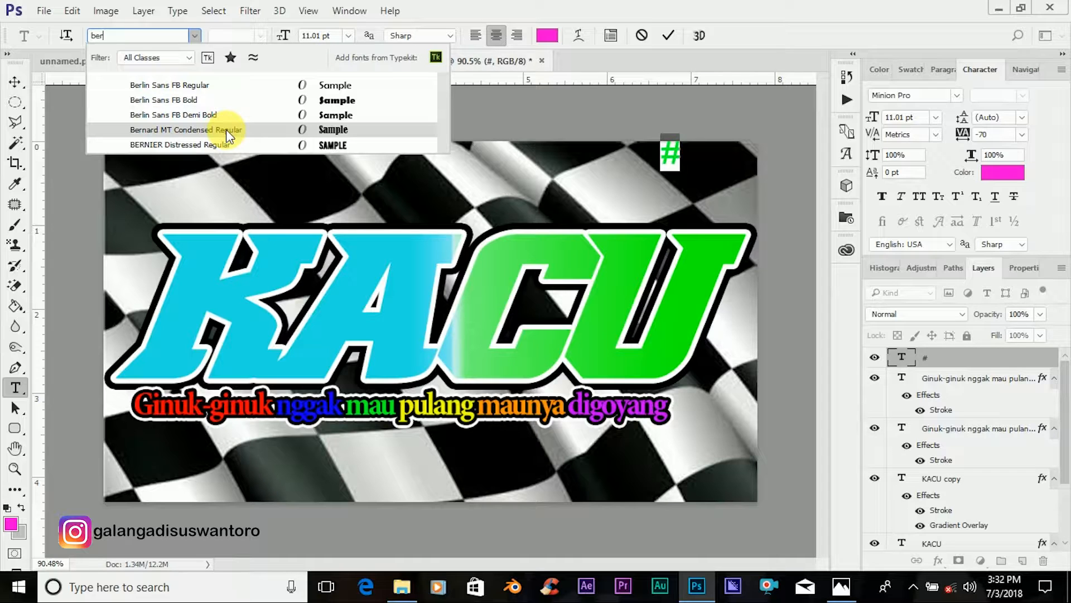
click(226, 130)
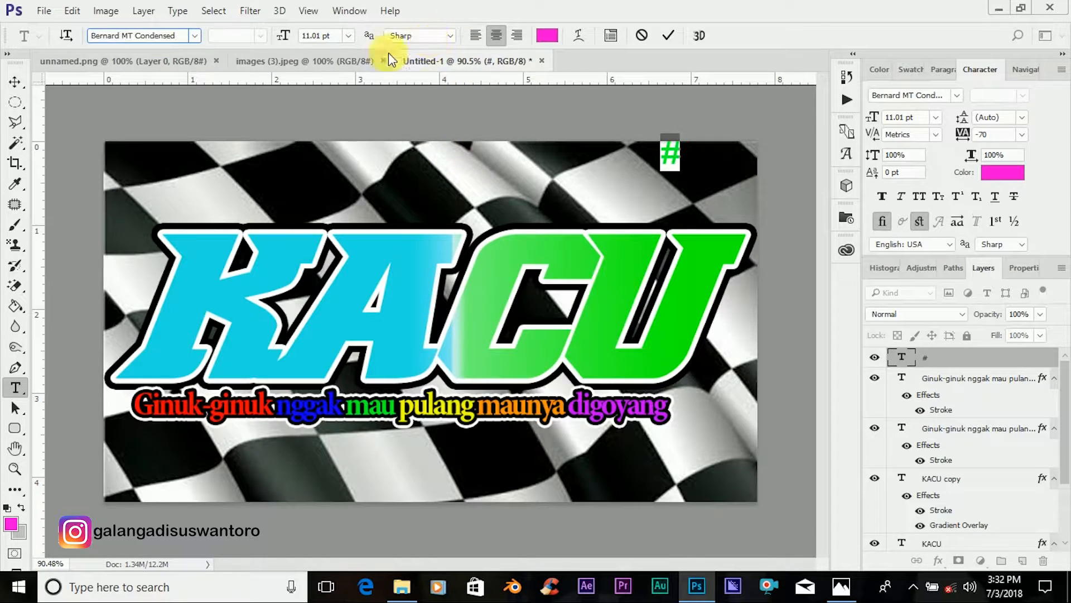
drag(285, 36, 305, 45)
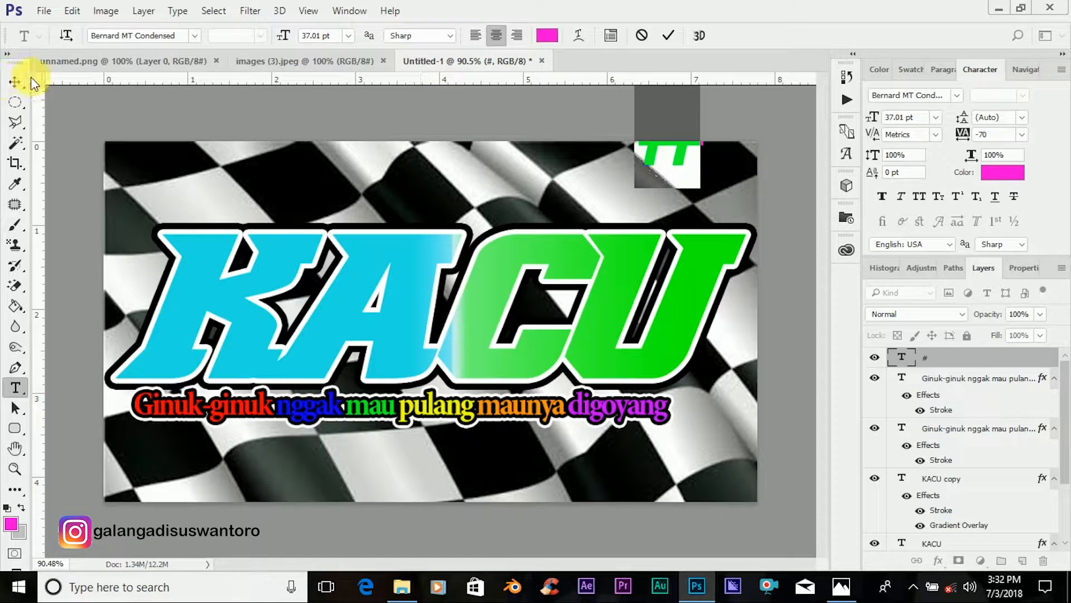
drag(677, 157, 179, 274)
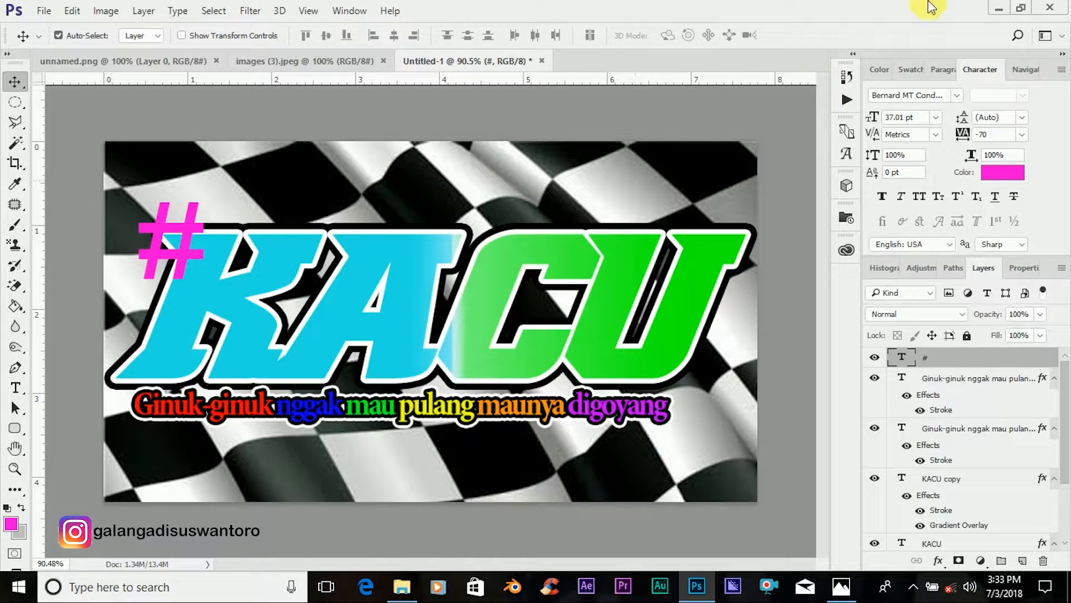
Step: Change the color of the "#" text to yellow
click(904, 362)
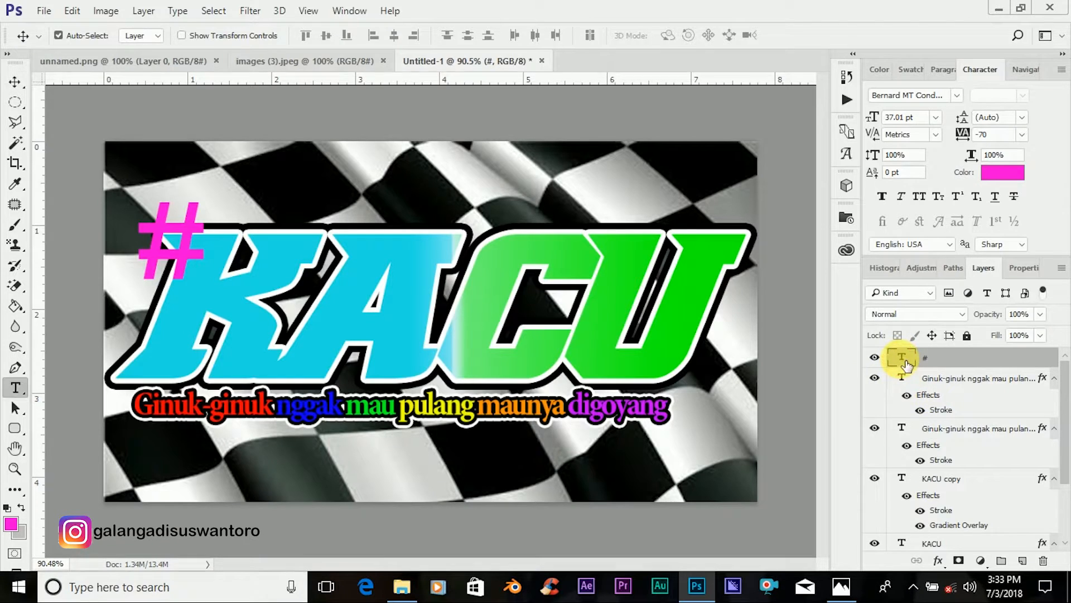
double_click(905, 362)
click(546, 37)
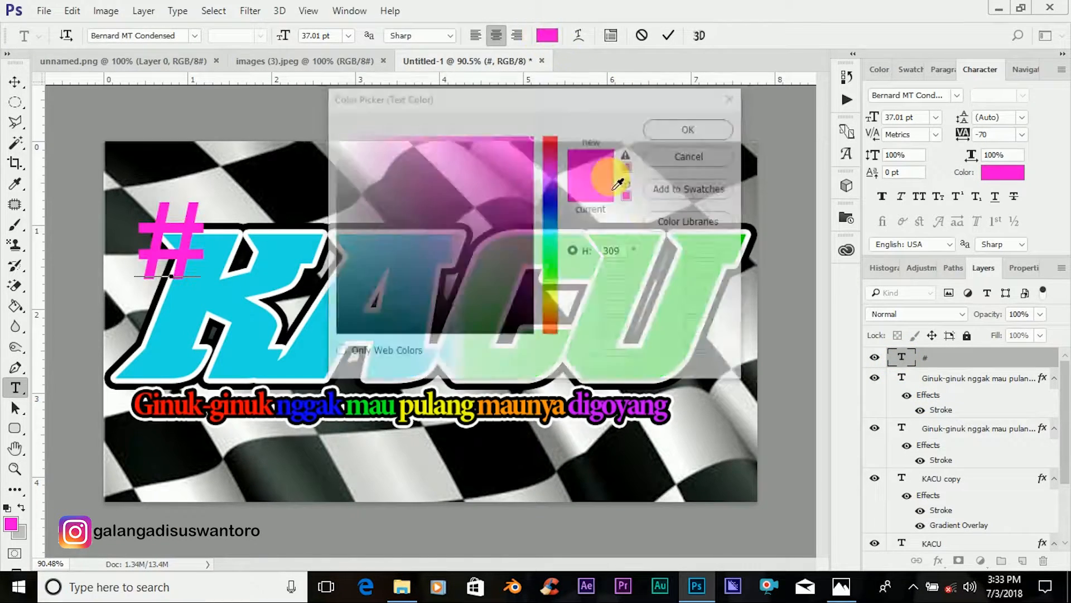
click(553, 300)
click(669, 120)
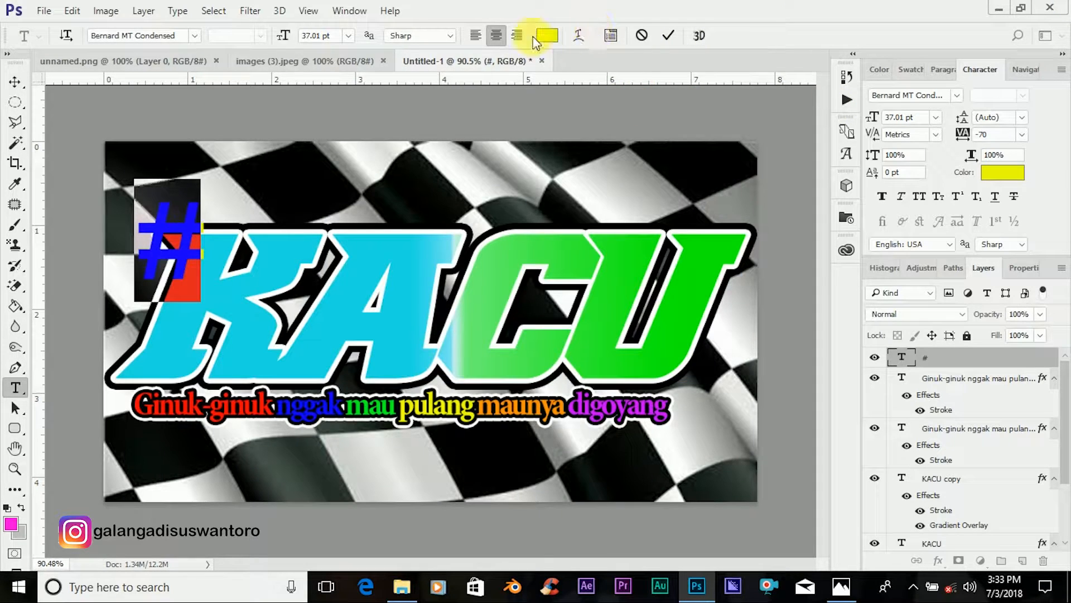
Step: Enlarge the "#" to 41.01 pt and shift it slightly down and right over the K's upper-left corner
drag(288, 39, 292, 42)
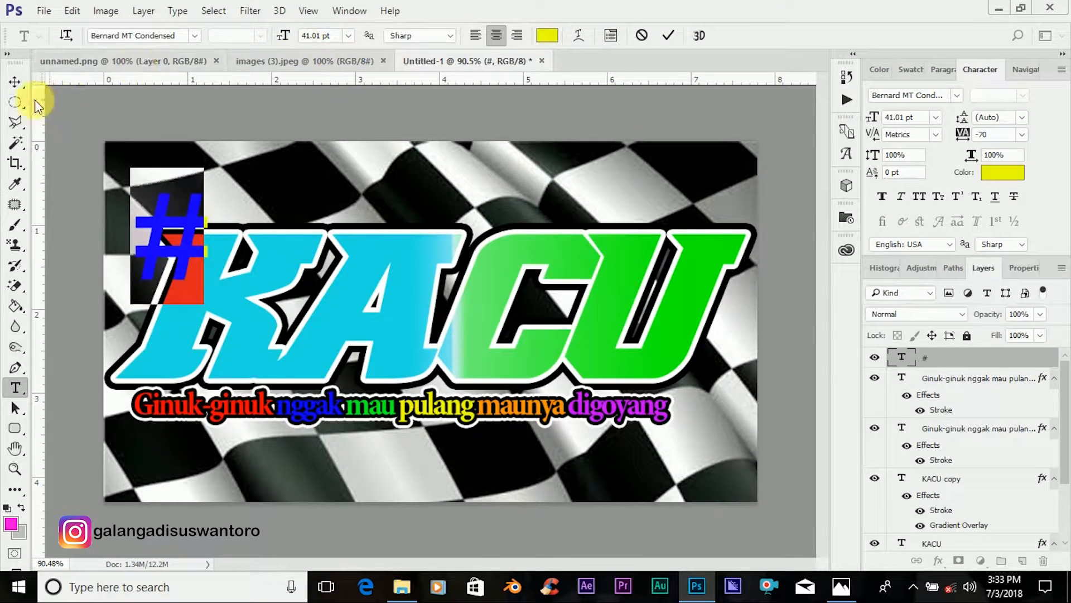
click(14, 82)
drag(185, 222, 193, 230)
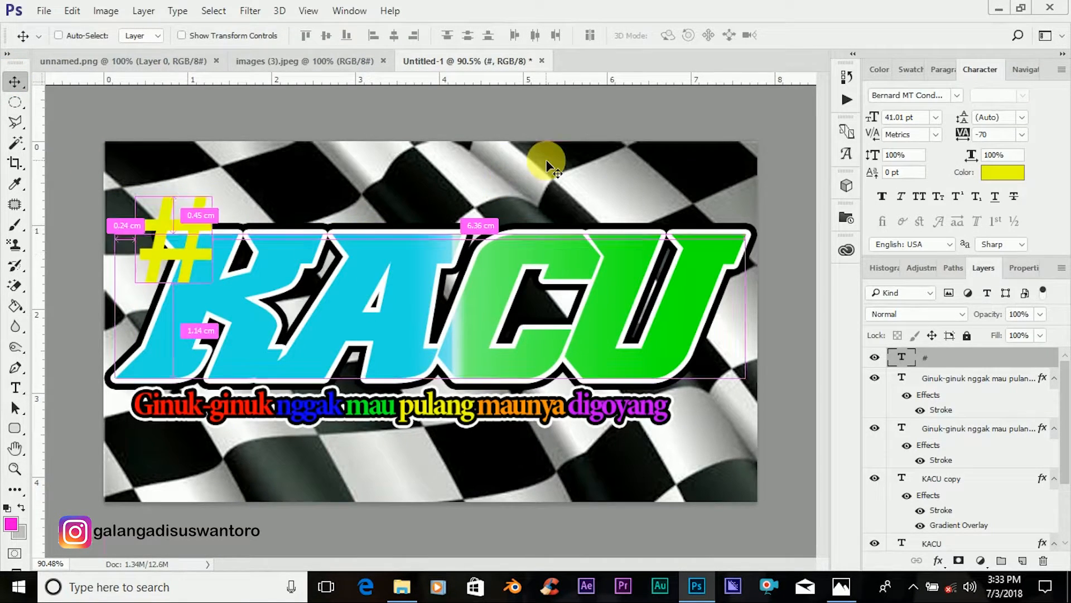
Step: Rotate the "#" clockwise by 2.48 degrees with Free Transform
key(ctrl+r)
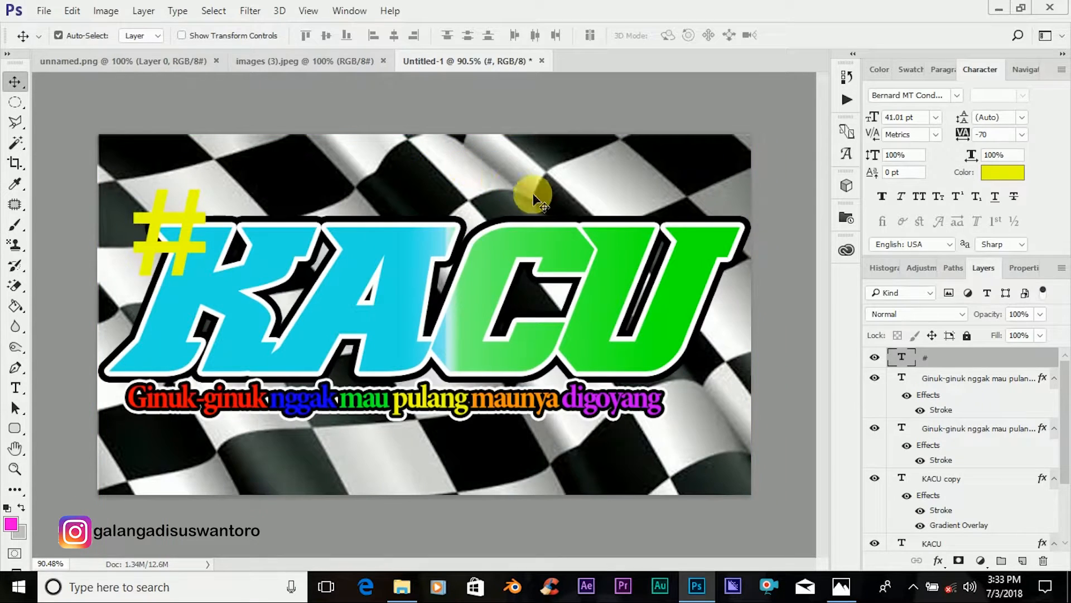
key(ctrl+t)
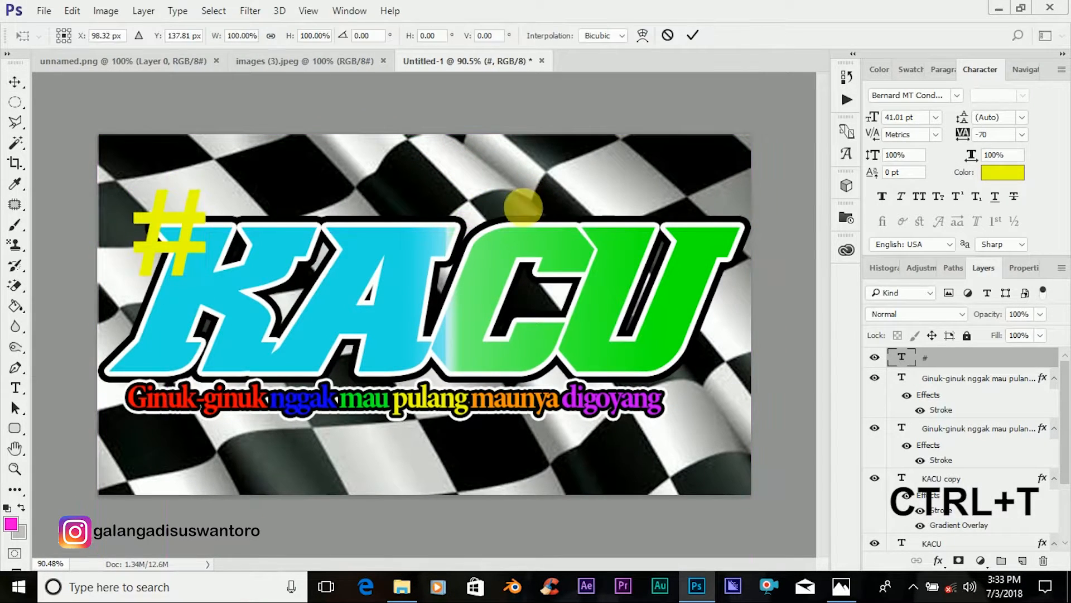
drag(290, 223, 354, 201)
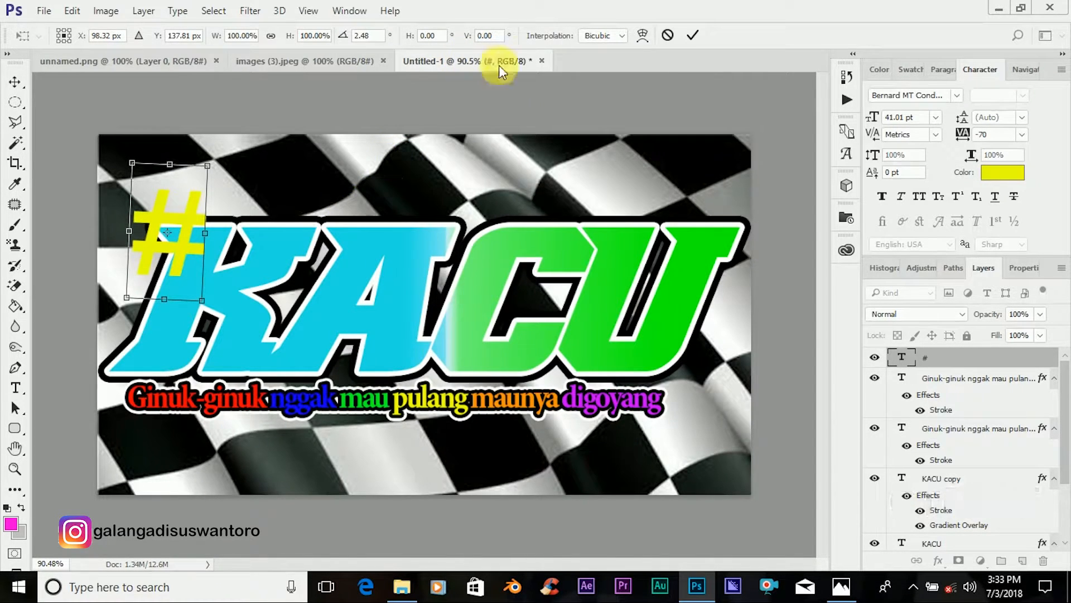
click(700, 45)
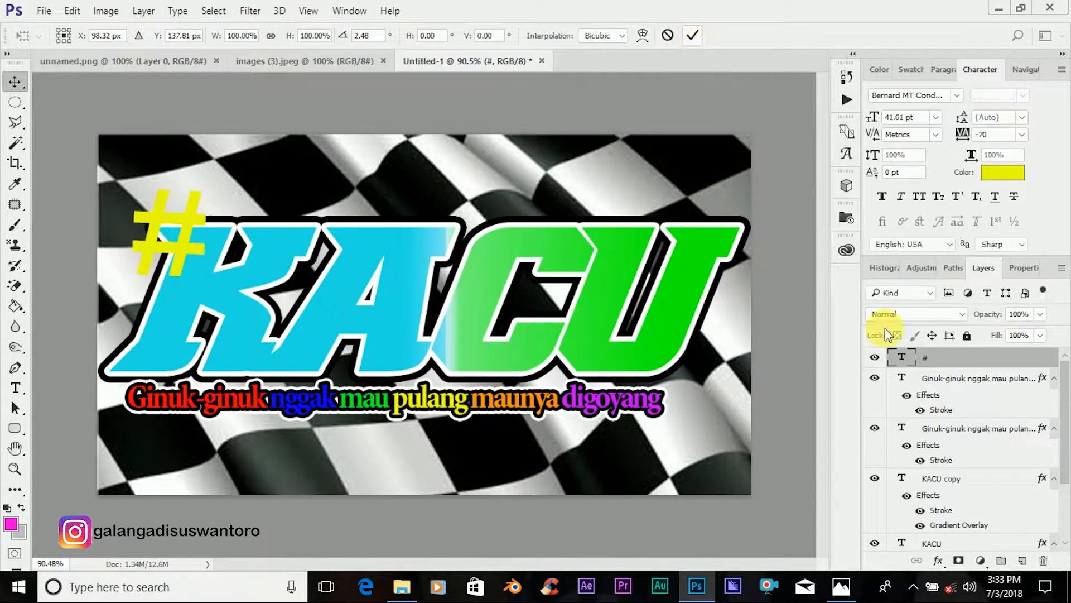
Step: Add a white outside stroke of 3 px to the yellow "#" text layer
right_click(956, 357)
click(663, 106)
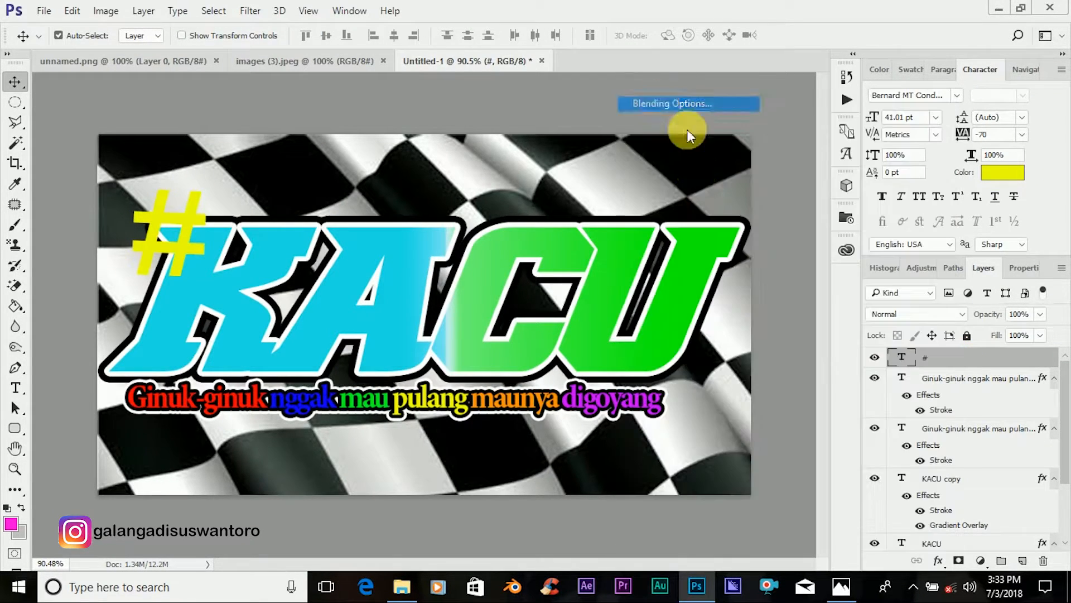
key(h)
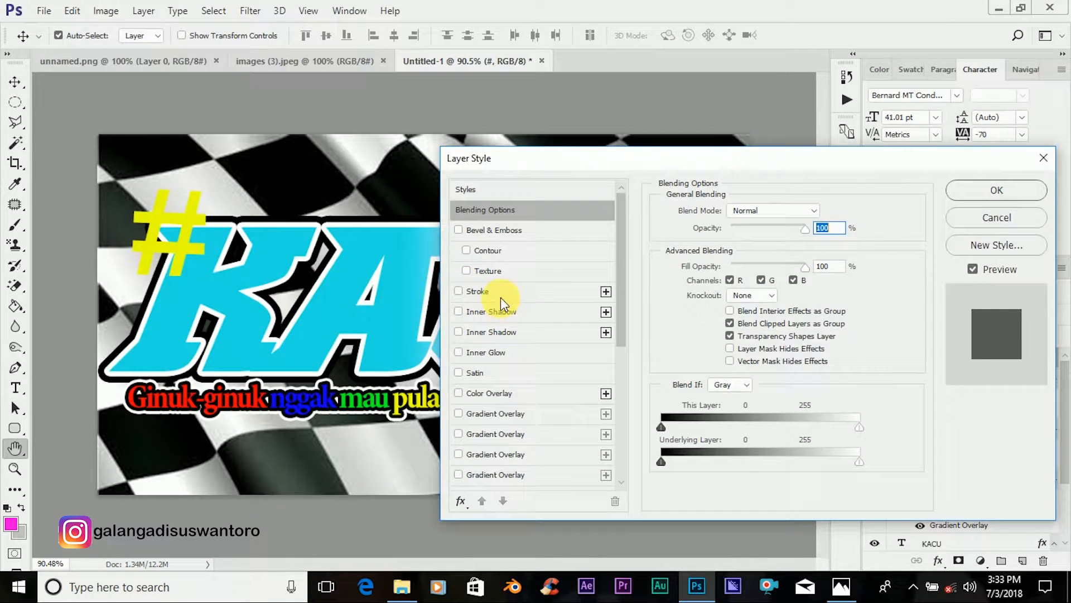
click(501, 295)
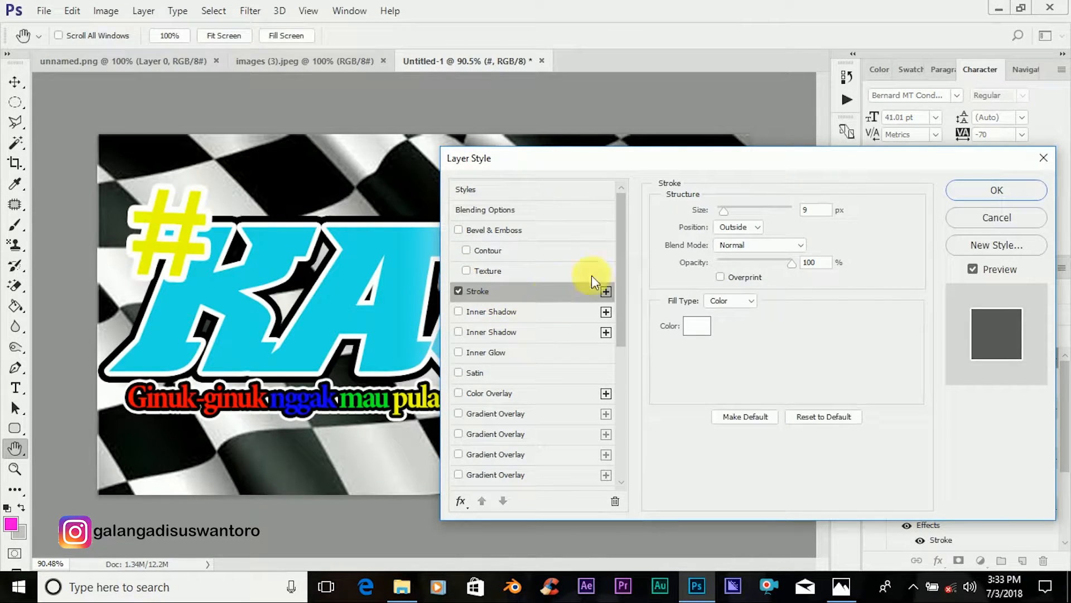
click(697, 325)
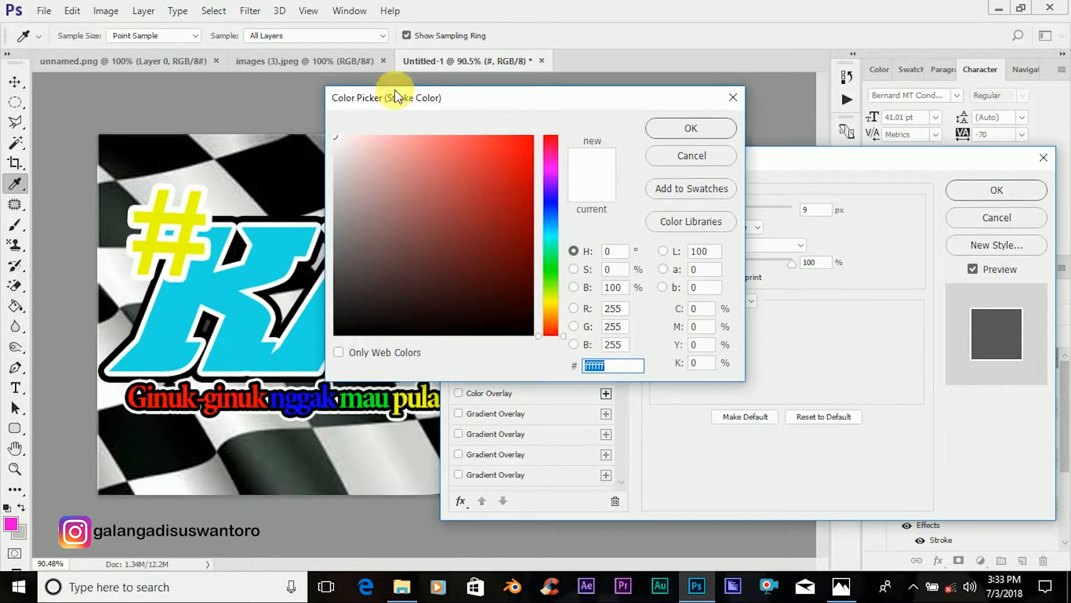
click(679, 135)
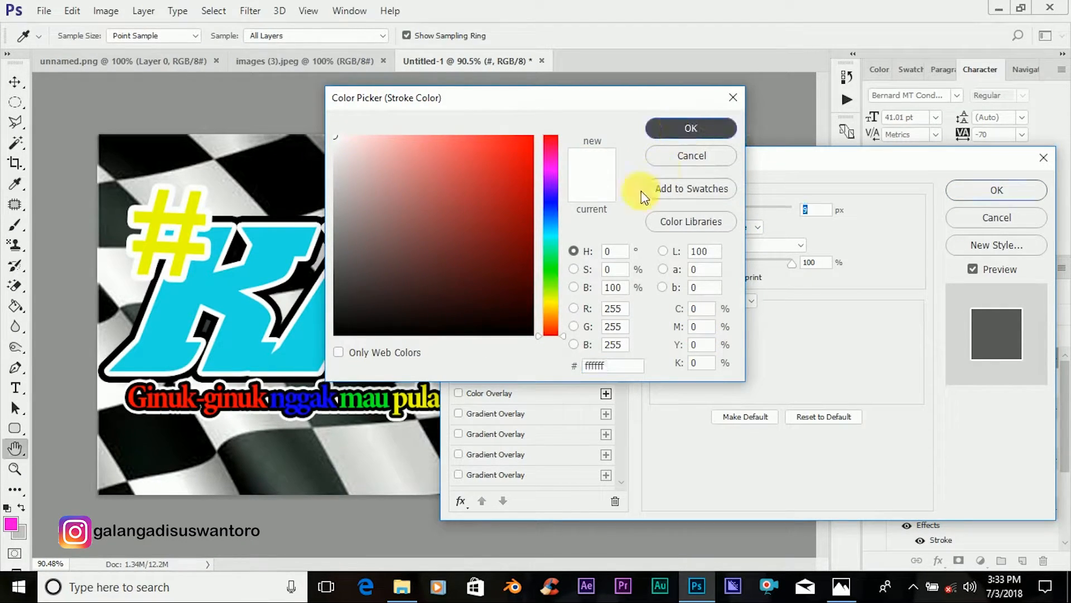
drag(720, 212, 715, 214)
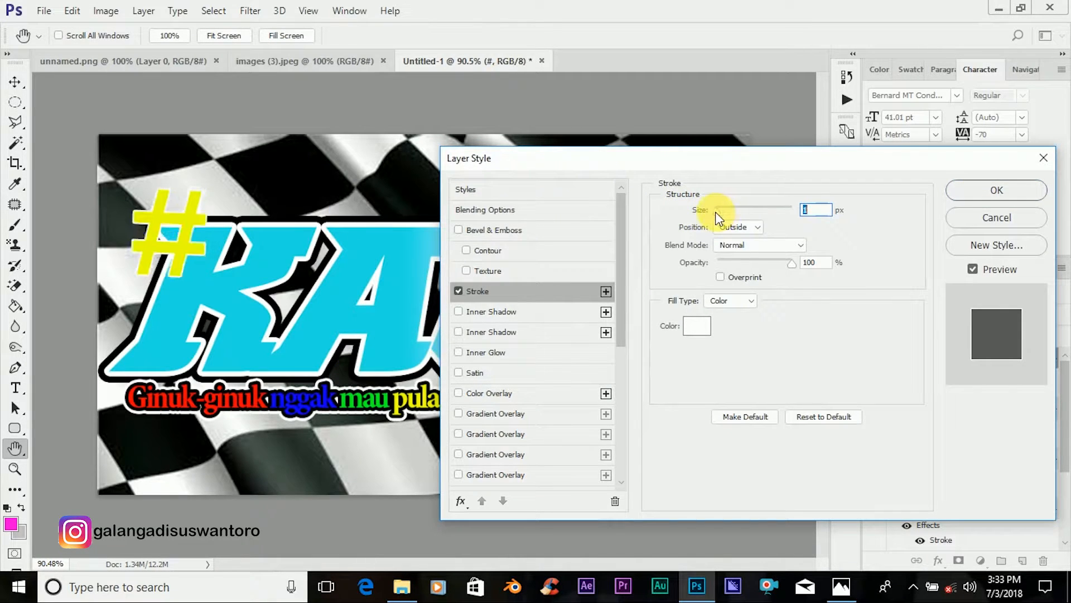
click(986, 191)
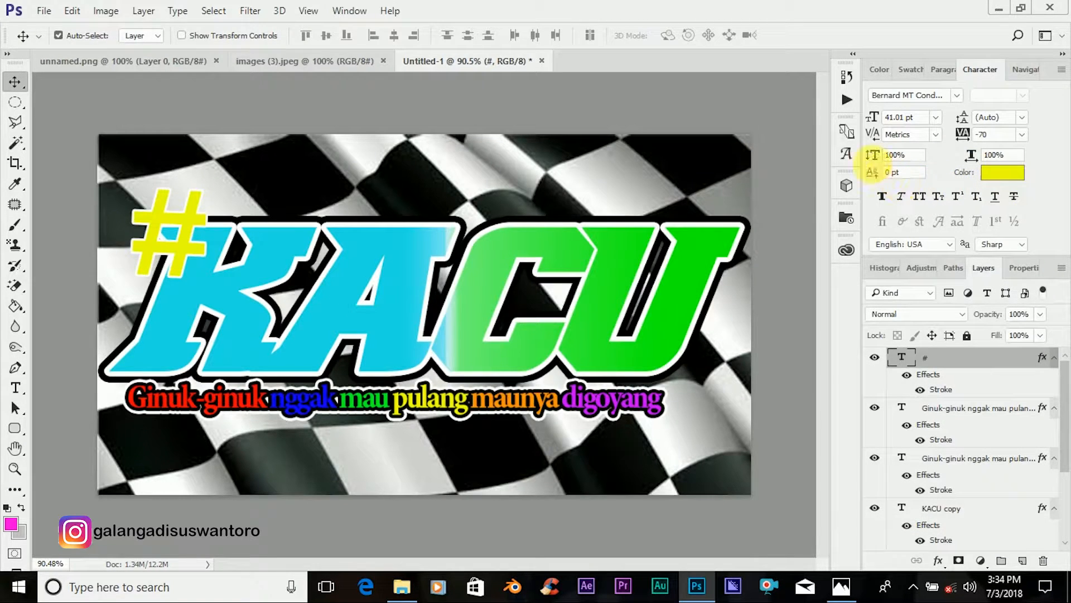
Step: Increase the white stroke on the "#" text to 5 px
right_click(951, 360)
click(647, 102)
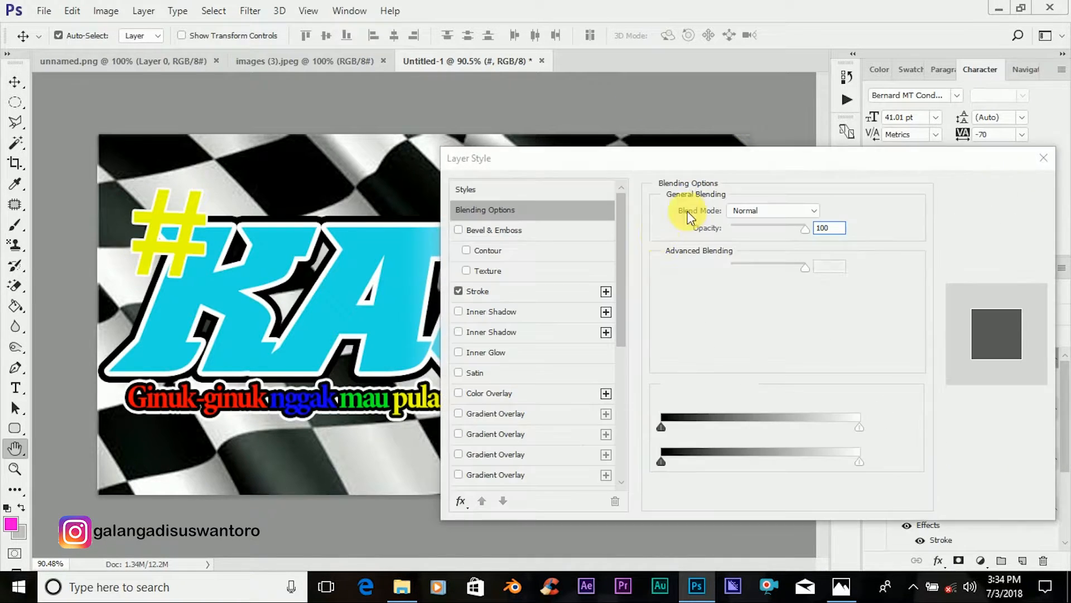
click(501, 298)
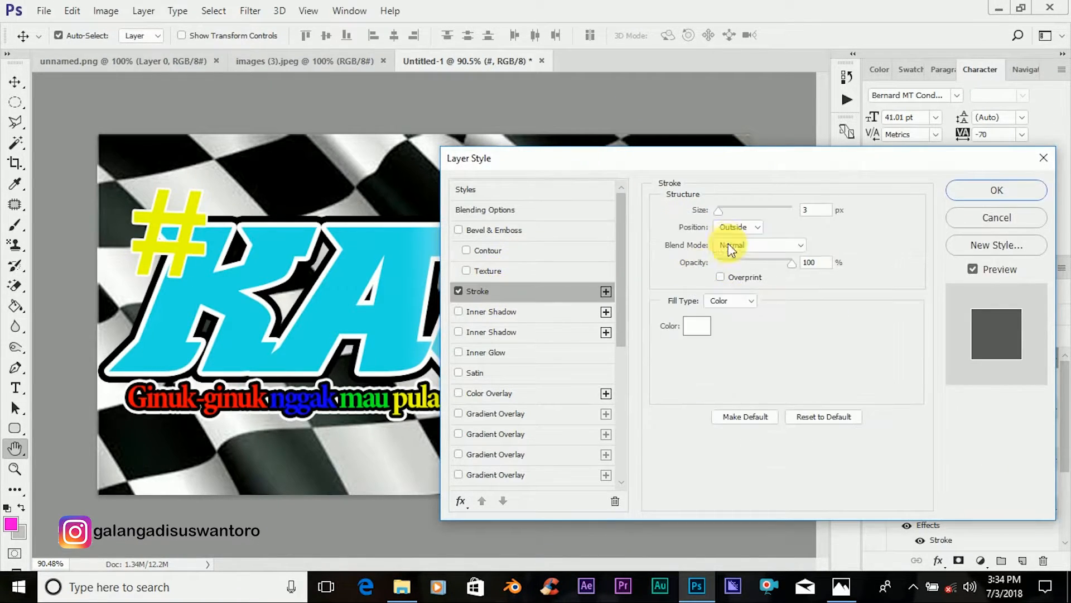
drag(714, 212, 721, 219)
click(1013, 189)
key(v)
Step: Duplicate the "#" layer and change the lower one's stroke to black at 10 px
key(ctrl+j)
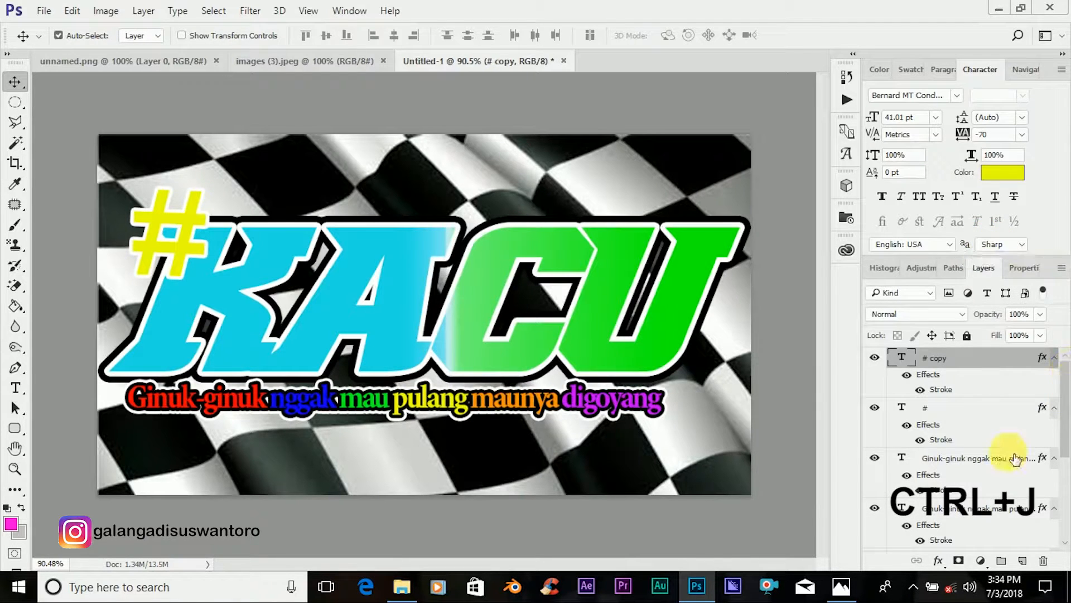
click(975, 427)
right_click(968, 410)
click(713, 106)
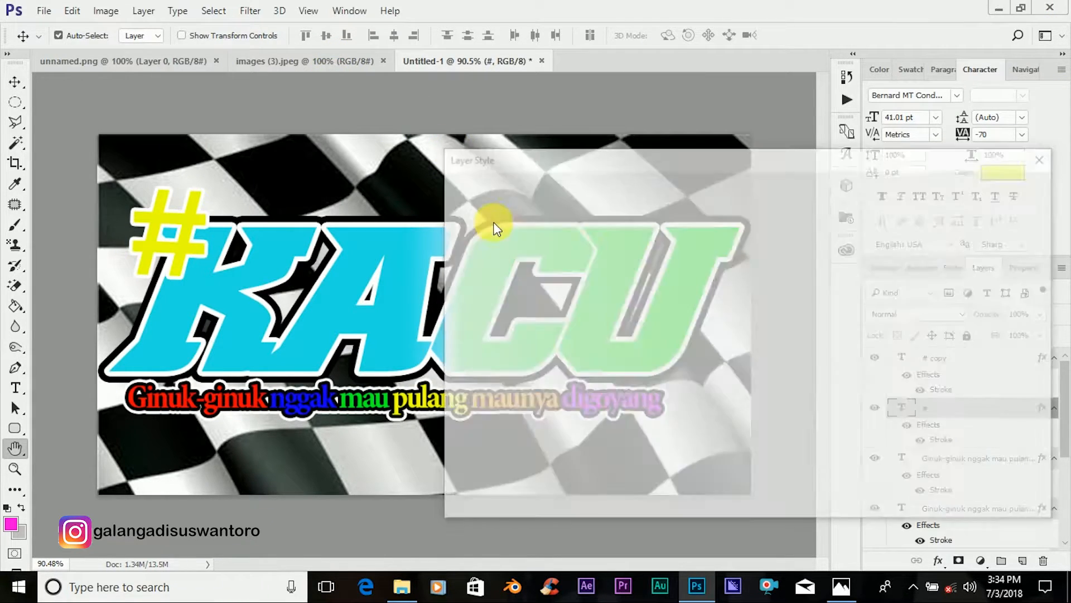
click(581, 296)
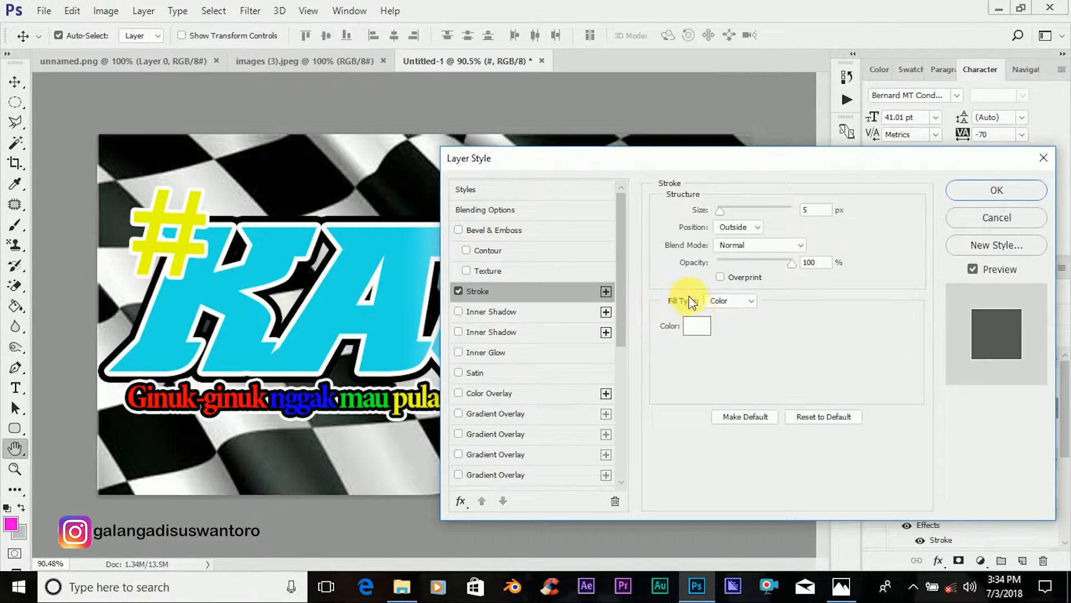
click(696, 328)
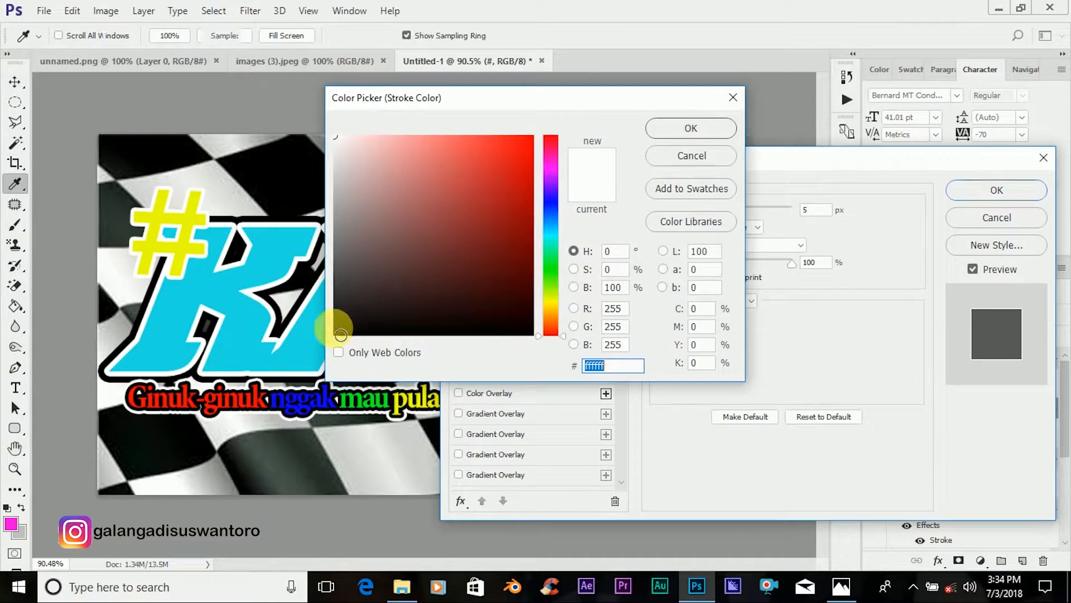
click(335, 333)
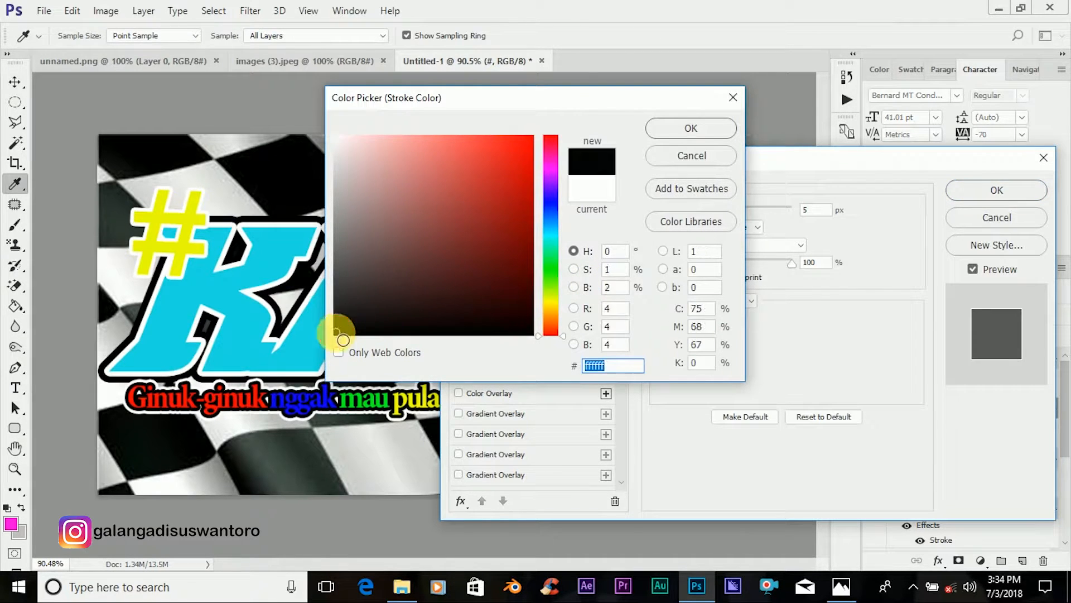
click(681, 132)
drag(721, 211, 724, 211)
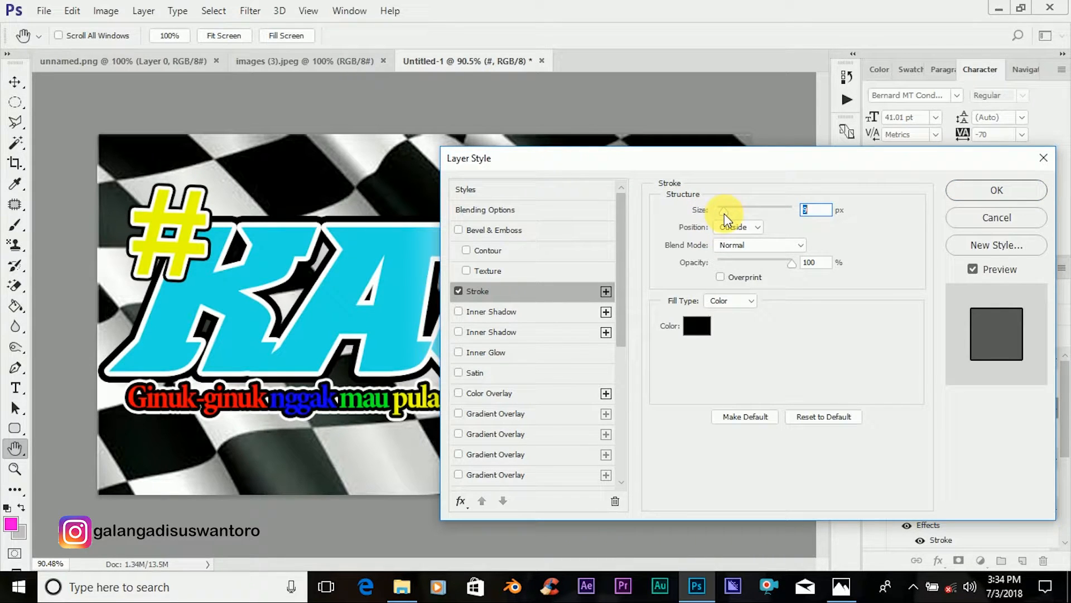
drag(725, 213, 726, 213)
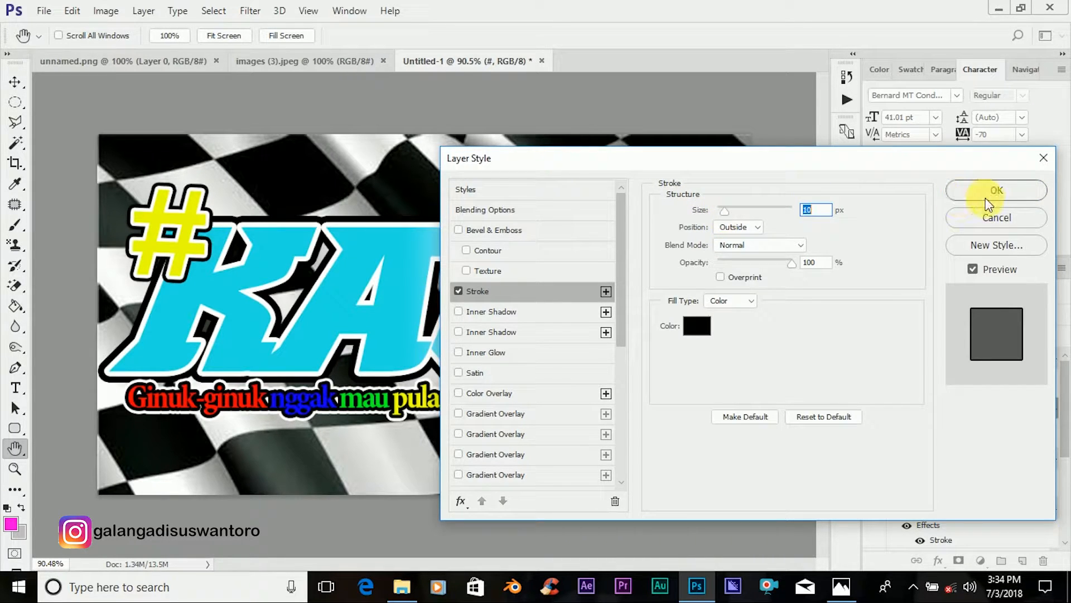
click(985, 197)
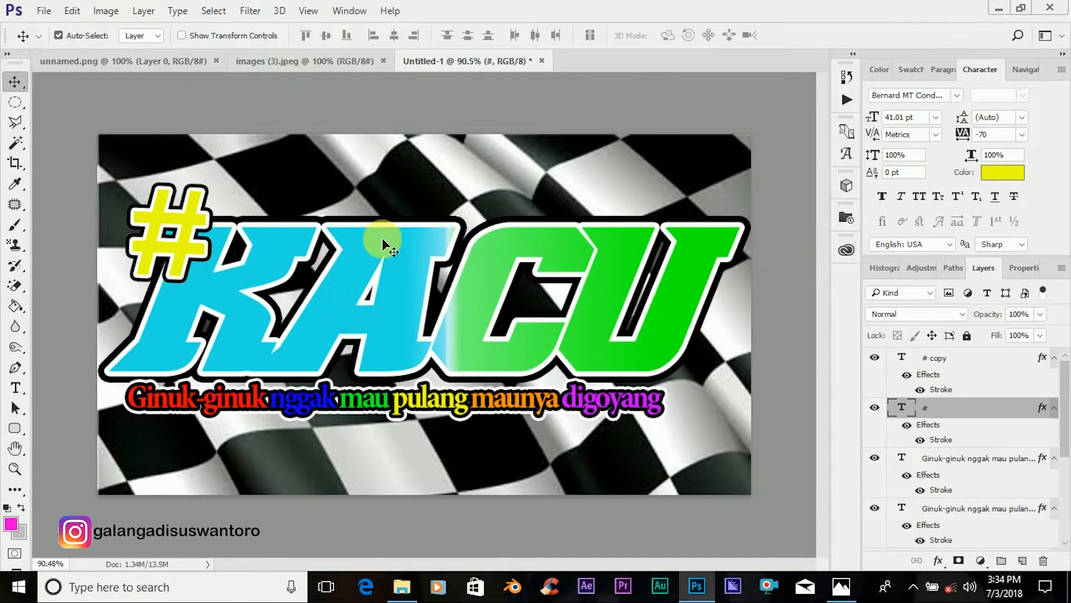
Step: Bring the Pikachu image from unnamed.png into the KACU design, placing it over the middle of the title
click(279, 67)
click(75, 61)
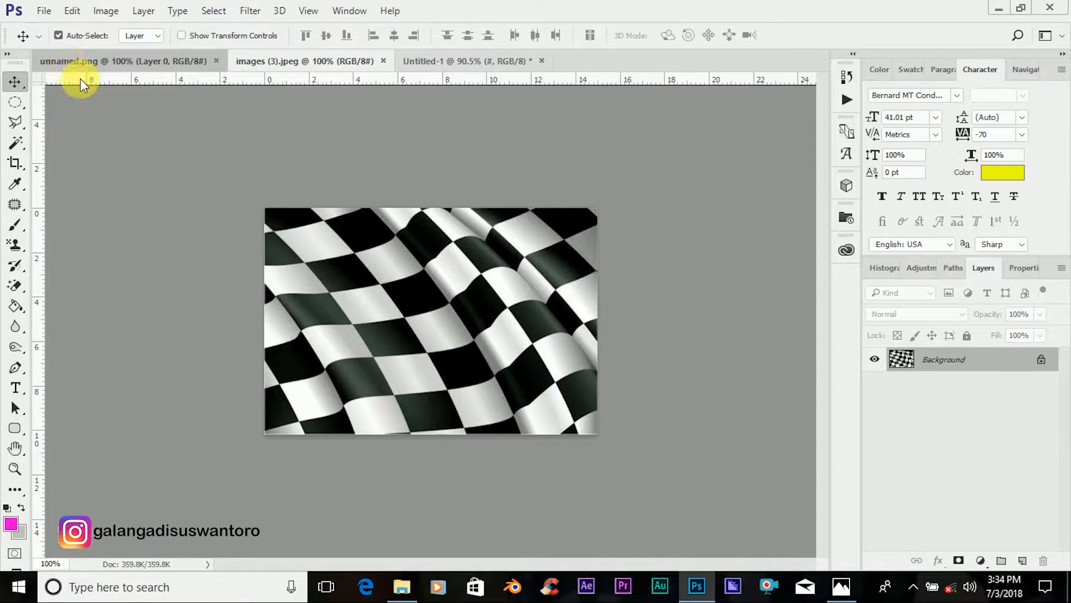
drag(418, 301, 449, 256)
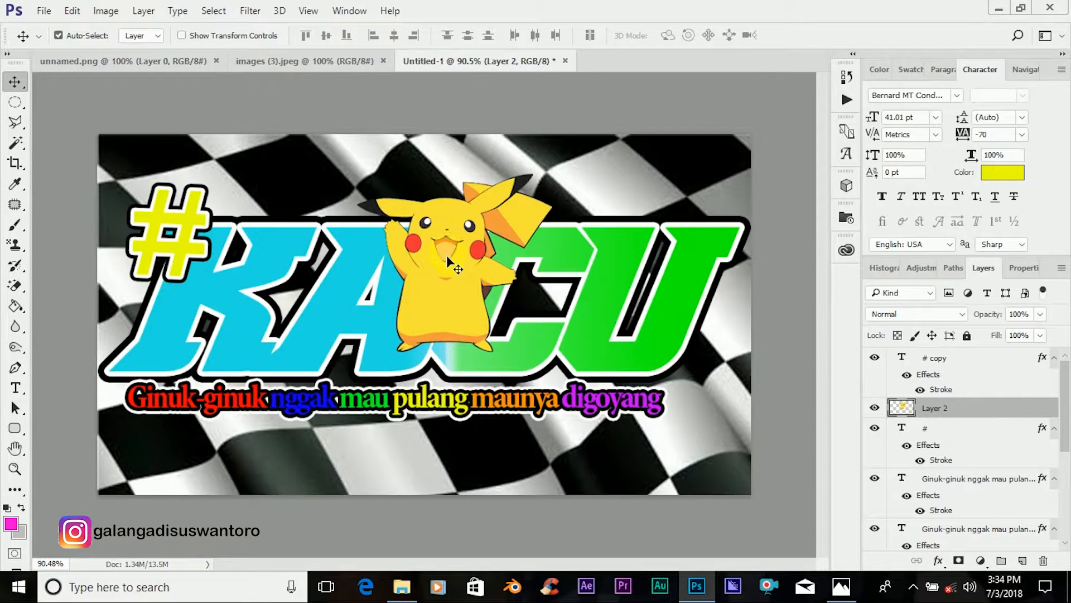
Step: Scale the Pikachu down to about 48.6% with Free Transform and try it above the K and over the C
key(ctrl+t)
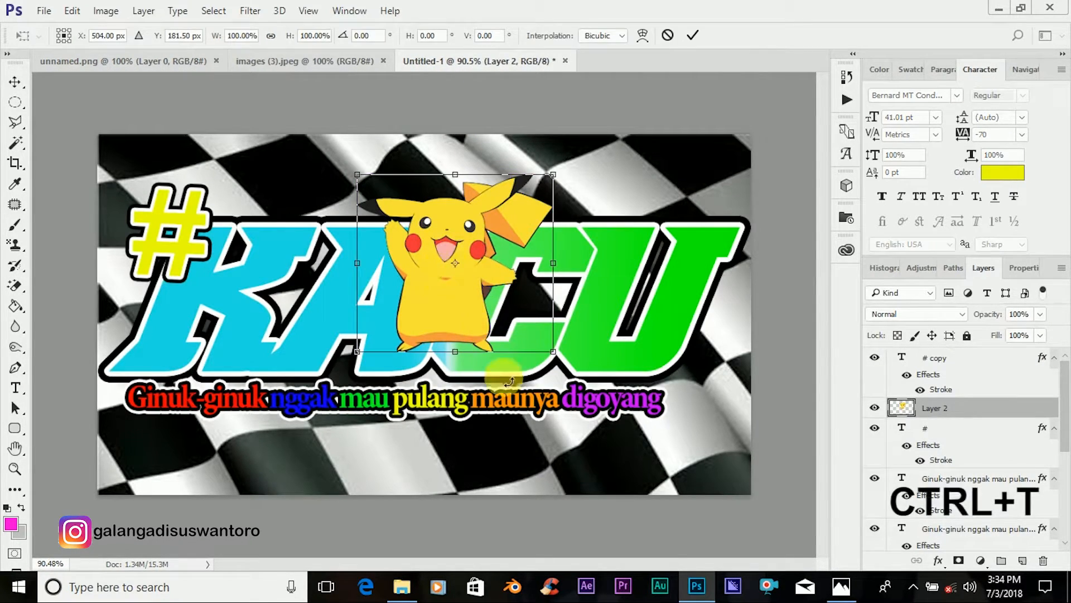
drag(554, 359, 441, 284)
drag(347, 203, 284, 182)
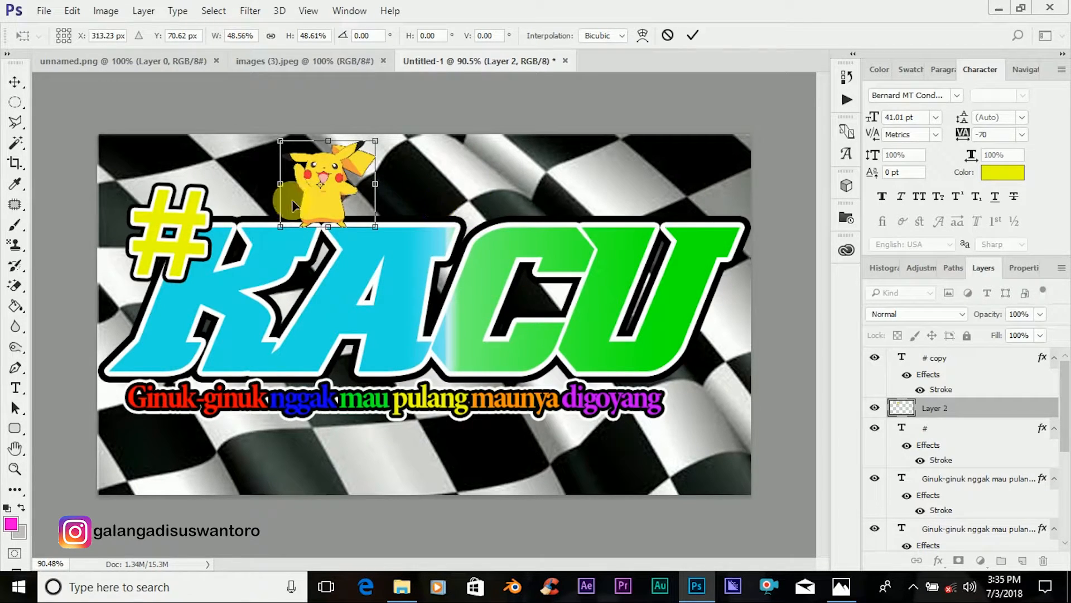
drag(323, 186, 225, 184)
drag(326, 187, 246, 191)
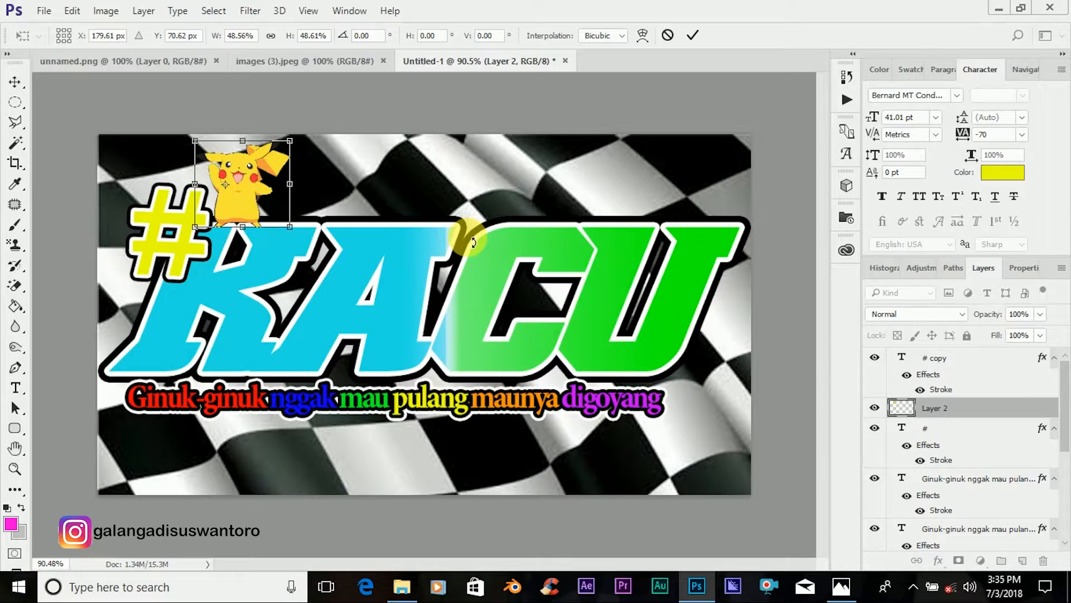
drag(244, 192, 535, 310)
click(557, 334)
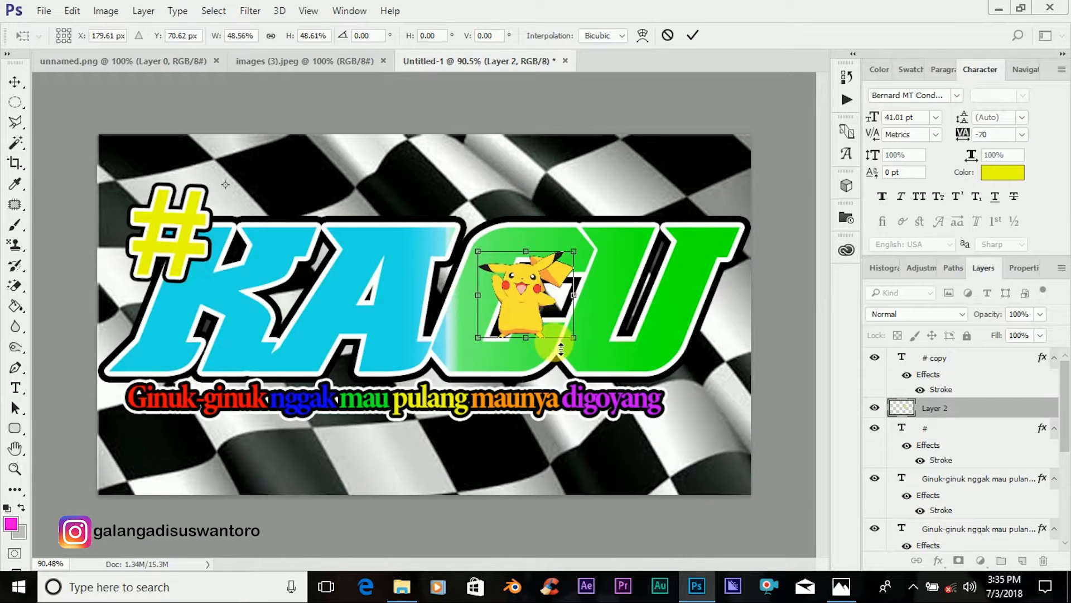
Step: Enlarge the Pikachu to about 65% and place it over the gap between the C and U, applying the transform
drag(574, 338, 598, 369)
drag(515, 313, 452, 231)
drag(528, 276, 537, 283)
drag(461, 254, 311, 228)
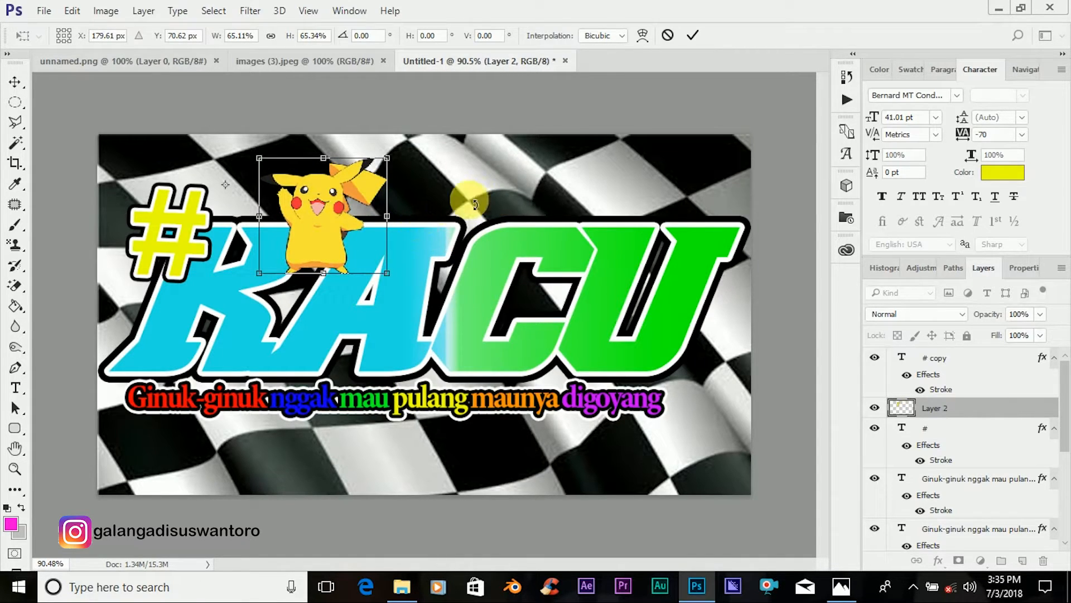
drag(310, 242, 477, 191)
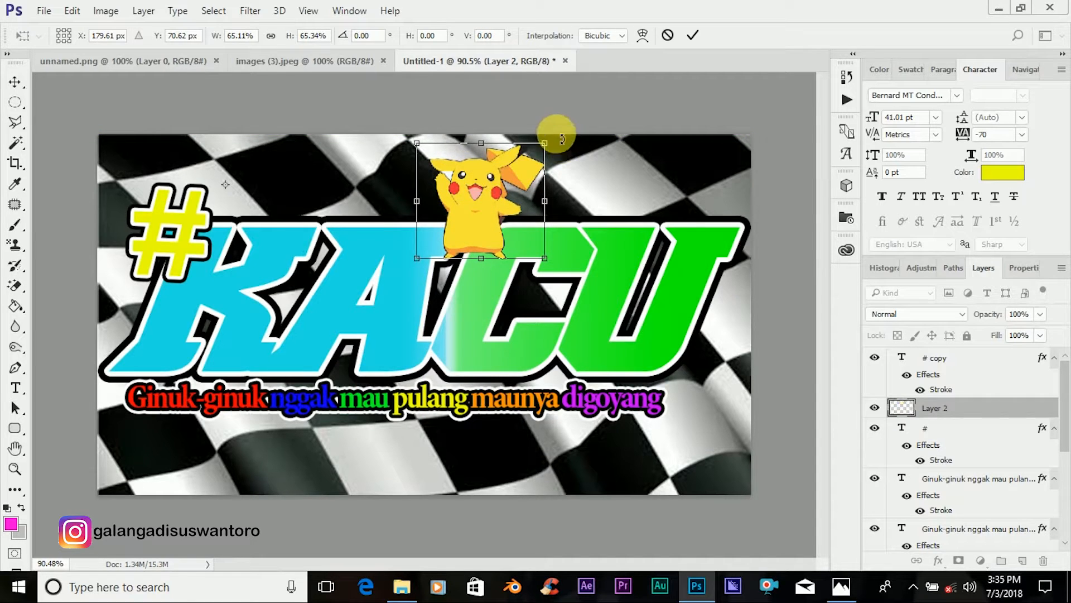
drag(460, 219, 587, 341)
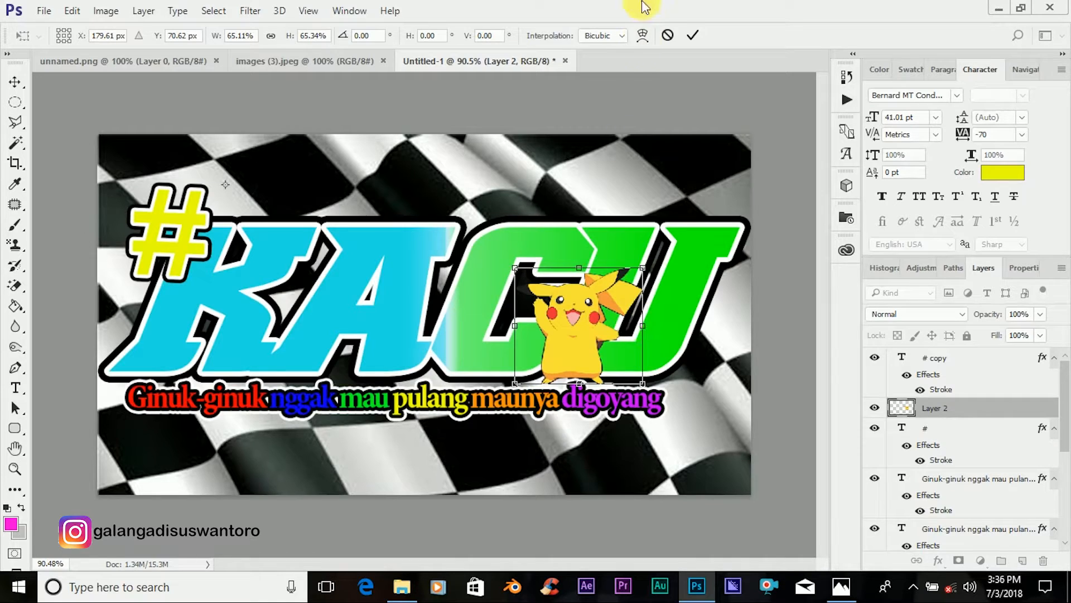
click(691, 37)
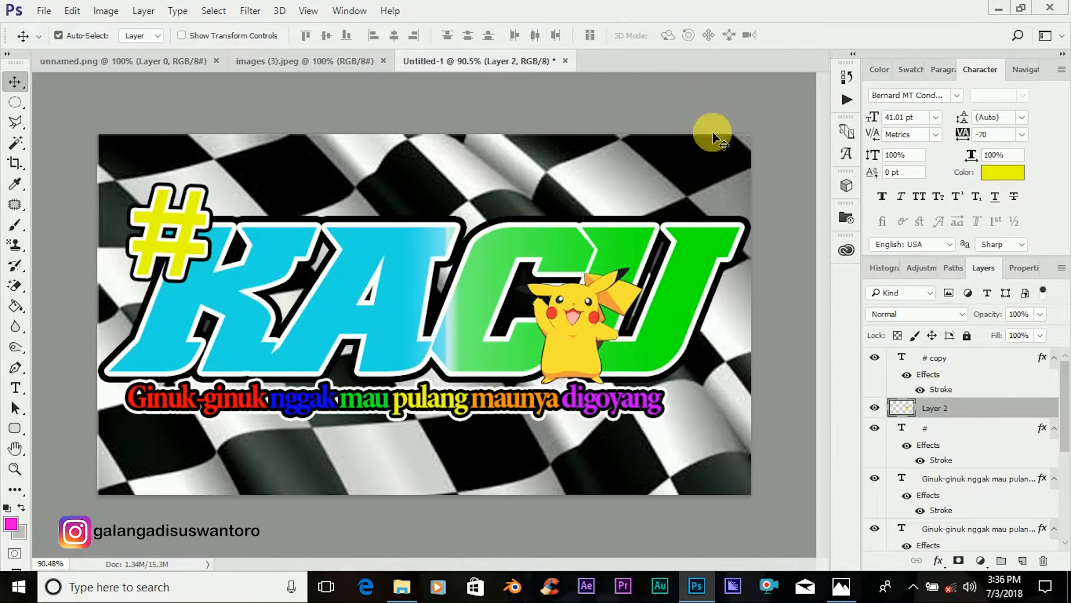
Step: Add a black outside stroke of 6 px to the Pikachu layer
right_click(968, 413)
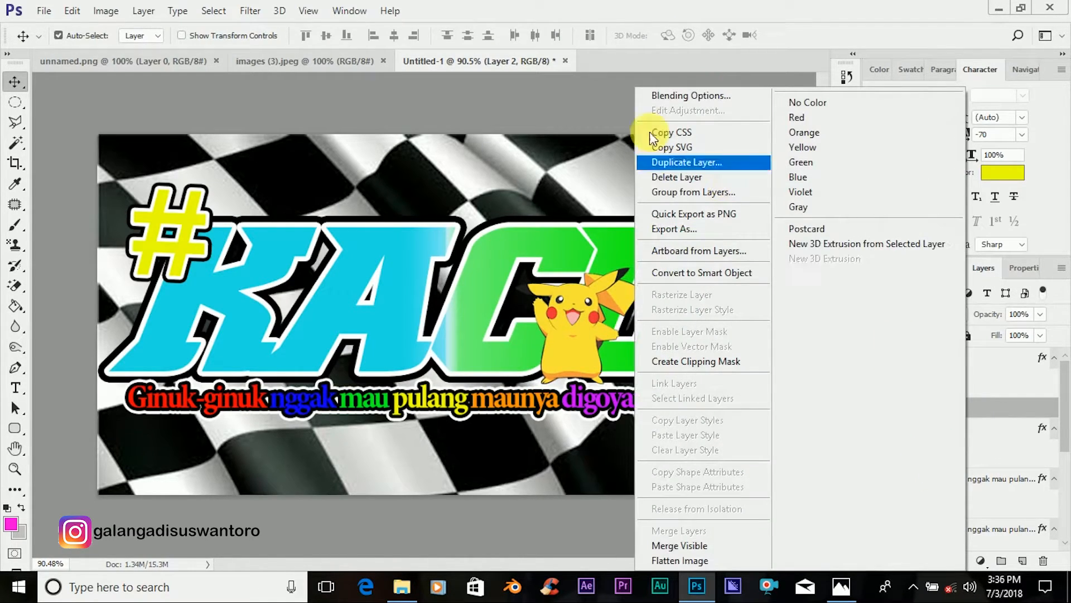
click(660, 91)
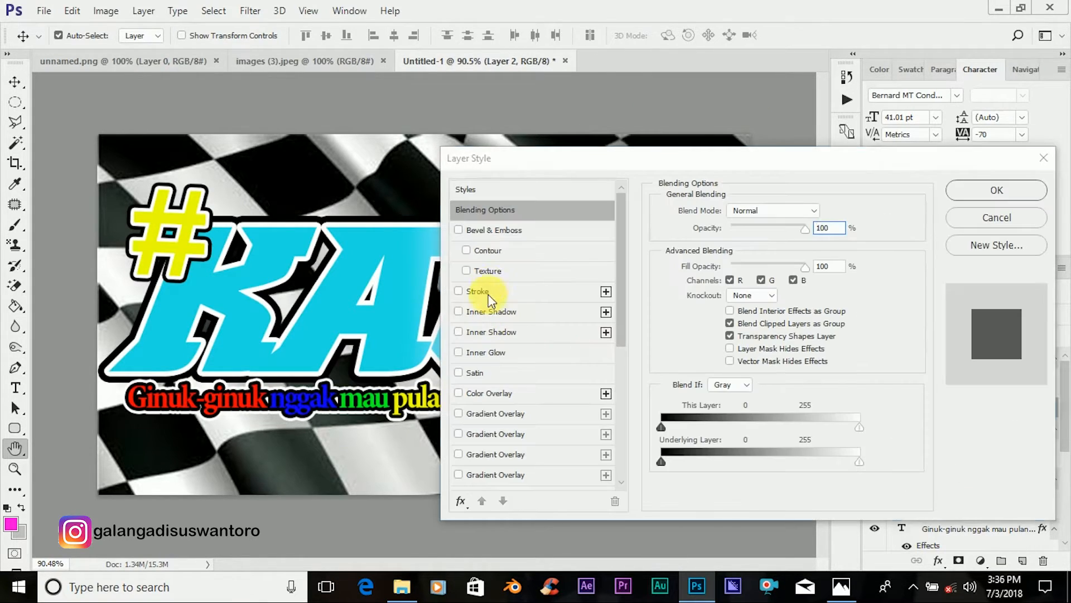
click(520, 293)
drag(563, 161, 780, 182)
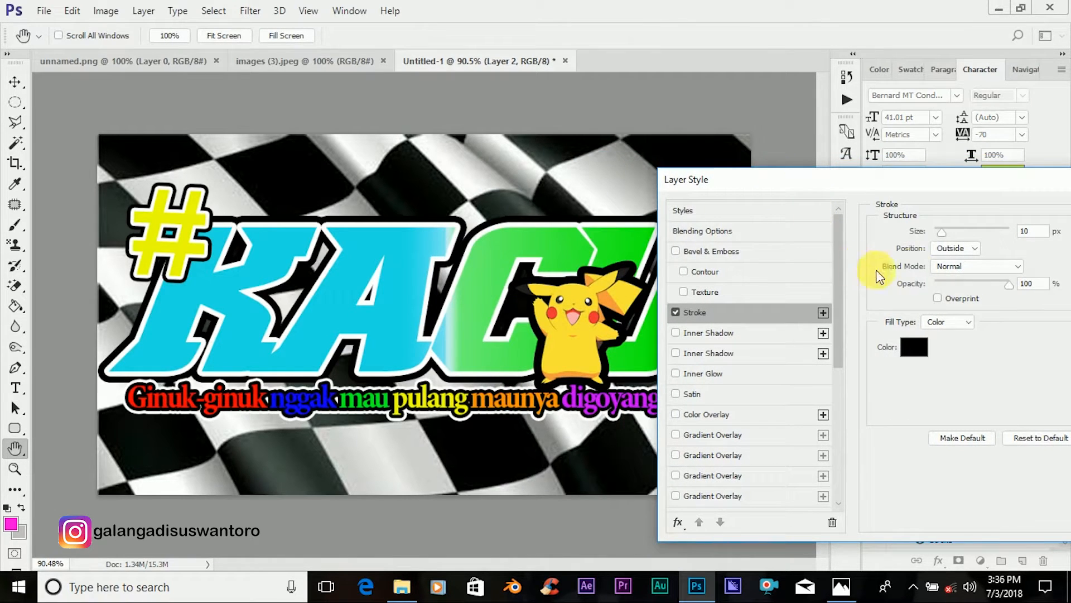
drag(940, 233, 939, 240)
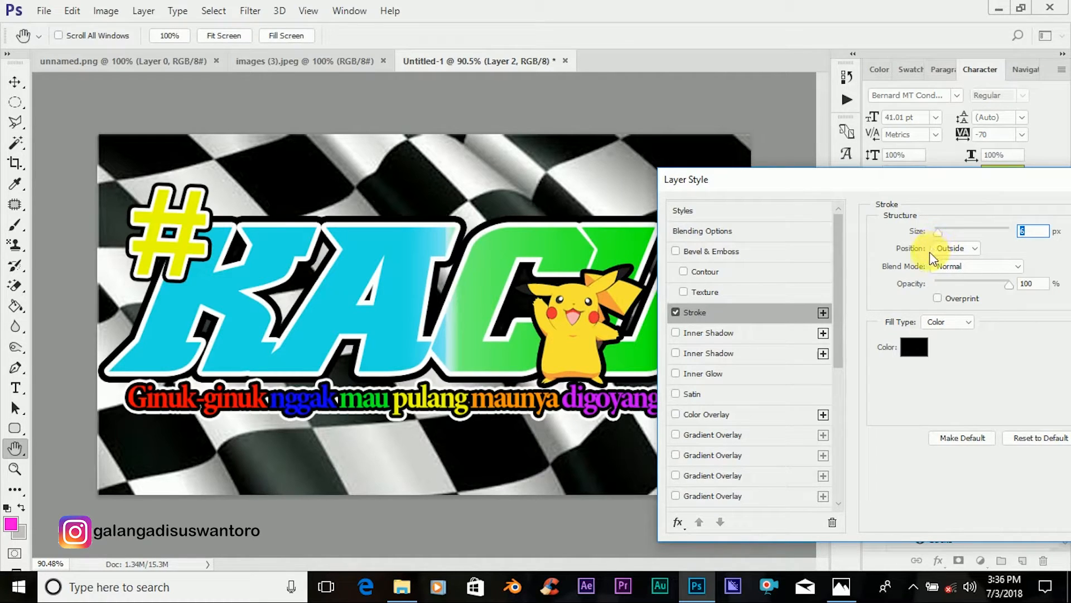
drag(822, 190, 686, 191)
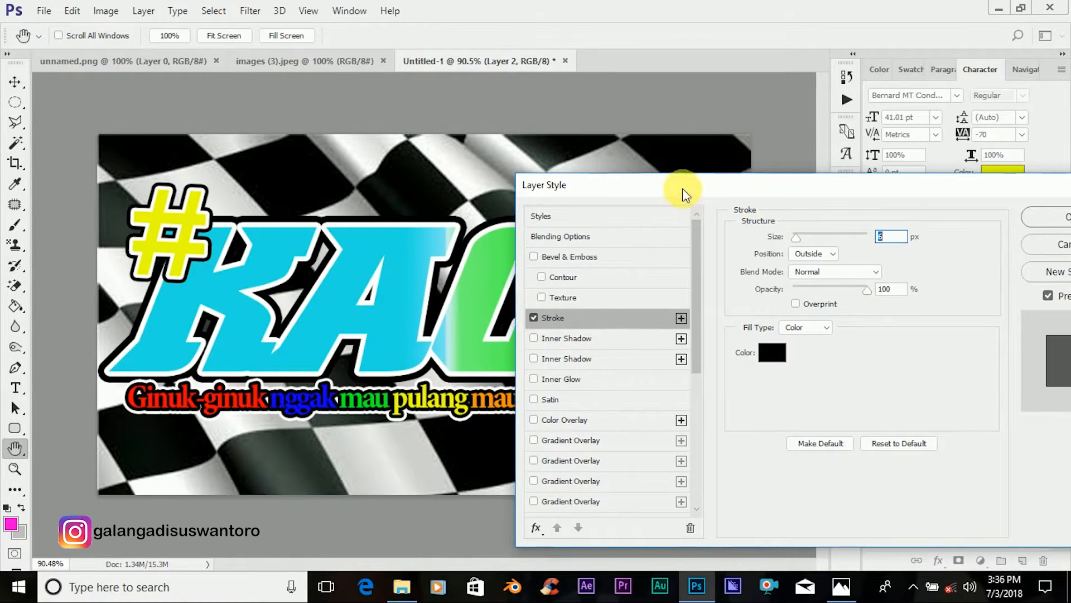
click(1049, 214)
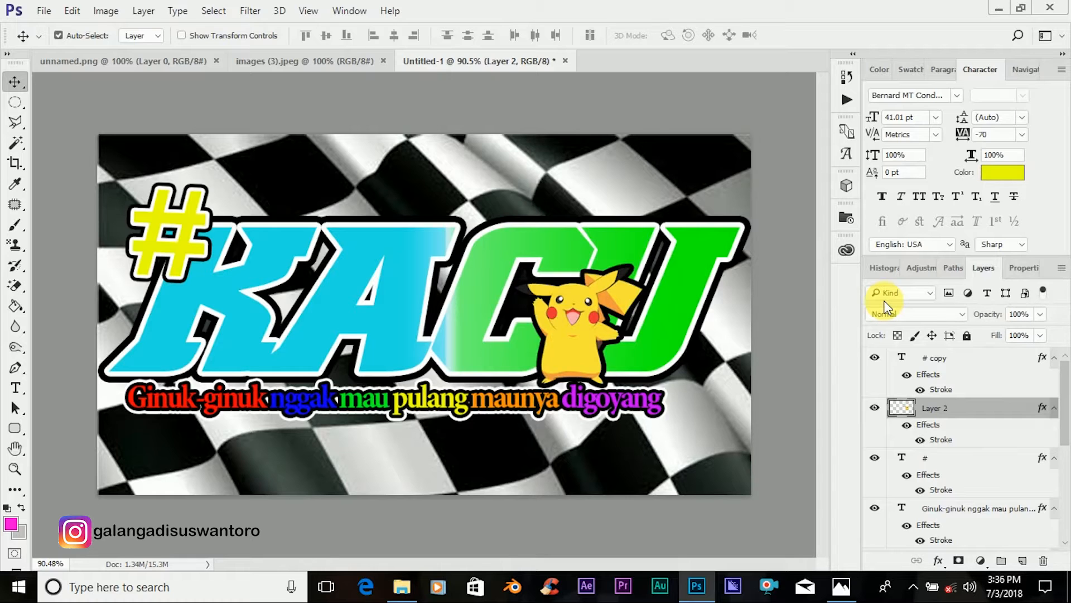
Step: Save the design in the Documents folder as a JPEG named "stiker 3" with quality 12 (Maximum) and Baseline ("Standard") format
click(58, 36)
click(47, 16)
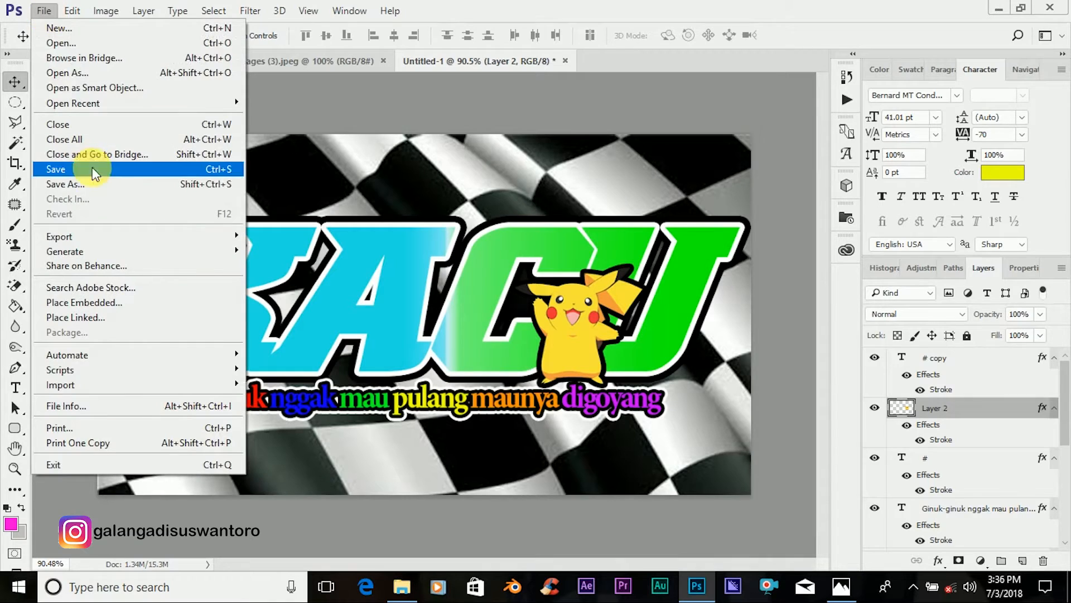
click(281, 254)
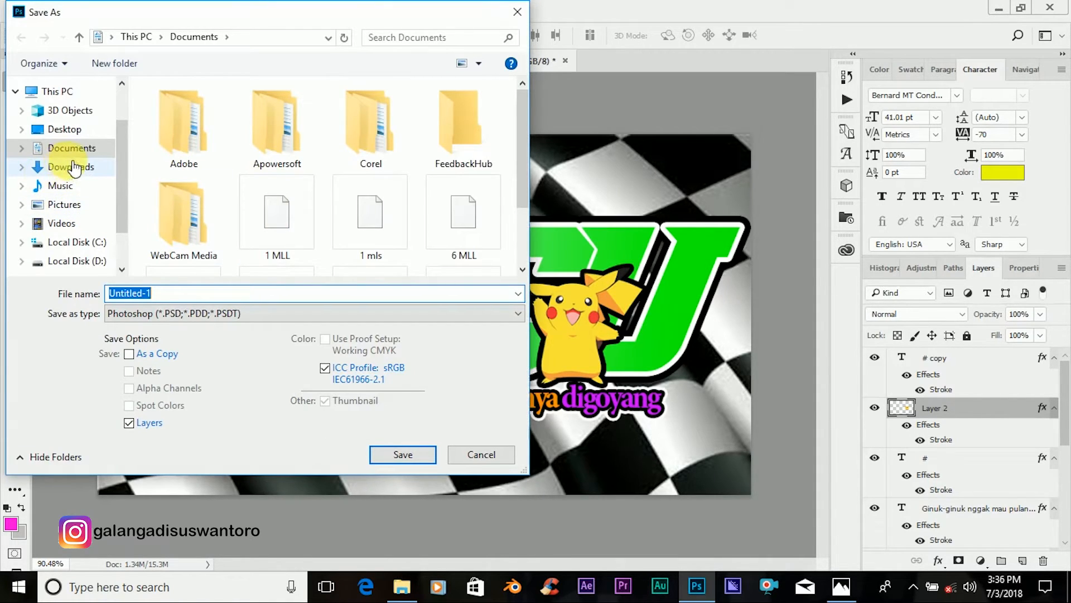
click(173, 312)
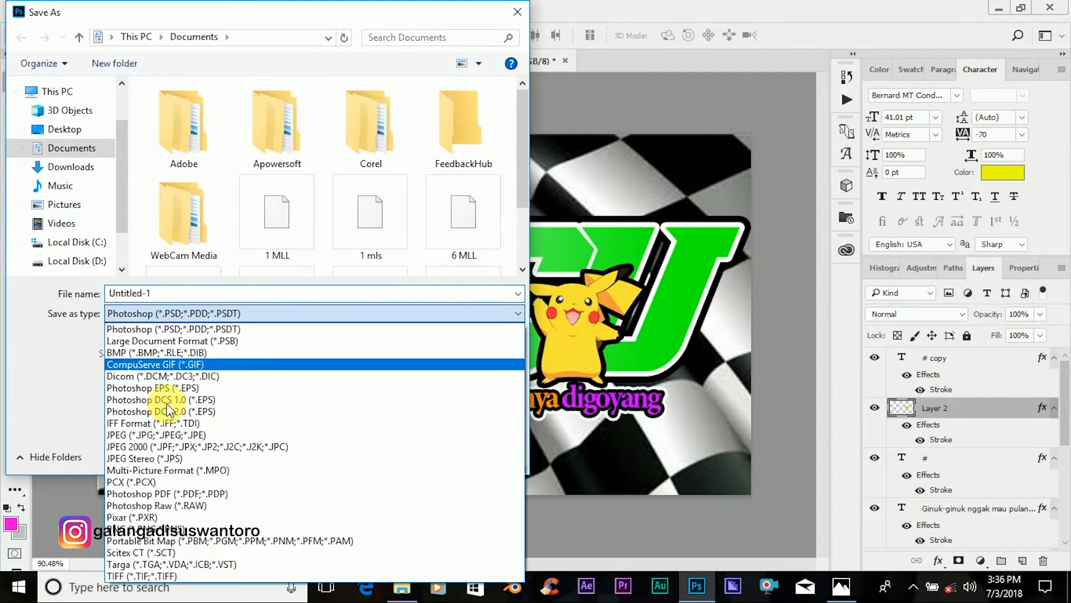
click(139, 435)
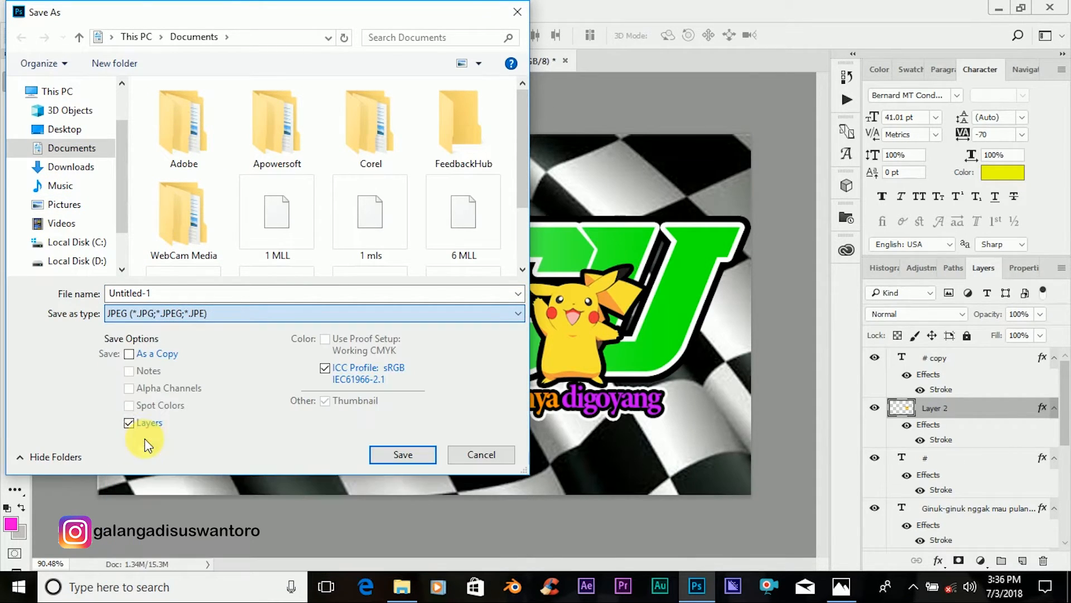
drag(136, 291, 172, 295)
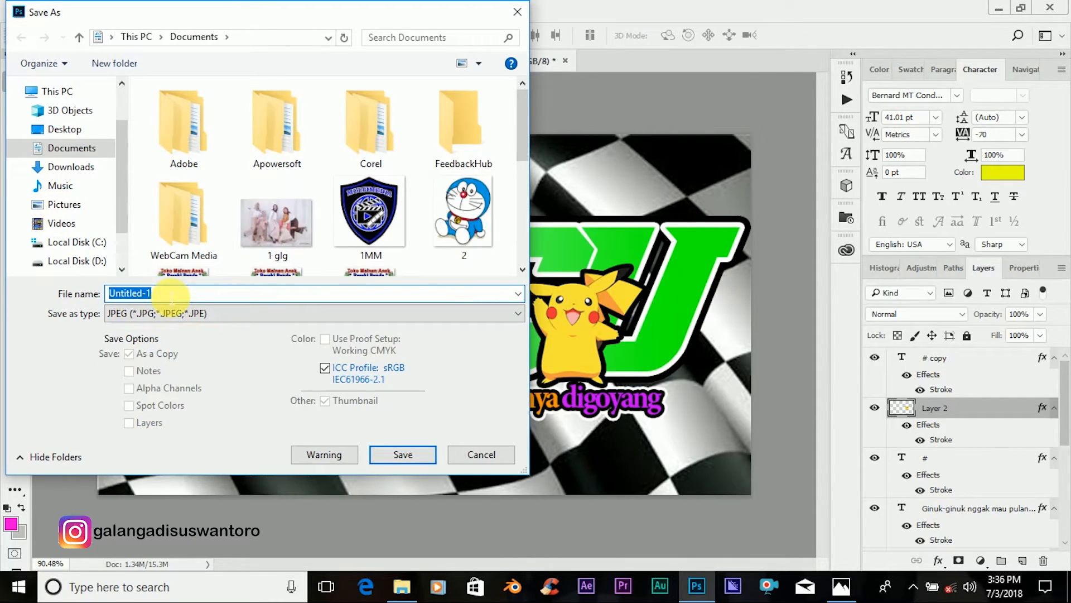
text(st)
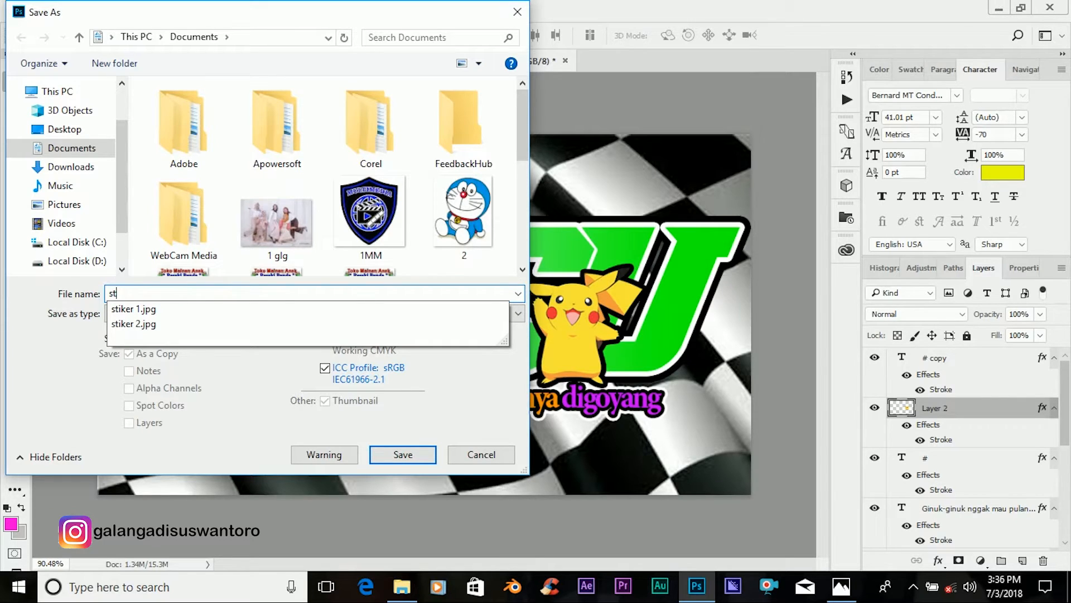
text(iker 3)
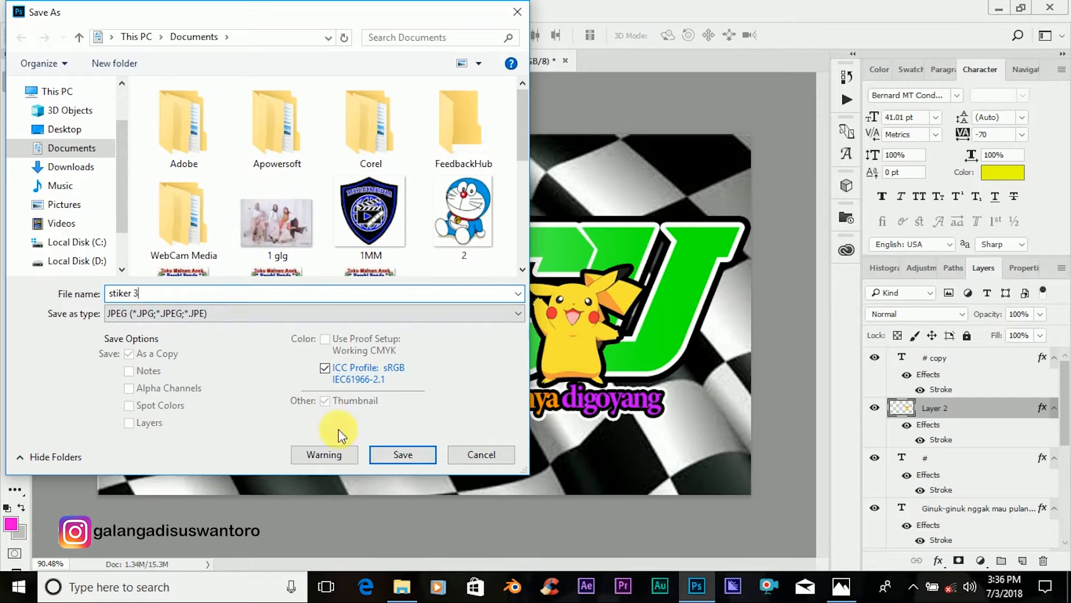
click(418, 458)
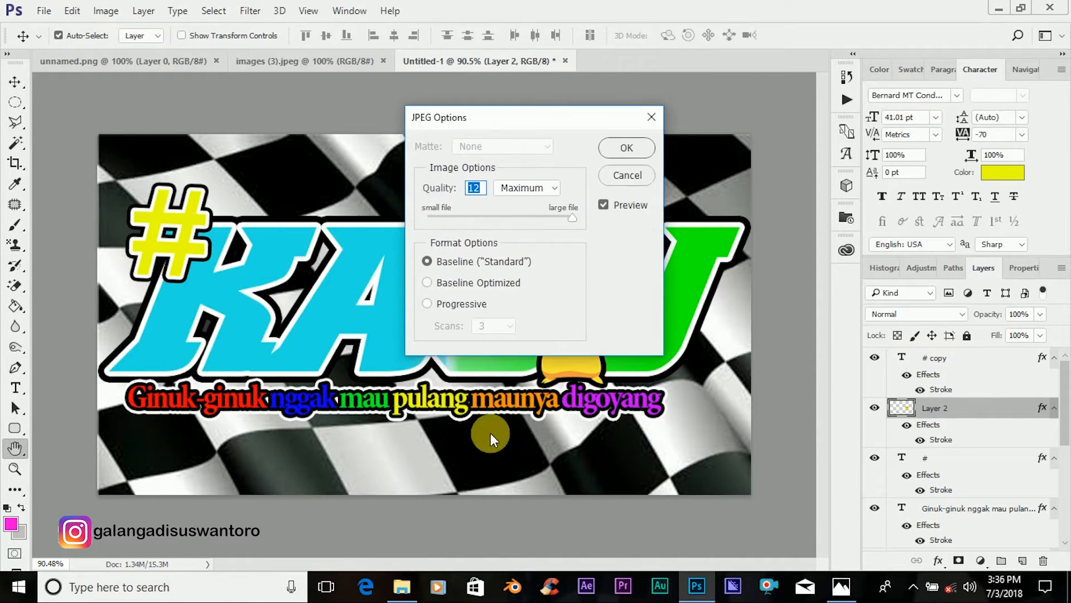
click(626, 147)
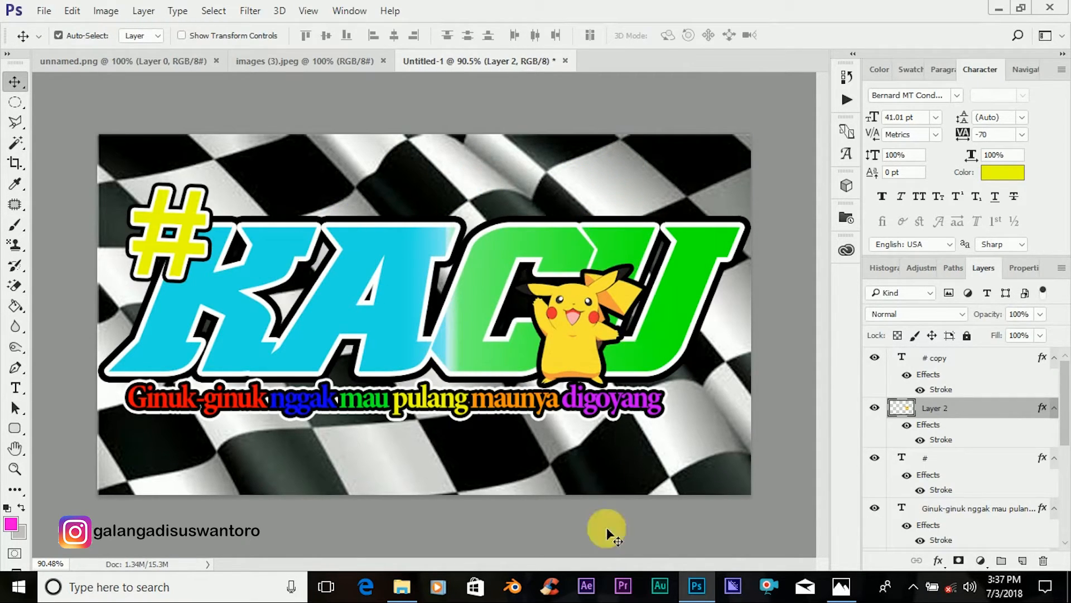
Step: Switch to File Explorer, open "stiker 3" from Documents in Photos, and inspect it maximized and in full screen, then exit full screen
click(401, 586)
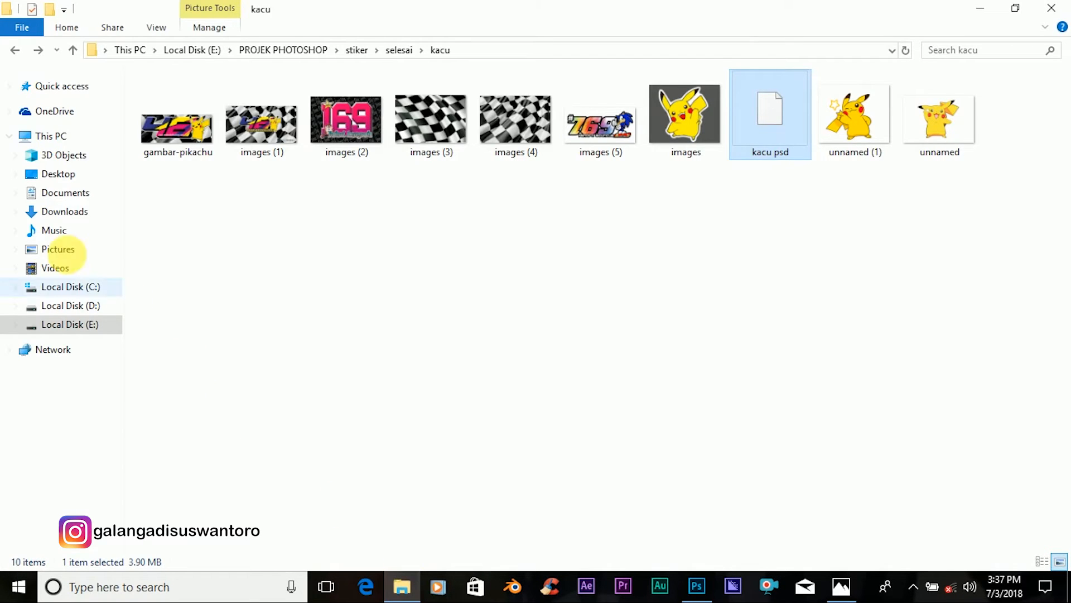
click(59, 192)
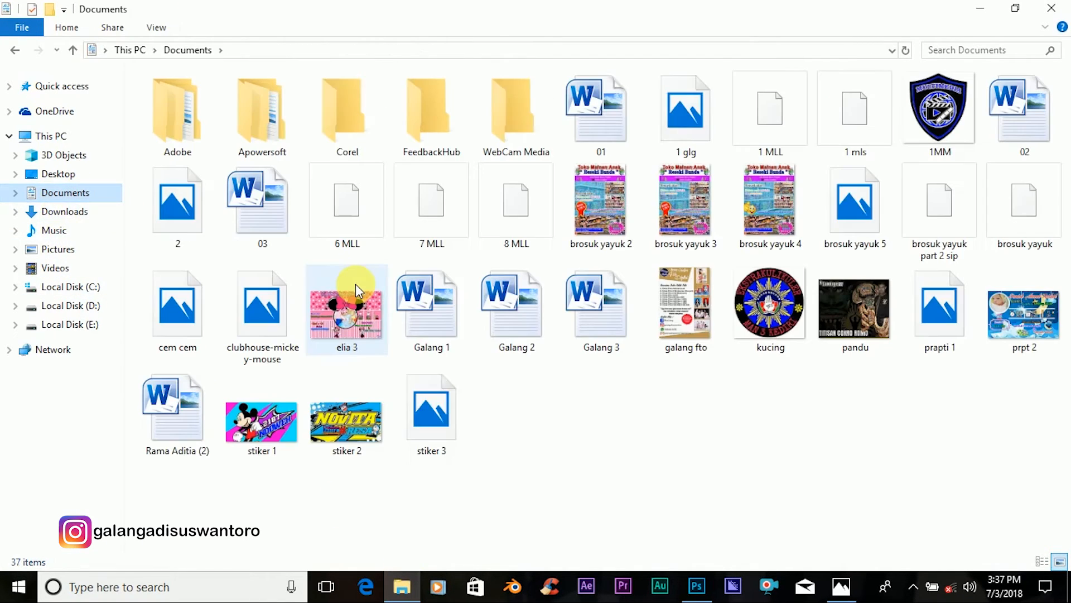
double_click(435, 438)
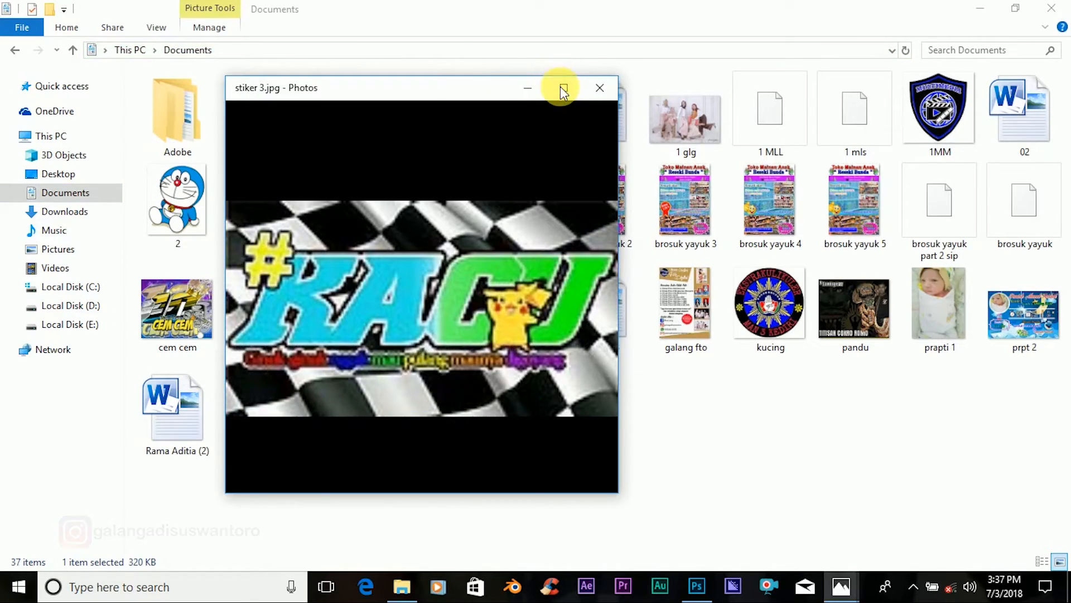
click(560, 86)
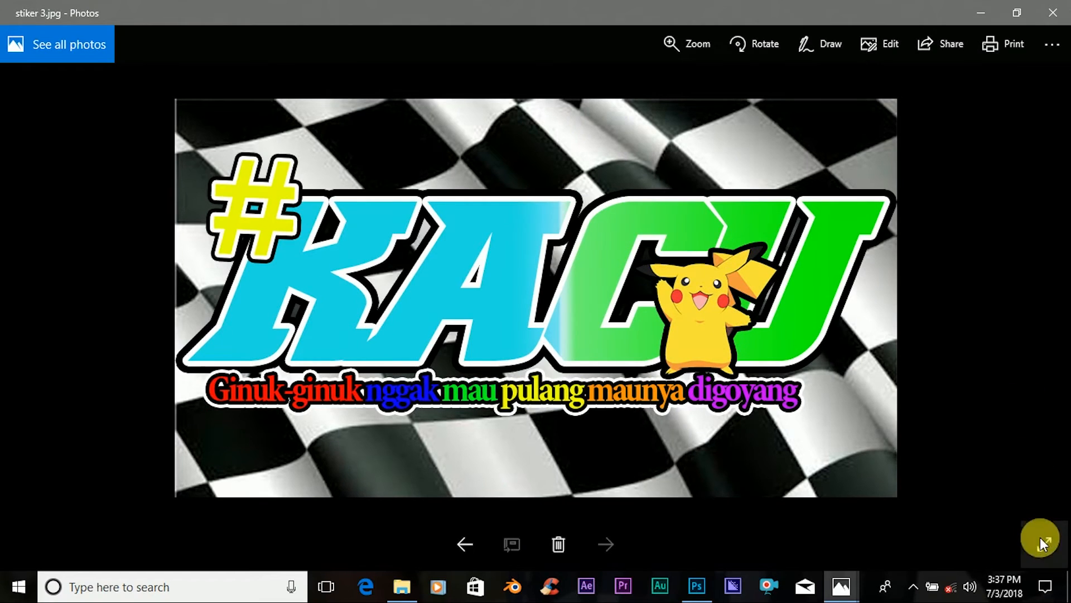
click(1041, 542)
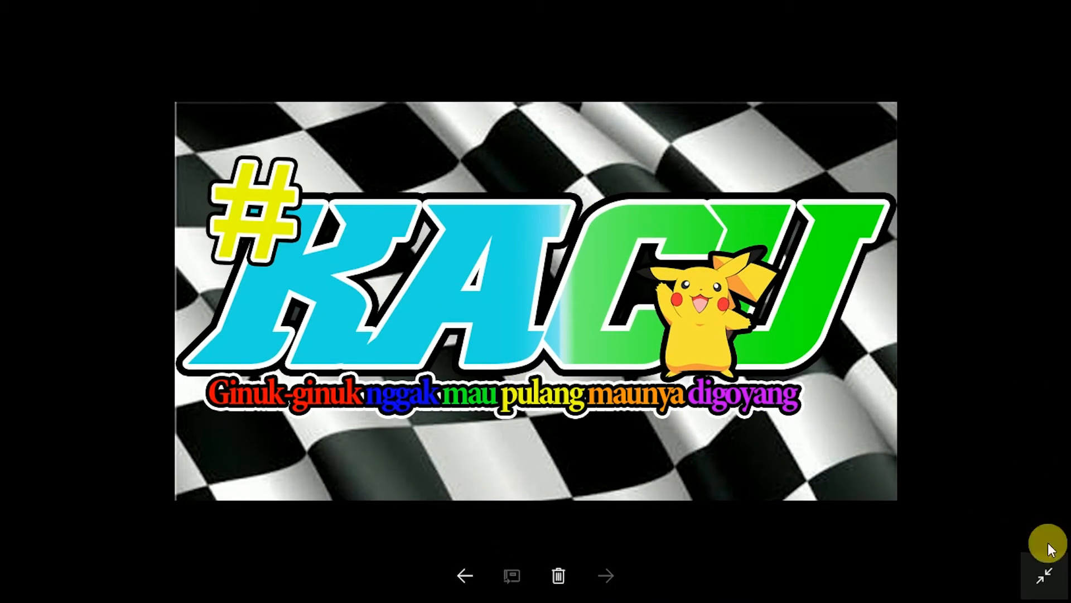
click(1044, 572)
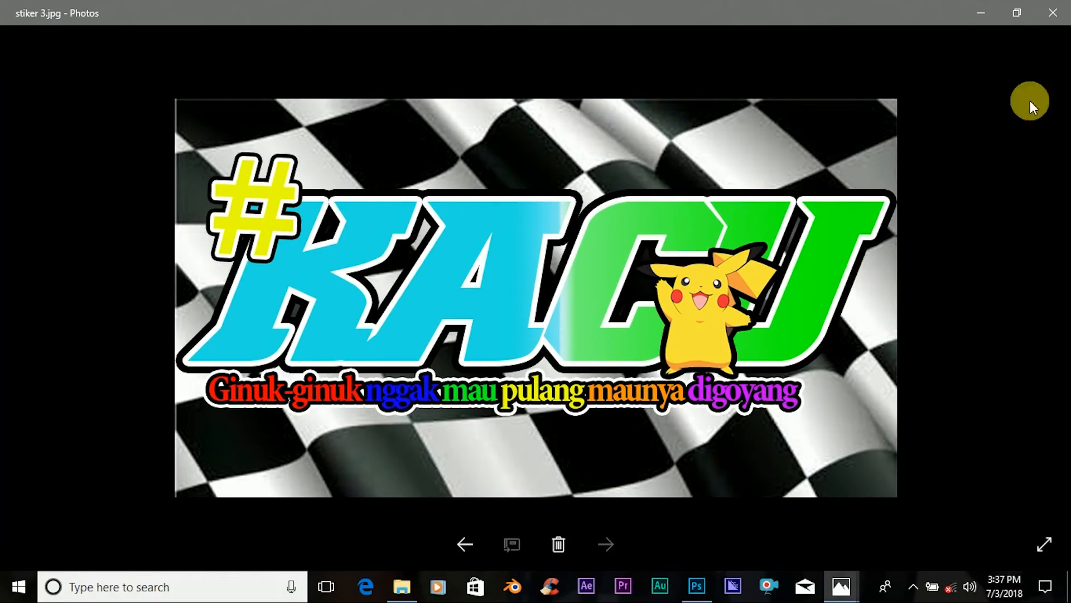